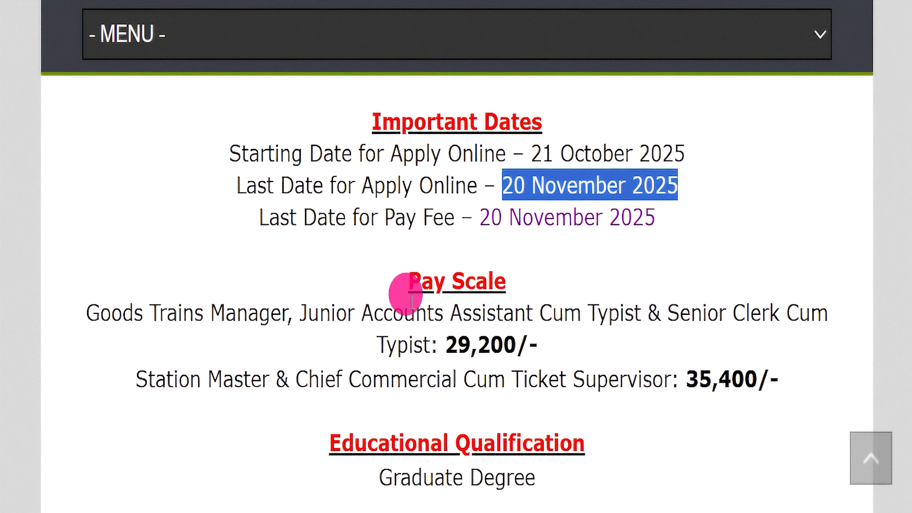
Highlight the pay scale amounts, the educational qualification and the age limit in the recruitment post while reading them
{"action": "left_click_drag", "start_coordinate": [445, 345], "coordinate": [800, 375]}
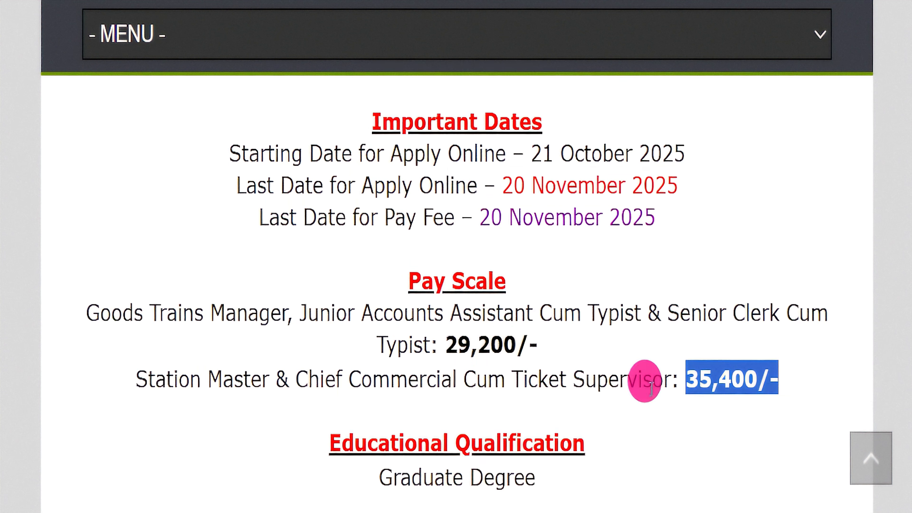
{"action": "scroll", "coordinate": [594, 375], "scroll_direction": "down", "scroll_amount": 4}
{"action": "triple_click", "coordinate": [406, 305]}
{"action": "left_click_drag", "start_coordinate": [309, 296], "coordinate": [590, 367]}
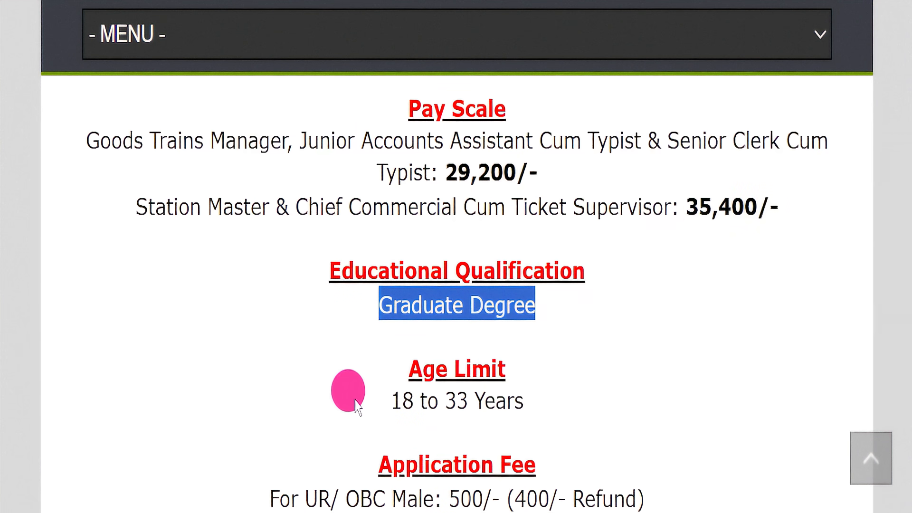
{"action": "left_click_drag", "start_coordinate": [356, 399], "coordinate": [658, 422]}
Highlight the Application Fee lines for each candidate category and the online payment mode
{"action": "scroll", "coordinate": [677, 409], "scroll_direction": "down", "scroll_amount": 6}
{"action": "left_click_drag", "start_coordinate": [270, 231], "coordinate": [678, 238]}
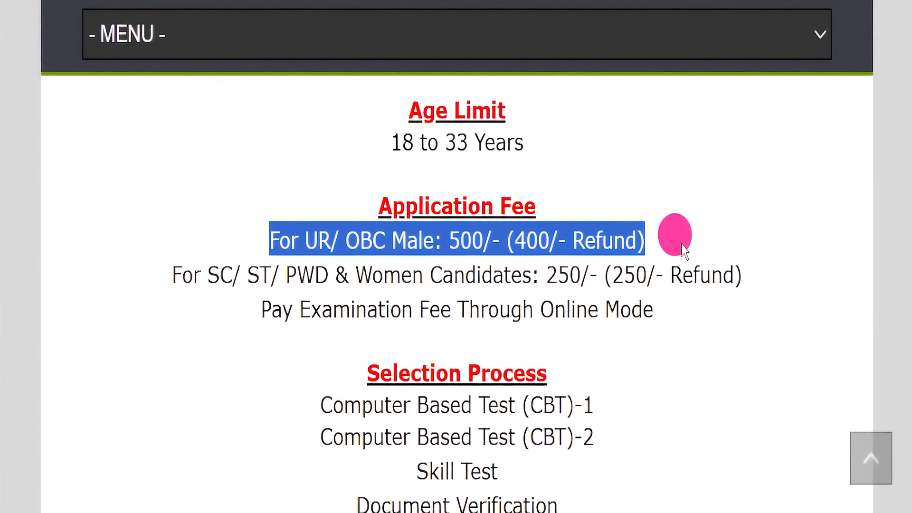
{"action": "left_click_drag", "start_coordinate": [171, 277], "coordinate": [747, 276]}
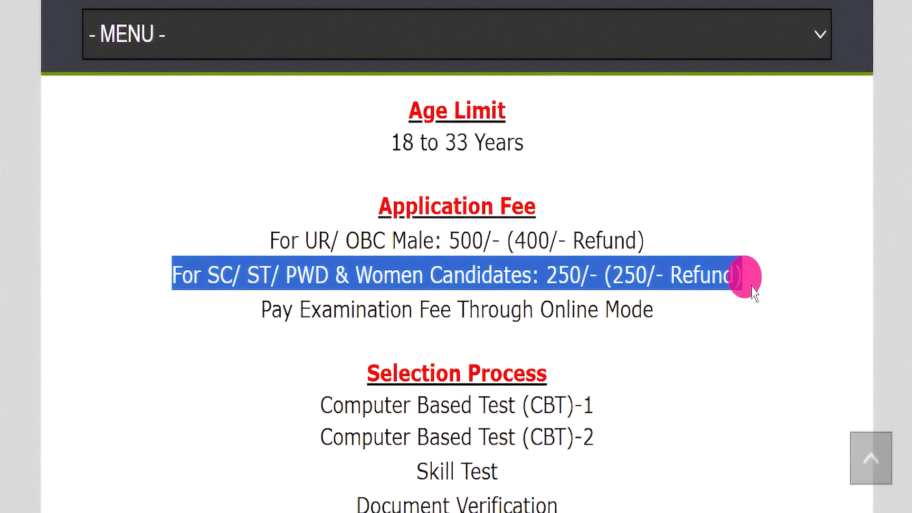
{"action": "left_click_drag", "start_coordinate": [544, 308], "coordinate": [754, 312]}
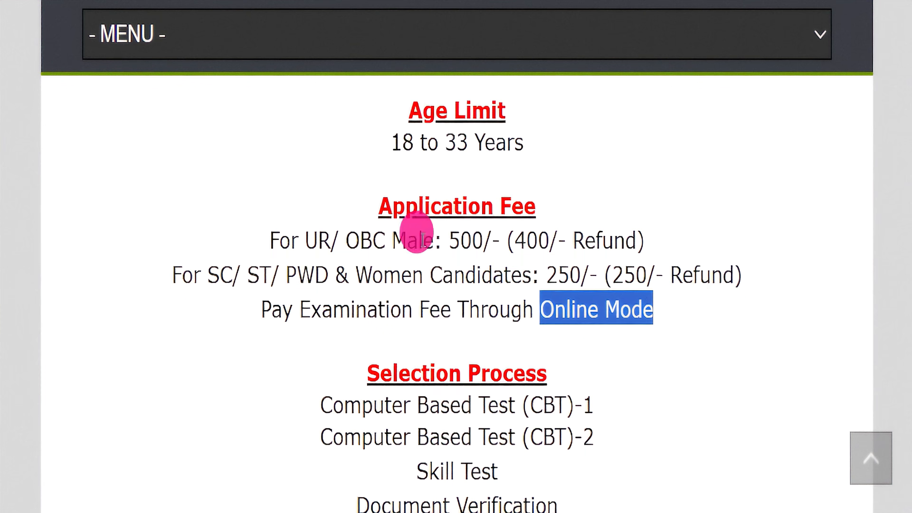
Go through the Selection Process list, highlighting each stage from the computer based tests to Medical Examination
{"action": "scroll", "coordinate": [416, 233], "scroll_direction": "down", "scroll_amount": 3}
{"action": "left_click_drag", "start_coordinate": [317, 232], "coordinate": [552, 278]}
{"action": "left_click_drag", "start_coordinate": [414, 298], "coordinate": [551, 290]}
{"action": "left_click_drag", "start_coordinate": [354, 334], "coordinate": [561, 332]}
{"action": "left_click_drag", "start_coordinate": [337, 373], "coordinate": [598, 370]}
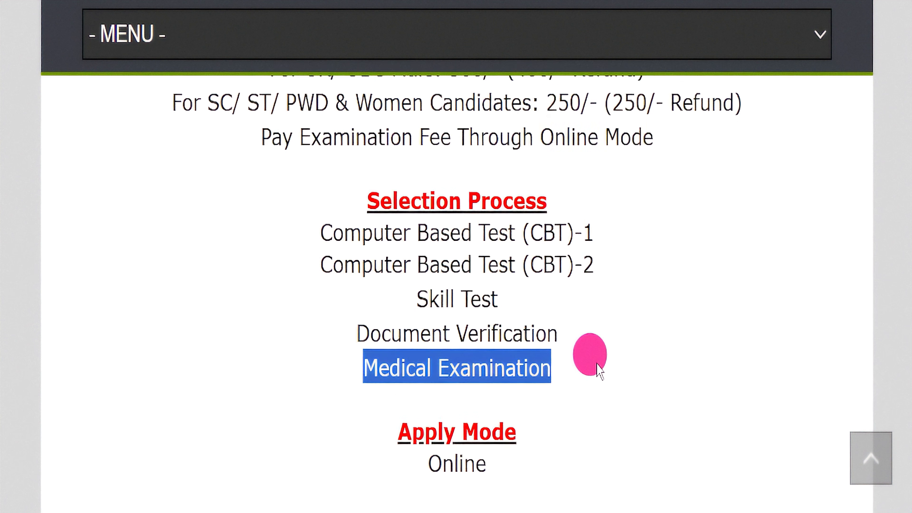
Highlight the Apply Mode, Job Location and Official Website entries of the recruitment post
{"action": "scroll", "coordinate": [546, 342], "scroll_direction": "down", "scroll_amount": 2}
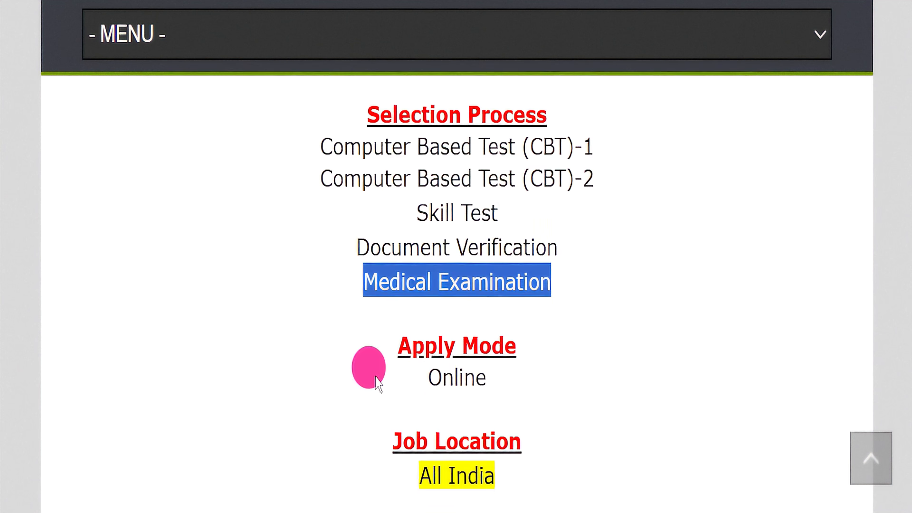
{"action": "left_click_drag", "start_coordinate": [378, 382], "coordinate": [563, 380]}
{"action": "scroll", "coordinate": [338, 293], "scroll_direction": "down", "scroll_amount": 3}
{"action": "left_click_drag", "start_coordinate": [340, 291], "coordinate": [519, 289]}
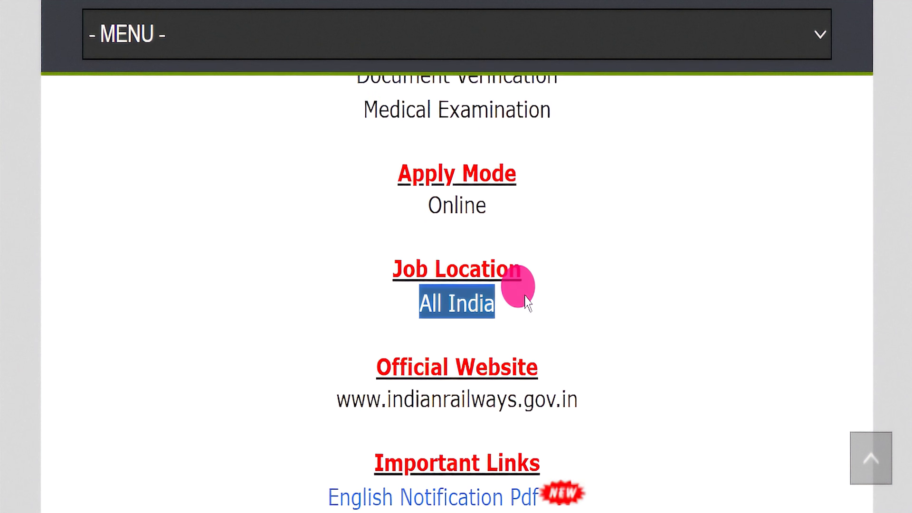
{"action": "scroll", "coordinate": [534, 285], "scroll_direction": "down", "scroll_amount": 4}
{"action": "left_click_drag", "start_coordinate": [298, 223], "coordinate": [602, 222]}
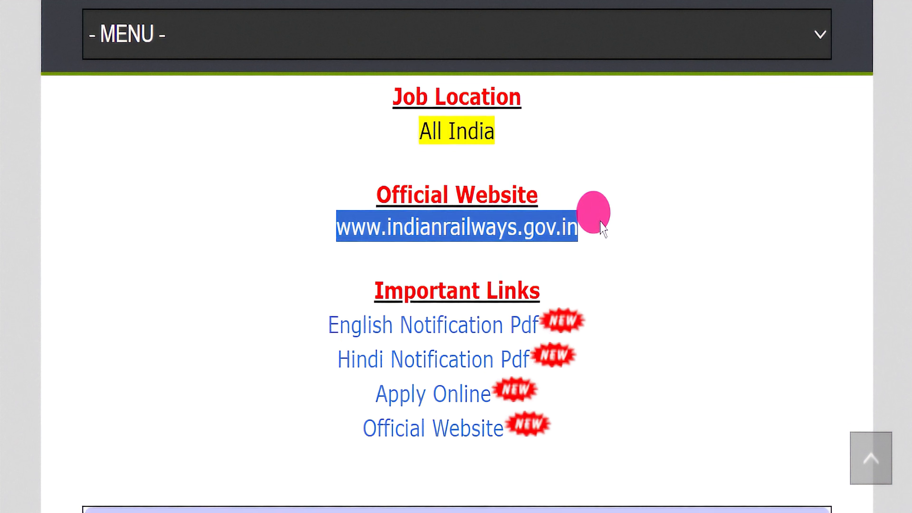
Highlight the notification links under Important Links and skim the Hindi notification CEN_06_2025_GRADUATE_POSTS_HINDI.pdf
{"action": "scroll", "coordinate": [604, 218], "scroll_direction": "down", "scroll_amount": 3}
{"action": "left_click", "coordinate": [654, 210]}
{"action": "left_click_drag", "start_coordinate": [358, 151], "coordinate": [573, 295]}
{"action": "left_click_drag", "start_coordinate": [245, 169], "coordinate": [534, 181]}
{"action": "left_click_drag", "start_coordinate": [304, 214], "coordinate": [517, 237]}
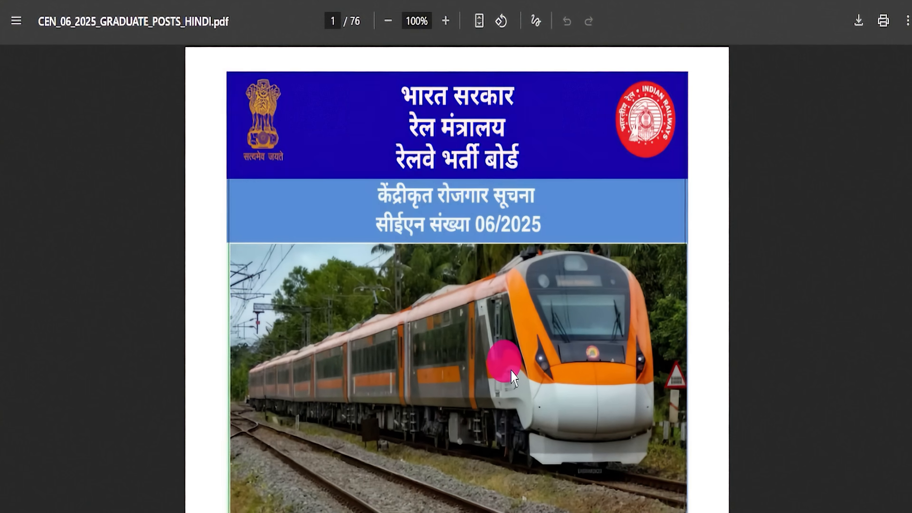
{"action": "scroll", "coordinate": [438, 342], "scroll_direction": "down", "scroll_amount": 12}
{"action": "scroll", "coordinate": [422, 362], "scroll_direction": "up", "scroll_amount": 12}
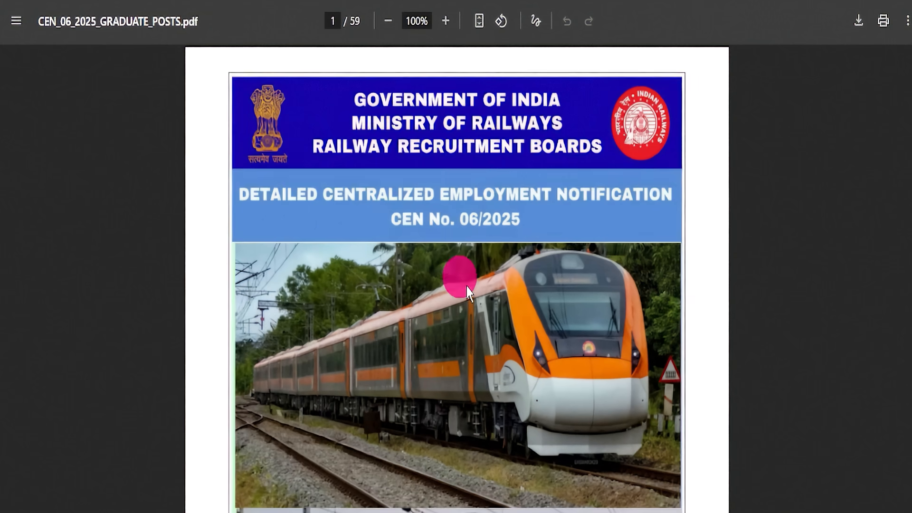
Examine the post-wise pay, age and vacancy table on page 4 of the English notification CEN_06_2025_GRADUATE_POSTS.pdf
{"action": "scroll", "coordinate": [470, 277], "scroll_direction": "down", "scroll_amount": 20}
{"action": "scroll", "coordinate": [480, 299], "scroll_direction": "down", "scroll_amount": 20}
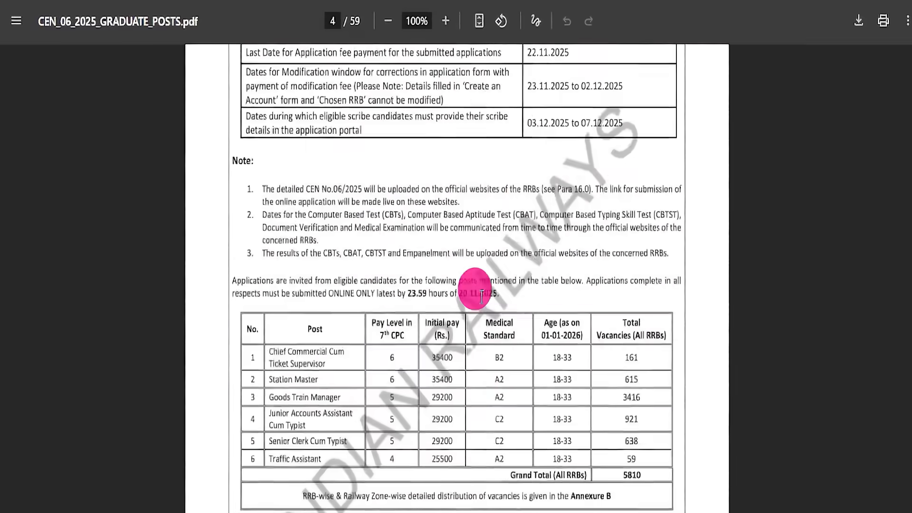
{"action": "scroll", "coordinate": [481, 297], "scroll_direction": "up", "scroll_amount": 4}
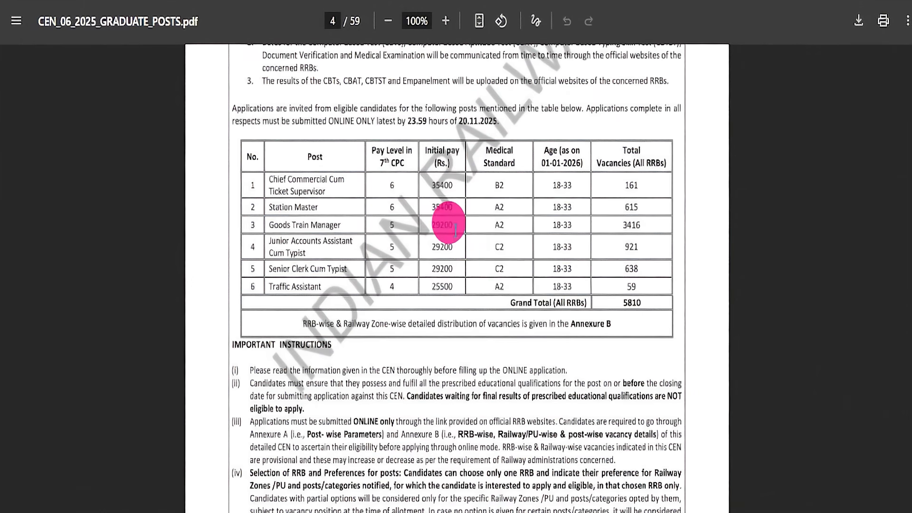
Skim the important instructions, age relaxation table and reservation rules in the English notification
{"action": "scroll", "coordinate": [482, 248], "scroll_direction": "down", "scroll_amount": 20}
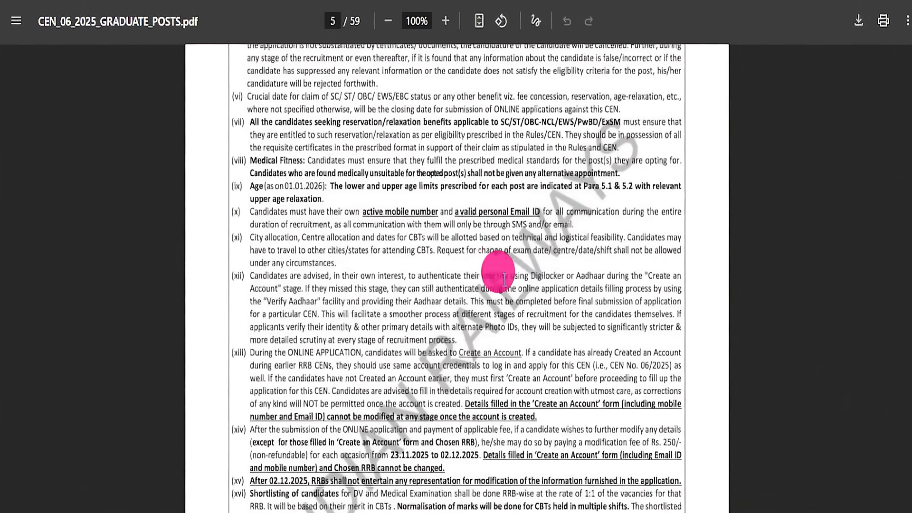
{"action": "scroll", "coordinate": [500, 300], "scroll_direction": "down", "scroll_amount": 20}
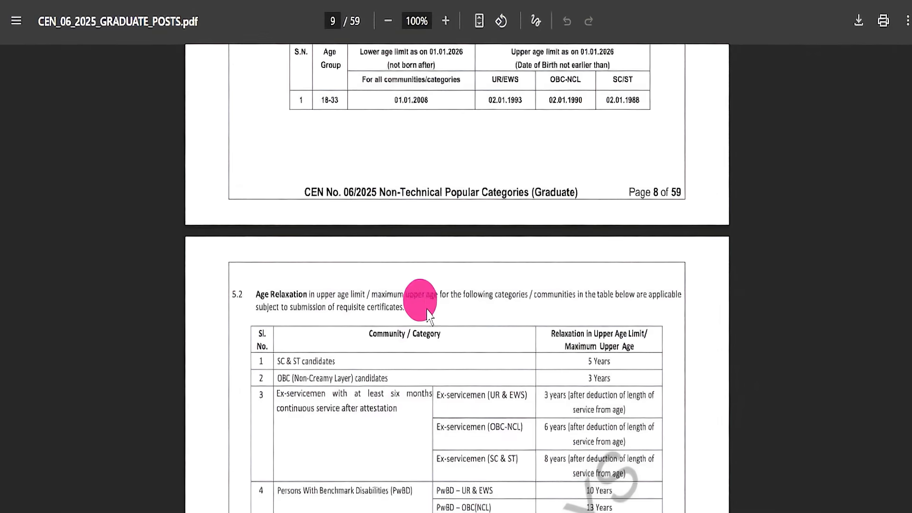
{"action": "scroll", "coordinate": [428, 313], "scroll_direction": "down", "scroll_amount": 15}
{"action": "scroll", "coordinate": [408, 276], "scroll_direction": "down", "scroll_amount": 20}
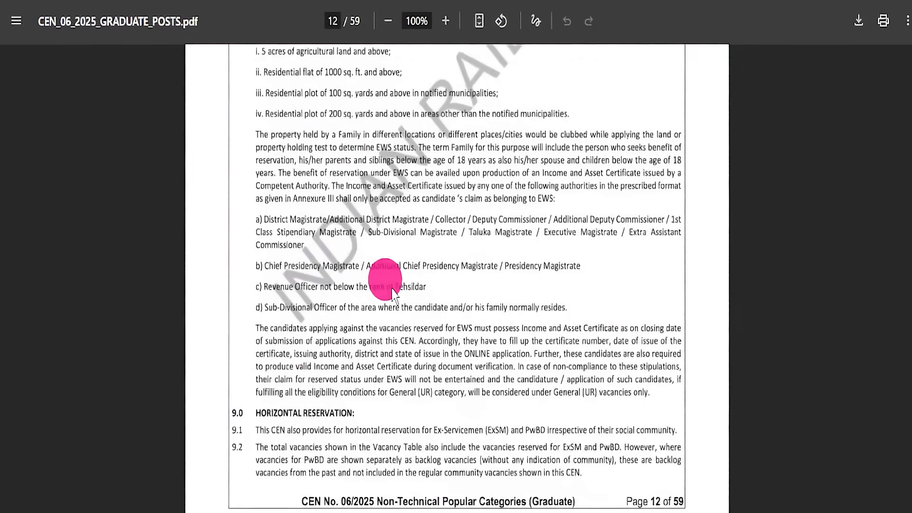
{"action": "scroll", "coordinate": [393, 288], "scroll_direction": "down", "scroll_amount": 20}
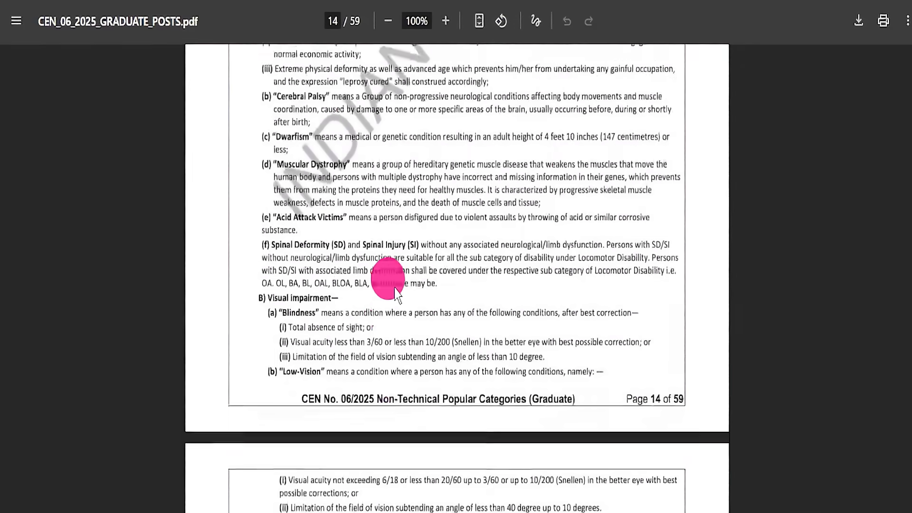
{"action": "scroll", "coordinate": [396, 297], "scroll_direction": "down", "scroll_amount": 20}
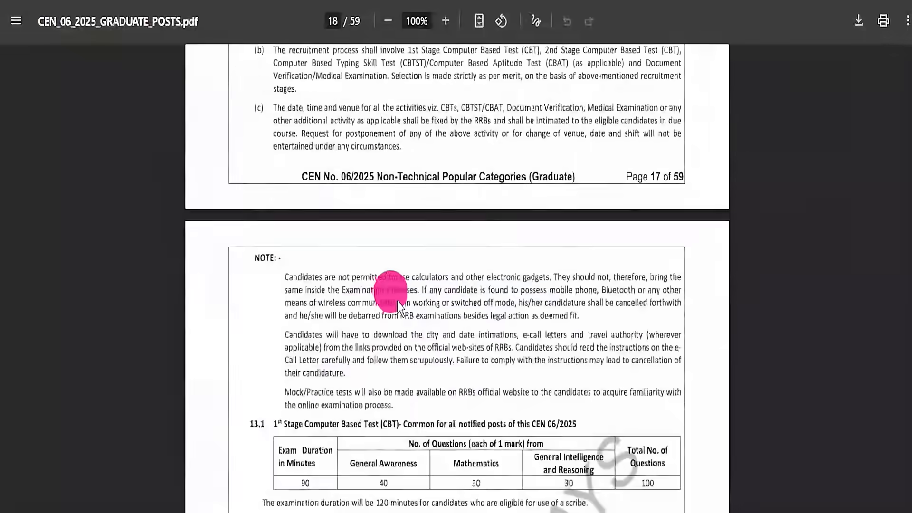
Examine the two-stage CBT exam pattern, syllabus, aptitude test rules and post-wise skill test requirements in section 13
{"action": "scroll", "coordinate": [399, 302], "scroll_direction": "down", "scroll_amount": 7}
{"action": "scroll", "coordinate": [271, 300], "scroll_direction": "up", "scroll_amount": 2}
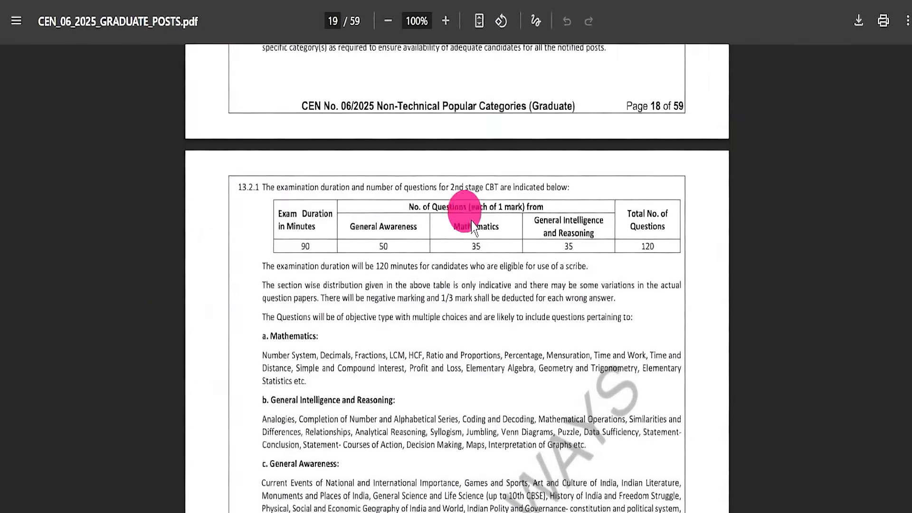
{"action": "scroll", "coordinate": [463, 209], "scroll_direction": "down", "scroll_amount": 1}
{"action": "scroll", "coordinate": [456, 284], "scroll_direction": "down", "scroll_amount": 4}
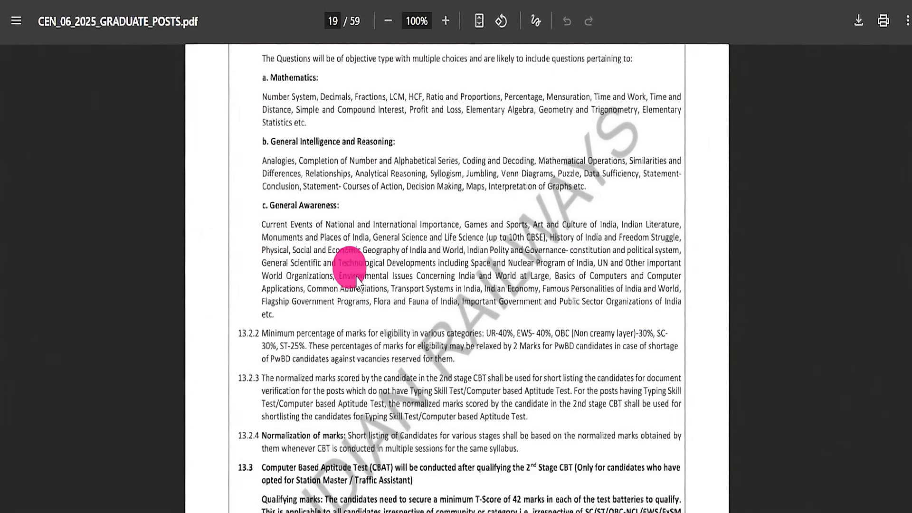
{"action": "scroll", "coordinate": [346, 333], "scroll_direction": "down", "scroll_amount": 12}
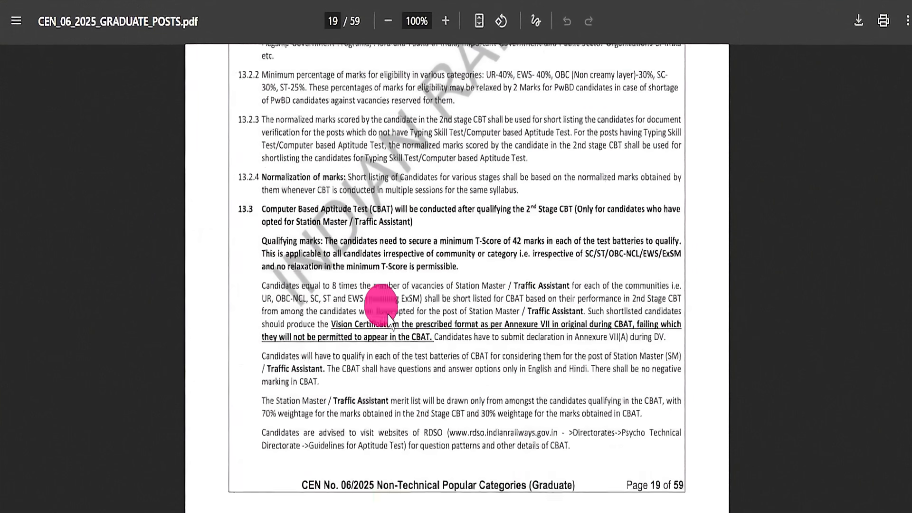
{"action": "scroll", "coordinate": [405, 321], "scroll_direction": "down", "scroll_amount": 20}
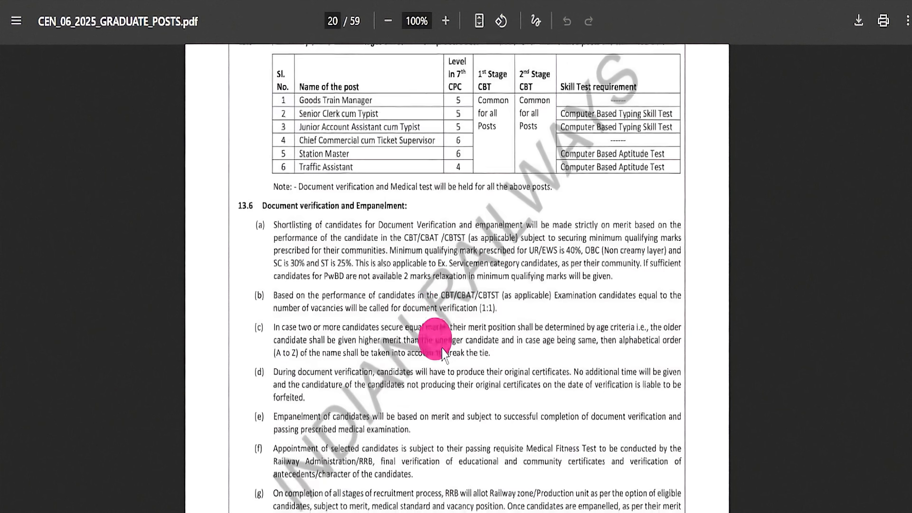
Read the How to Apply instructions in section 14.0, from account creation to live photo capturing
{"action": "scroll", "coordinate": [376, 346], "scroll_direction": "up", "scroll_amount": 15}
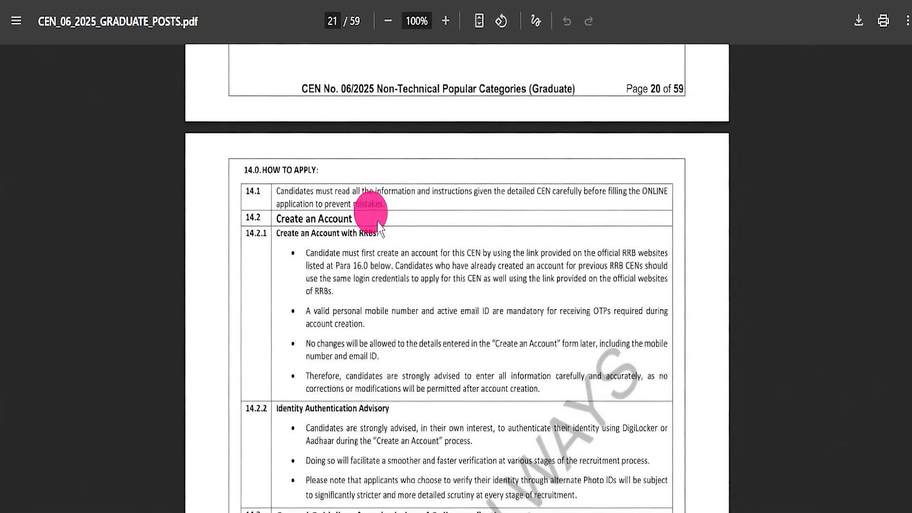
{"action": "scroll", "coordinate": [381, 280], "scroll_direction": "down", "scroll_amount": 4}
{"action": "scroll", "coordinate": [413, 266], "scroll_direction": "down", "scroll_amount": 4}
{"action": "scroll", "coordinate": [416, 275], "scroll_direction": "down", "scroll_amount": 8}
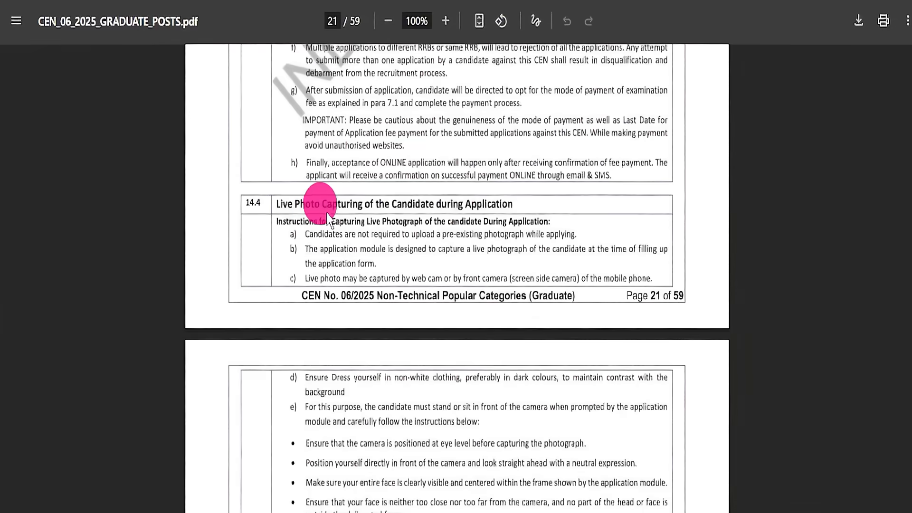
Examine the signature specifications, signature rejection grounds and SC/ST certificate requirements in section 14.5
{"action": "scroll", "coordinate": [304, 209], "scroll_direction": "down", "scroll_amount": 12}
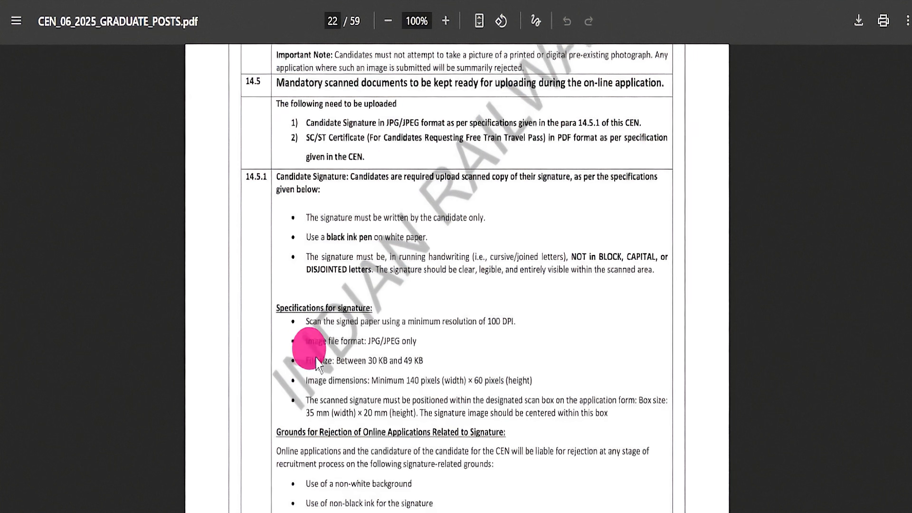
{"action": "scroll", "coordinate": [338, 414], "scroll_direction": "down", "scroll_amount": 8}
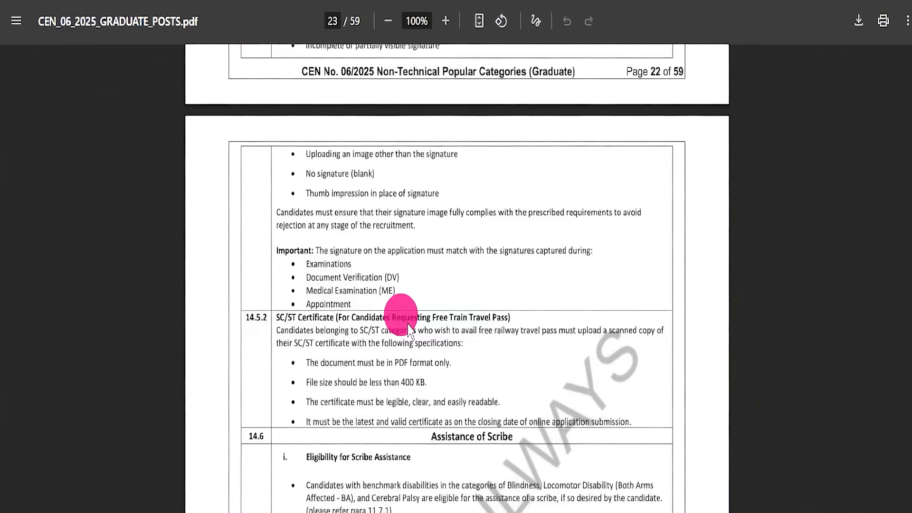
{"action": "scroll", "coordinate": [328, 304], "scroll_direction": "up", "scroll_amount": 6}
{"action": "scroll", "coordinate": [304, 214], "scroll_direction": "down", "scroll_amount": 3}
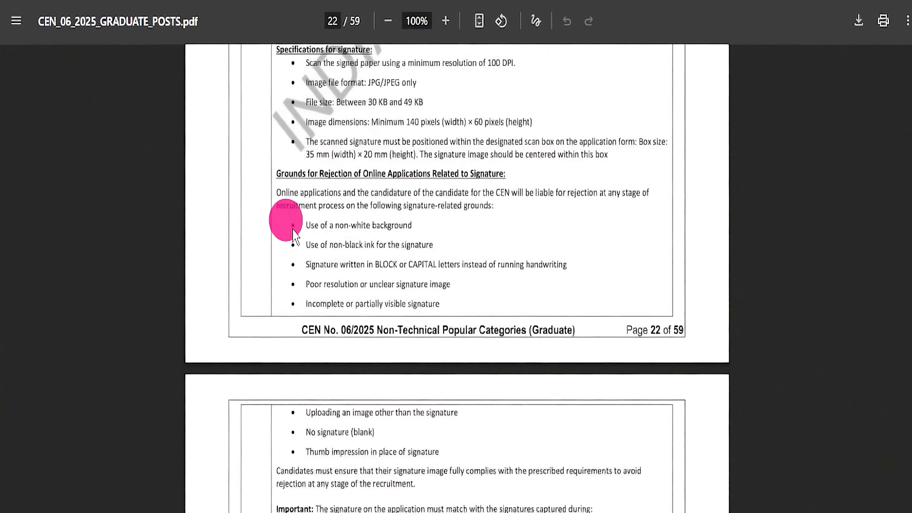
{"action": "scroll", "coordinate": [309, 290], "scroll_direction": "down", "scroll_amount": 7}
{"action": "scroll", "coordinate": [422, 338], "scroll_direction": "down", "scroll_amount": 12}
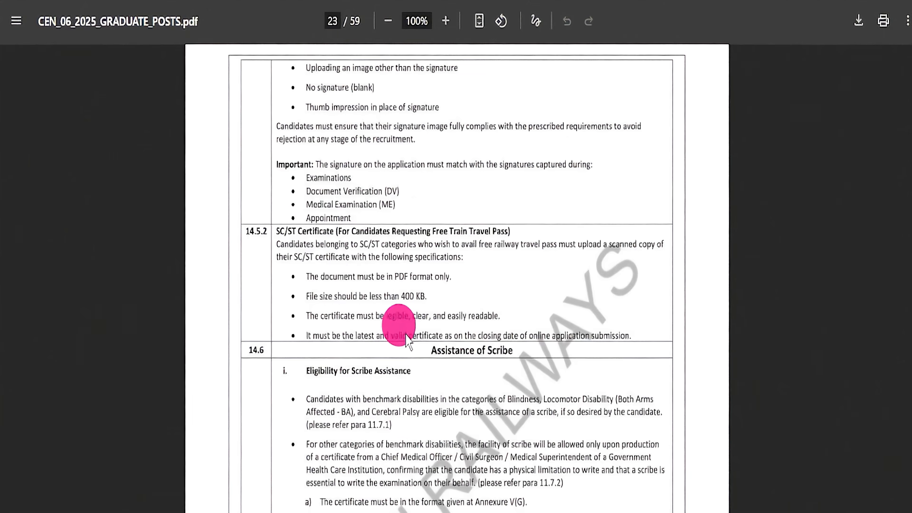
Review the list of RRB websites in section 16.0 and the application modification rules in section 17.0
{"action": "scroll", "coordinate": [406, 361], "scroll_direction": "down", "scroll_amount": 15}
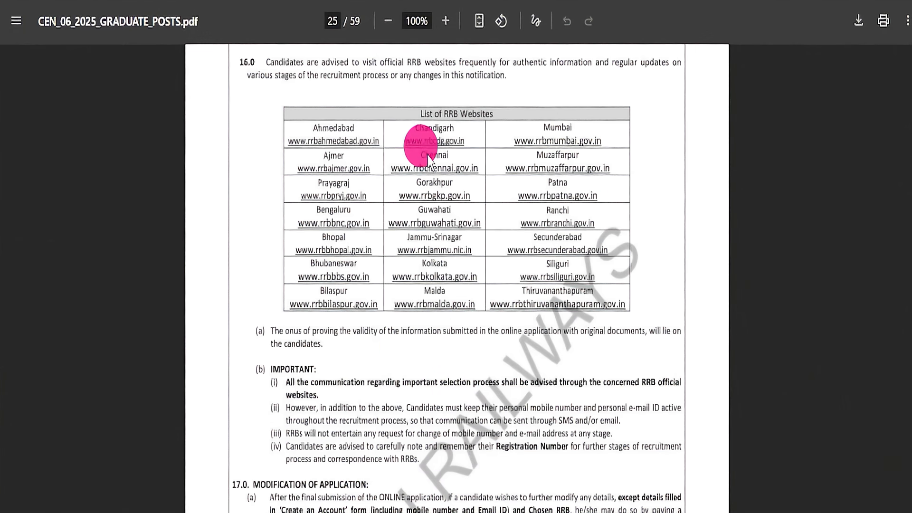
{"action": "scroll", "coordinate": [436, 208], "scroll_direction": "down", "scroll_amount": 5}
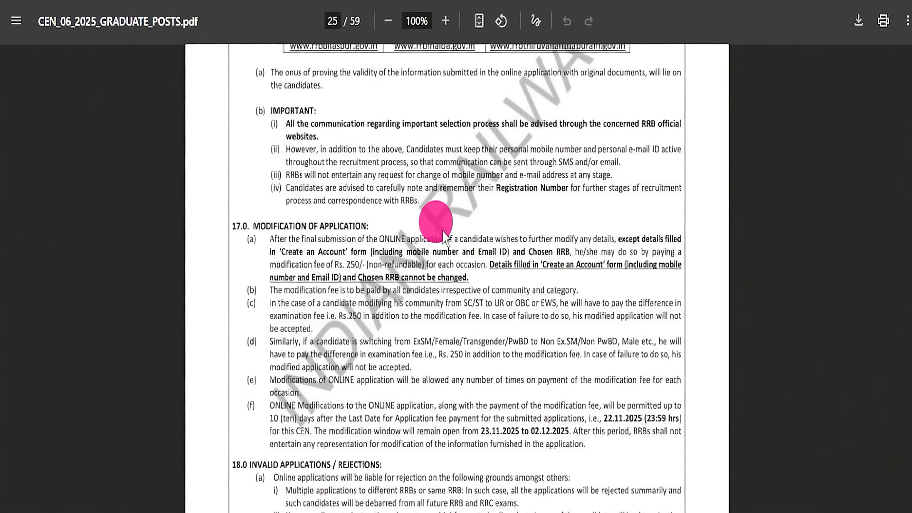
{"action": "scroll", "coordinate": [442, 230], "scroll_direction": "down", "scroll_amount": 18}
Examine the post-wise parameters table in Annexure A, including the minimum education qualifications
{"action": "scroll", "coordinate": [407, 268], "scroll_direction": "down", "scroll_amount": 20}
{"action": "scroll", "coordinate": [436, 285], "scroll_direction": "up", "scroll_amount": 5}
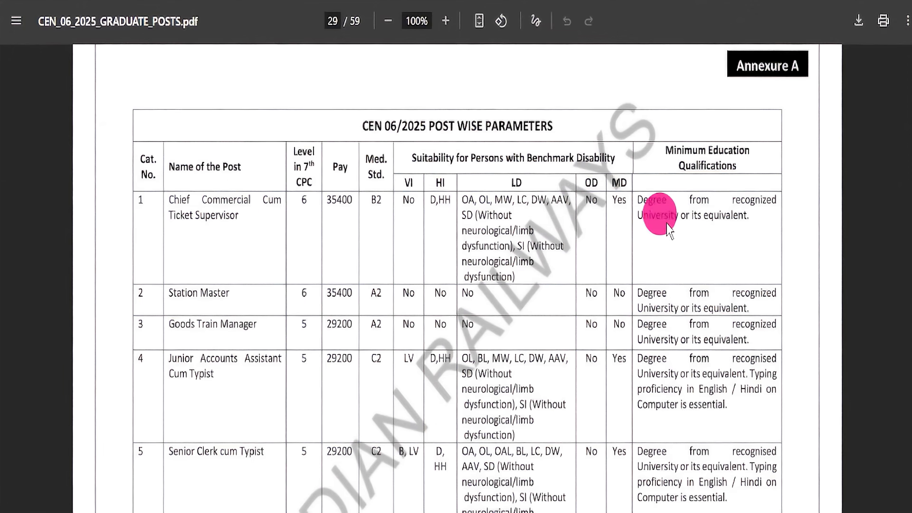
{"action": "scroll", "coordinate": [580, 259], "scroll_direction": "down", "scroll_amount": 3}
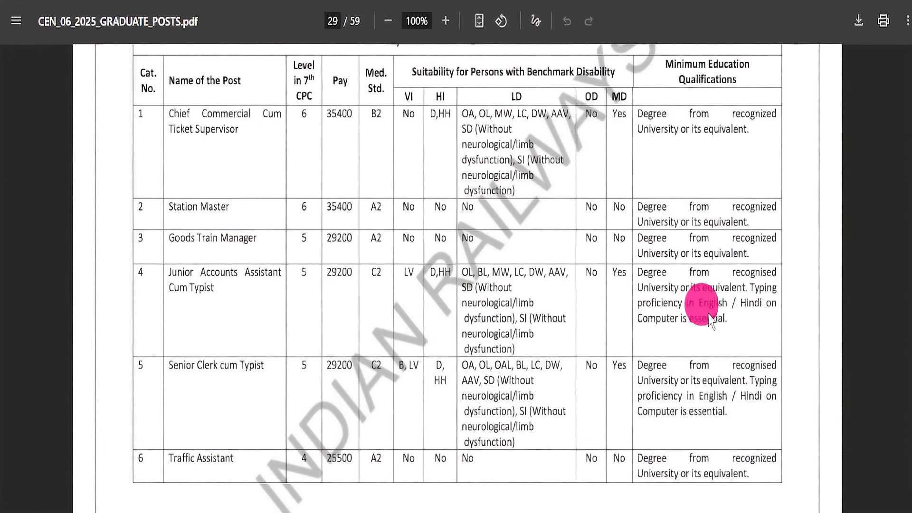
{"action": "scroll", "coordinate": [291, 264], "scroll_direction": "down", "scroll_amount": 5}
Browse the RRB-wise vacancy tables from Ahmedabad through Kolkata on pages 30 to 35
{"action": "scroll", "coordinate": [290, 266], "scroll_direction": "down", "scroll_amount": 20}
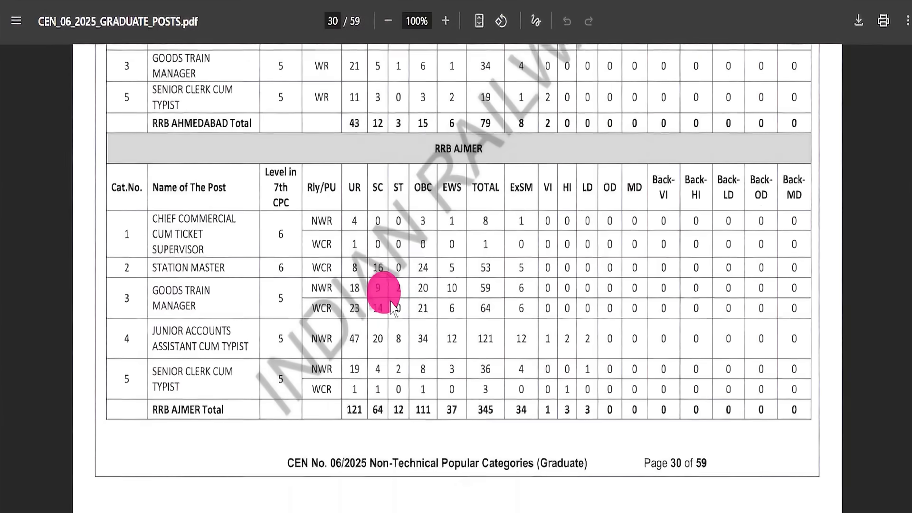
{"action": "scroll", "coordinate": [399, 315], "scroll_direction": "down", "scroll_amount": 20}
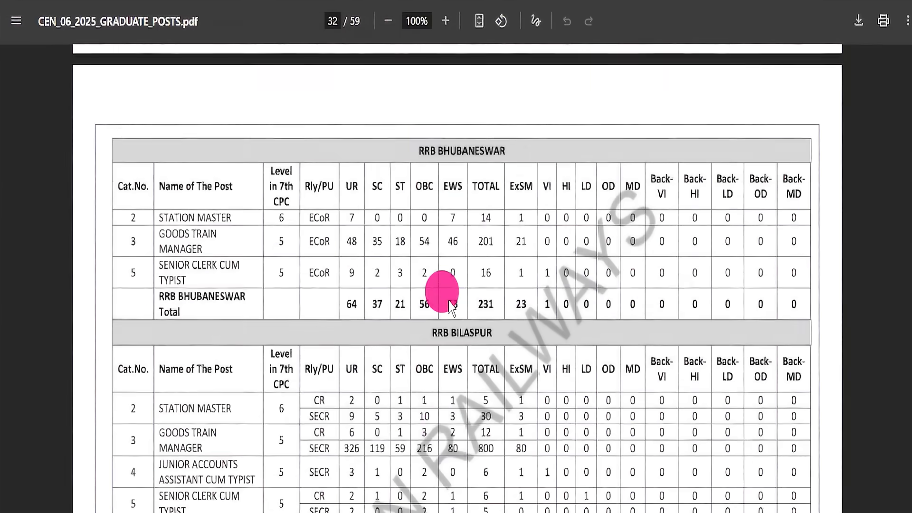
{"action": "scroll", "coordinate": [457, 311], "scroll_direction": "down", "scroll_amount": 20}
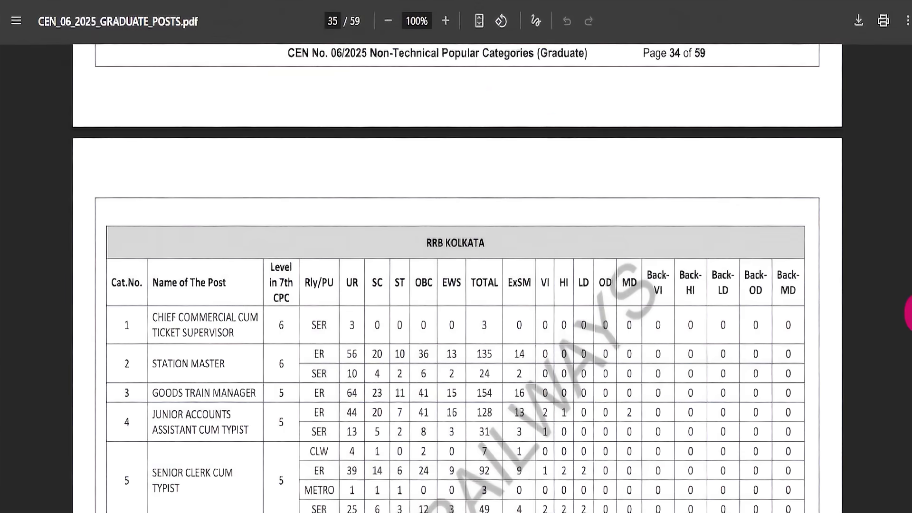
Open the Railway Recruitment Board application portal from the Apply Online entry under Important Links and look over its home page
{"action": "left_click_drag", "start_coordinate": [909, 309], "coordinate": [850, 399]}
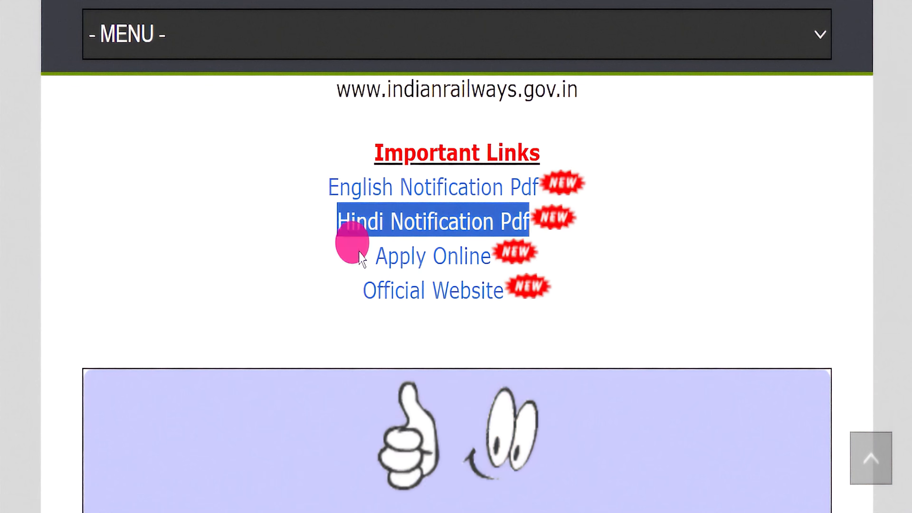
{"action": "left_click_drag", "start_coordinate": [350, 240], "coordinate": [491, 262]}
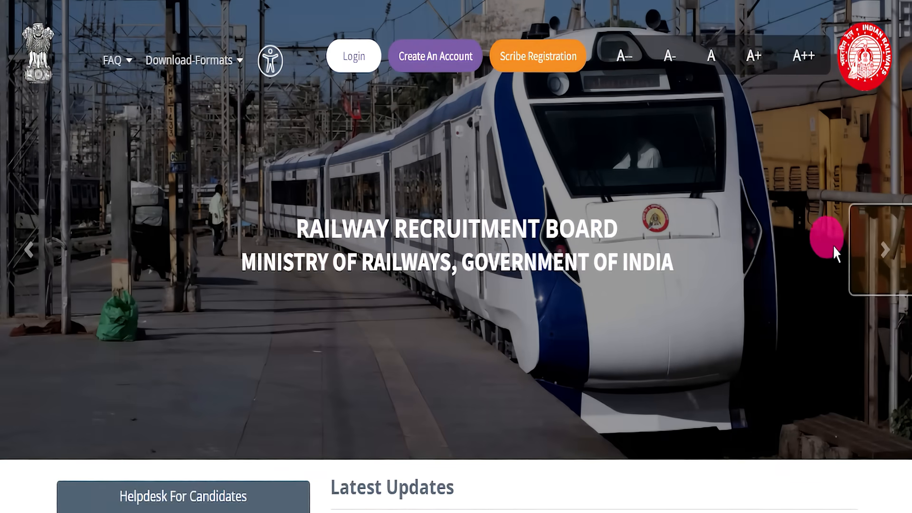
{"action": "left_click", "coordinate": [883, 246]}
{"action": "left_click", "coordinate": [883, 247]}
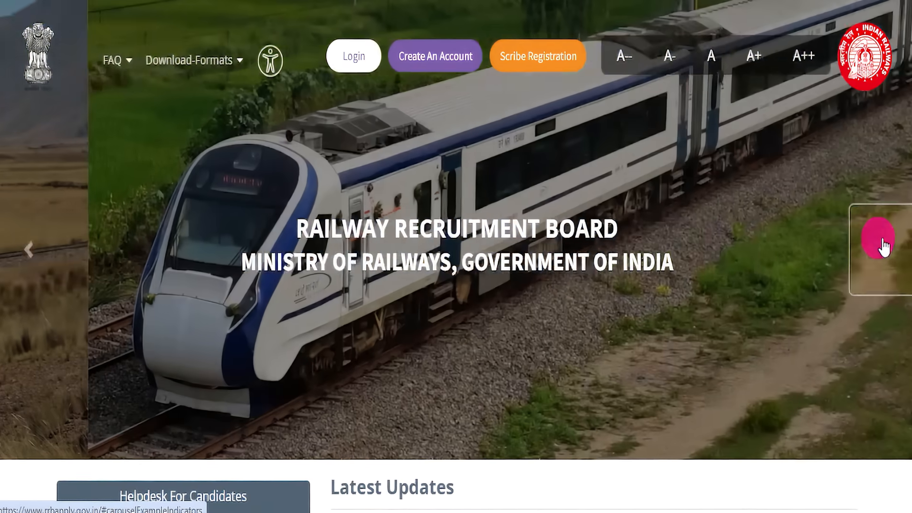
{"action": "left_click", "coordinate": [883, 247]}
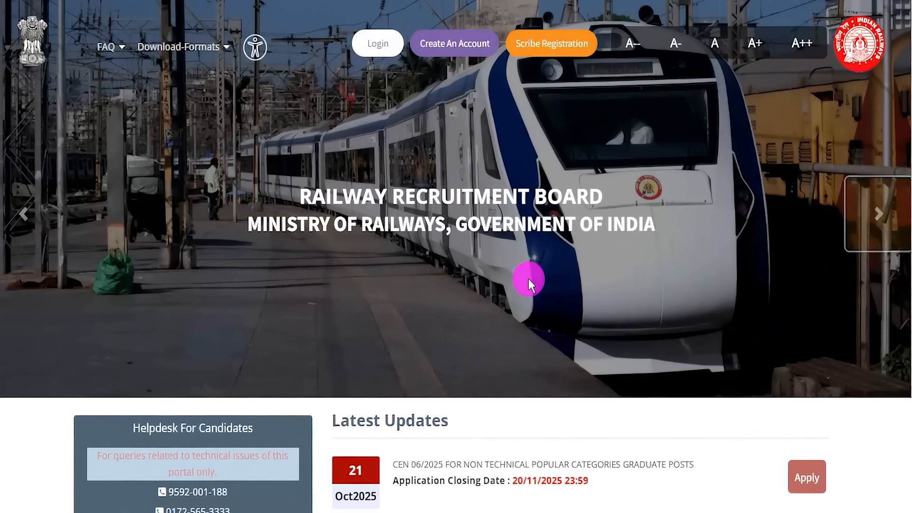
{"action": "scroll", "coordinate": [528, 279], "scroll_direction": "down", "scroll_amount": 5}
{"action": "scroll", "coordinate": [528, 279], "scroll_direction": "up", "scroll_amount": 5}
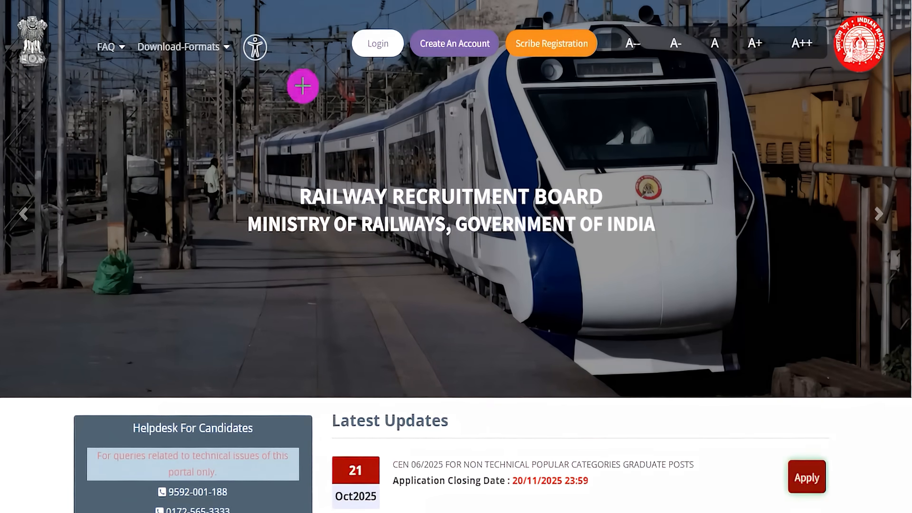
Open the portal's Aadhaar login form, review its phone number, OTP, reCAPTCHA and login fields, and return to the sign-in options
{"action": "mouse_move", "coordinate": [217, 146]}
{"action": "left_mouse_down"}
{"action": "mouse_move", "coordinate": [301, 83]}
{"action": "mouse_move", "coordinate": [359, 60]}
{"action": "left_mouse_up"}
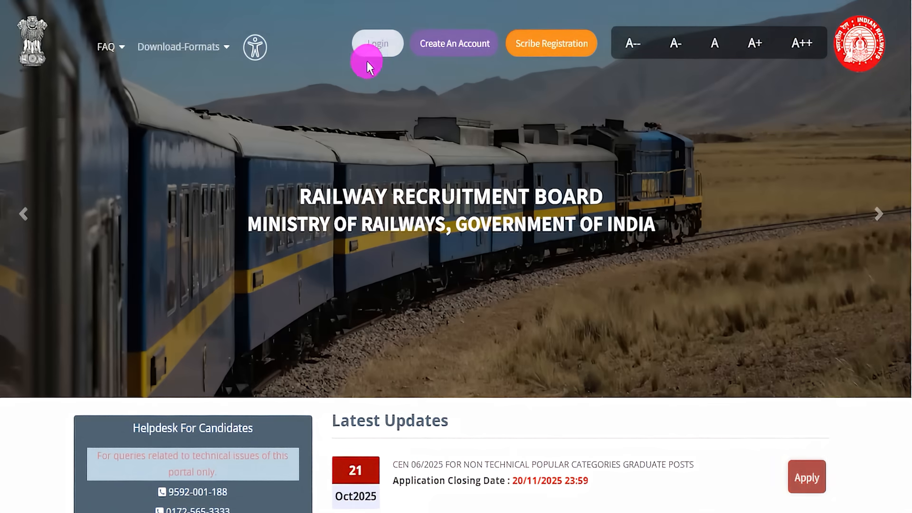
{"action": "left_click", "coordinate": [376, 44]}
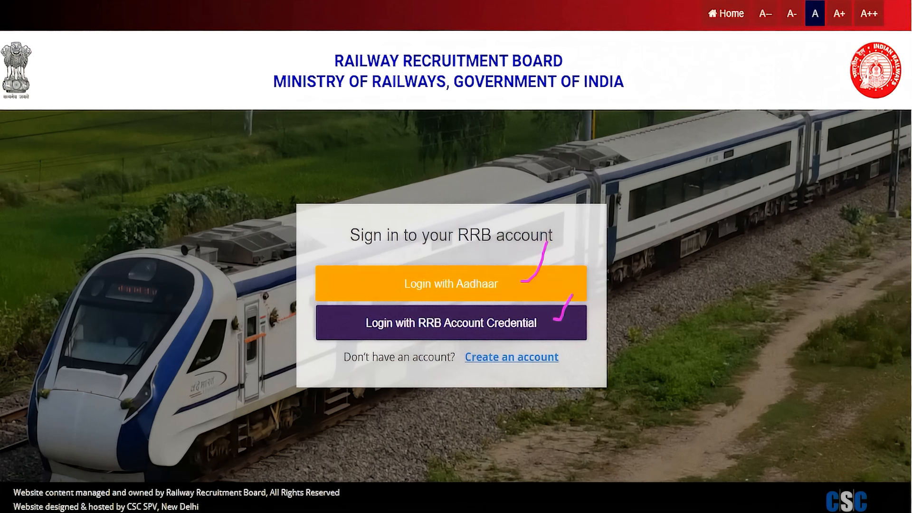
{"action": "left_click", "coordinate": [466, 285]}
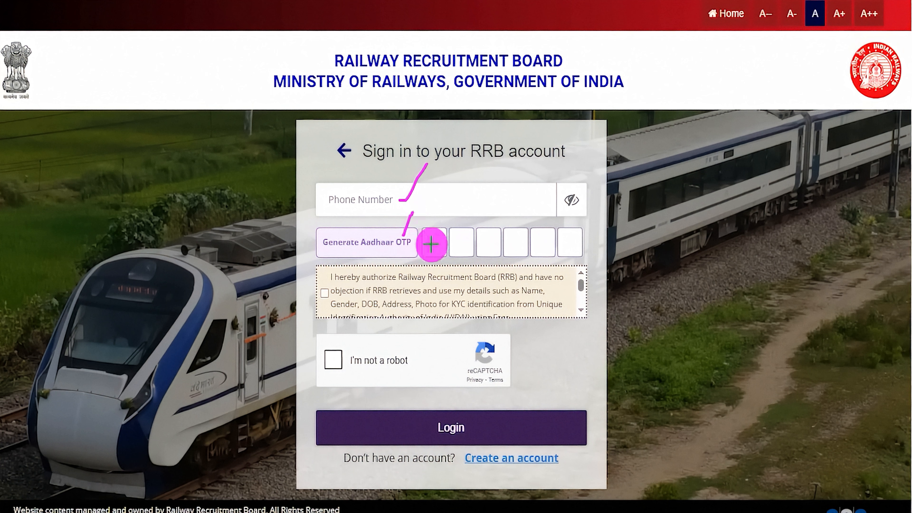
{"action": "left_click_drag", "start_coordinate": [431, 244], "coordinate": [440, 244]}
{"action": "left_click_drag", "start_coordinate": [463, 244], "coordinate": [491, 244]}
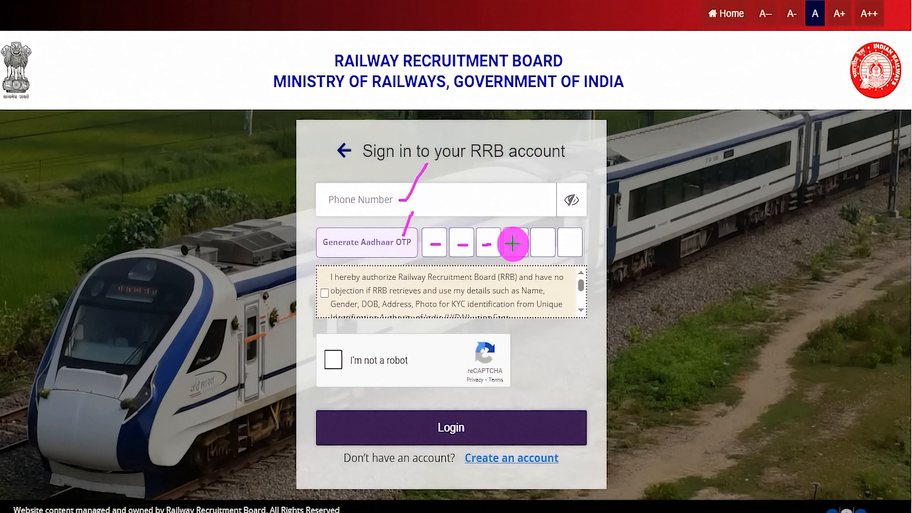
{"action": "left_click_drag", "start_coordinate": [566, 245], "coordinate": [577, 246]}
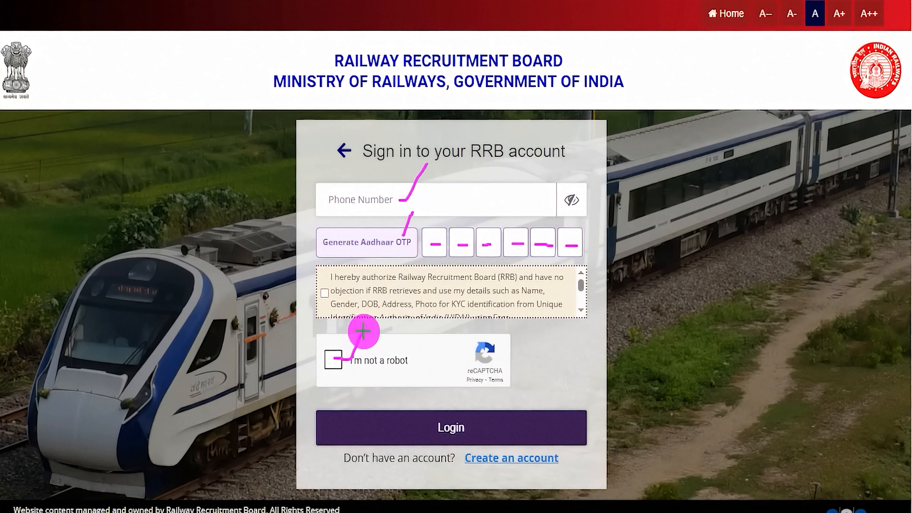
{"action": "mouse_move", "coordinate": [718, 245]}
{"action": "left_mouse_down"}
{"action": "mouse_move", "coordinate": [590, 338]}
{"action": "mouse_move", "coordinate": [522, 404]}
{"action": "left_mouse_up"}
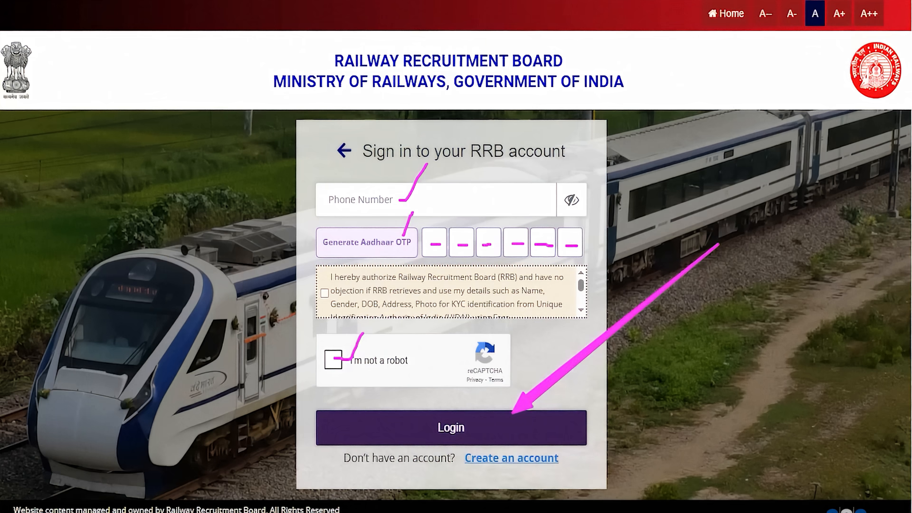
{"action": "key", "text": "Escape"}
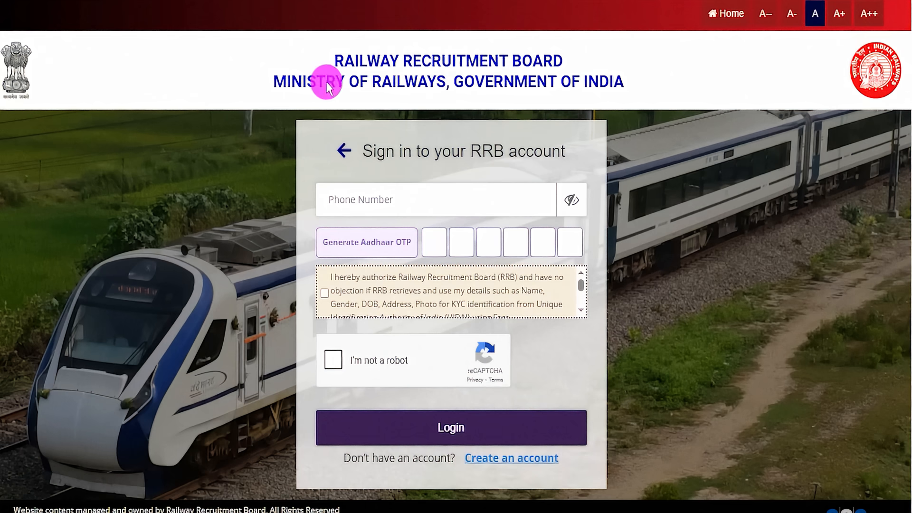
{"action": "left_click", "coordinate": [341, 151]}
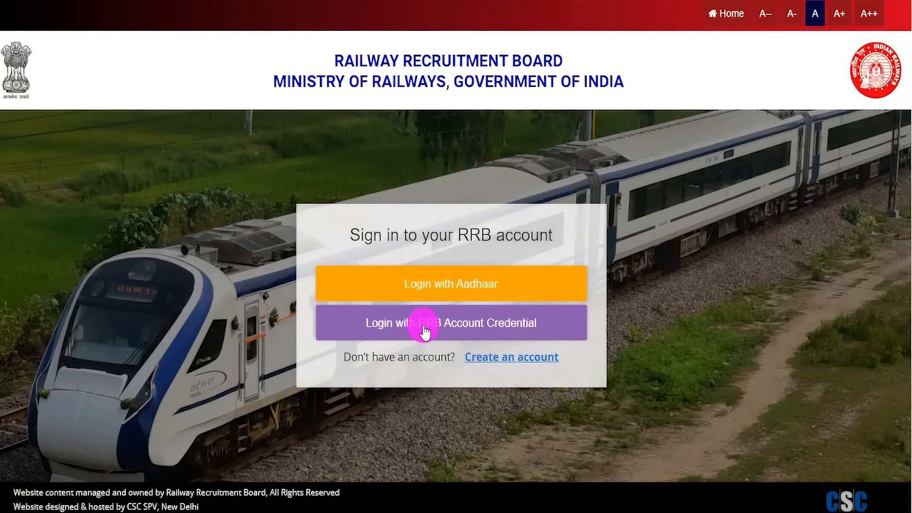
Review the fields of the RRB account credential login form and return to the portal's home page
{"action": "left_click", "coordinate": [472, 327]}
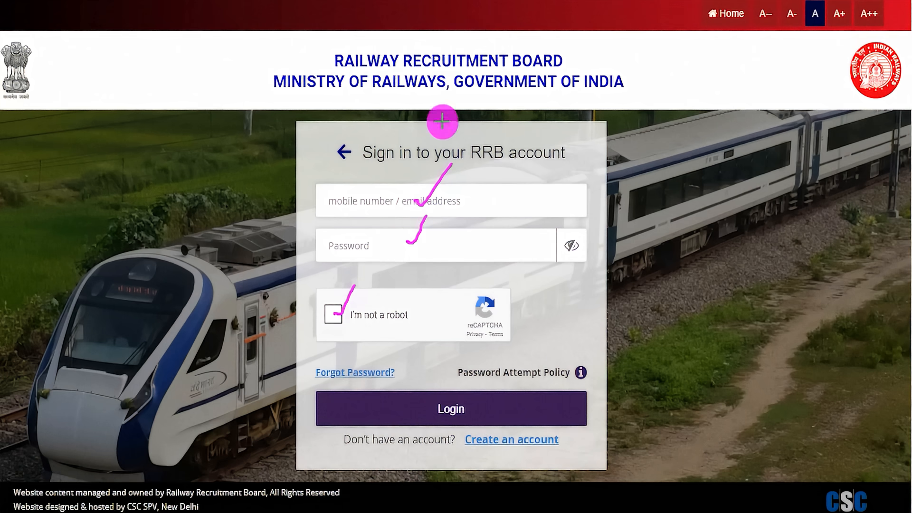
{"action": "mouse_move", "coordinate": [695, 213]}
{"action": "left_mouse_down"}
{"action": "mouse_move", "coordinate": [631, 295]}
{"action": "mouse_move", "coordinate": [501, 397]}
{"action": "left_mouse_up"}
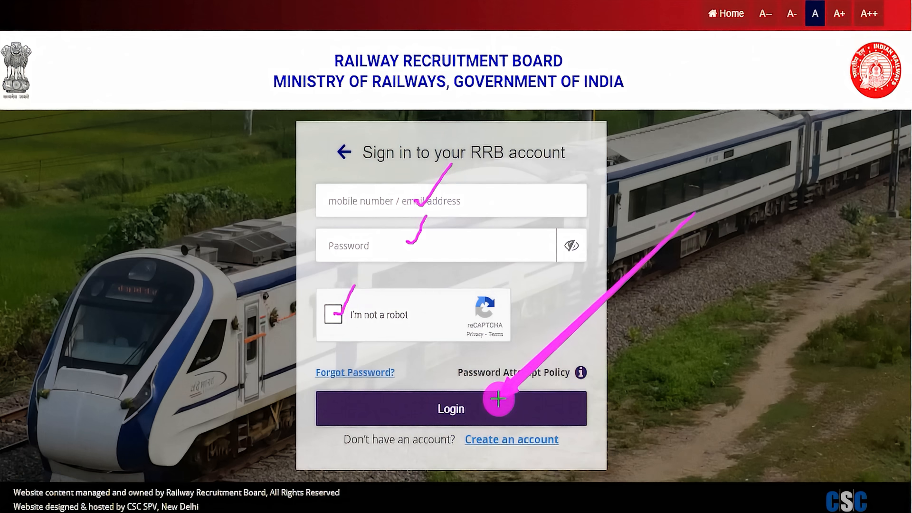
{"action": "key", "text": "Escape"}
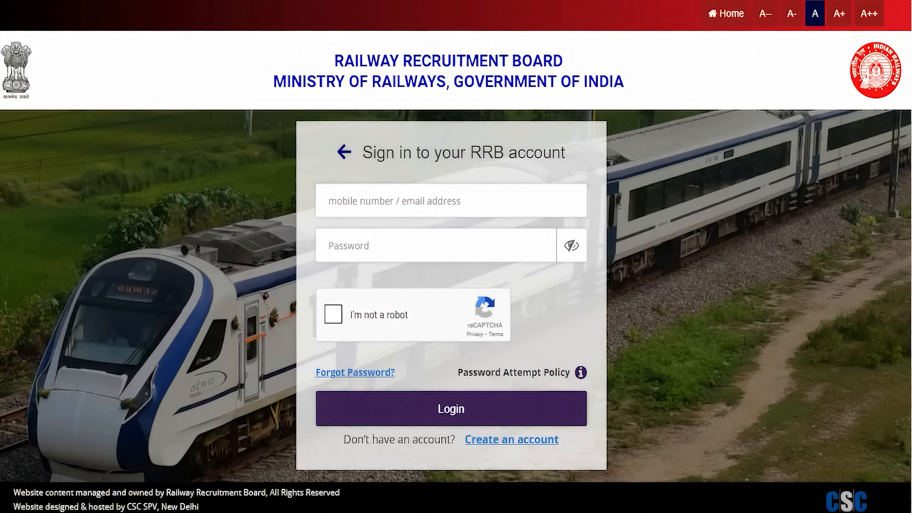
{"action": "left_click", "coordinate": [336, 147]}
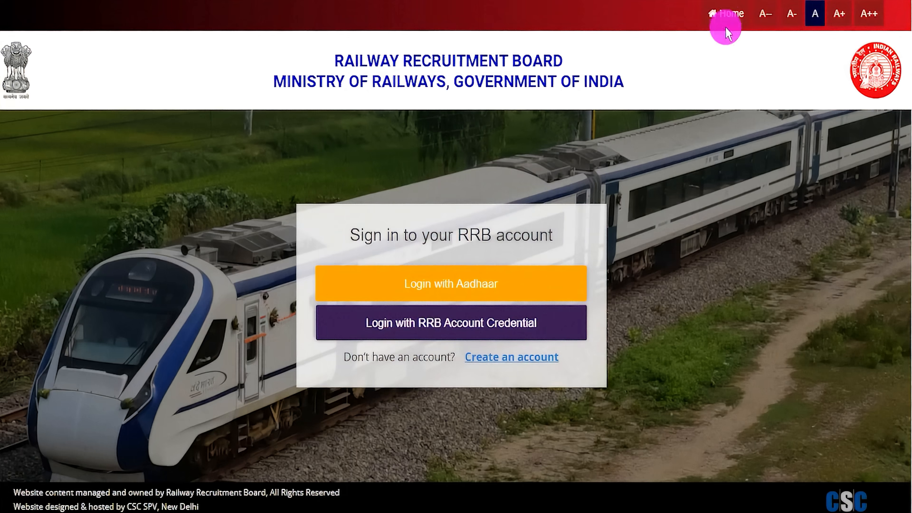
{"action": "left_click", "coordinate": [735, 13]}
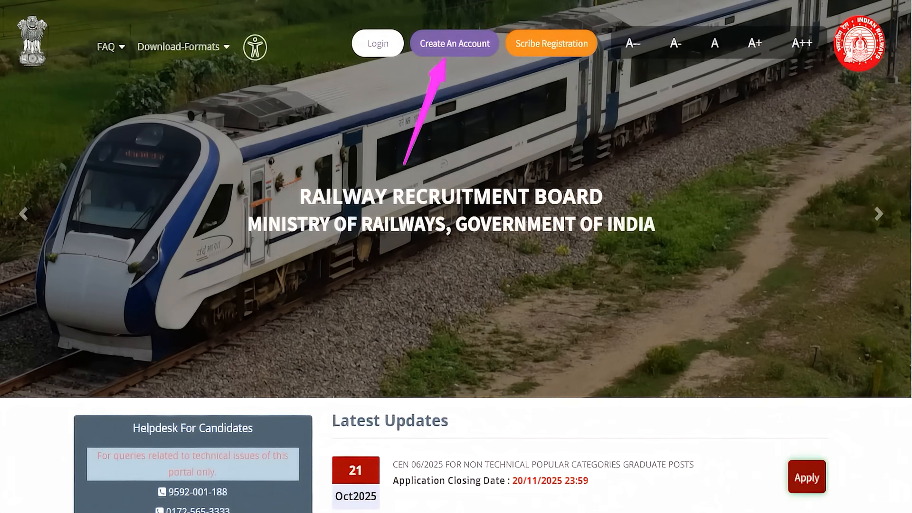
Open the account creation form, read the note about accounts already created in 2024 or 2025, and acknowledge it
{"action": "left_click", "coordinate": [443, 47]}
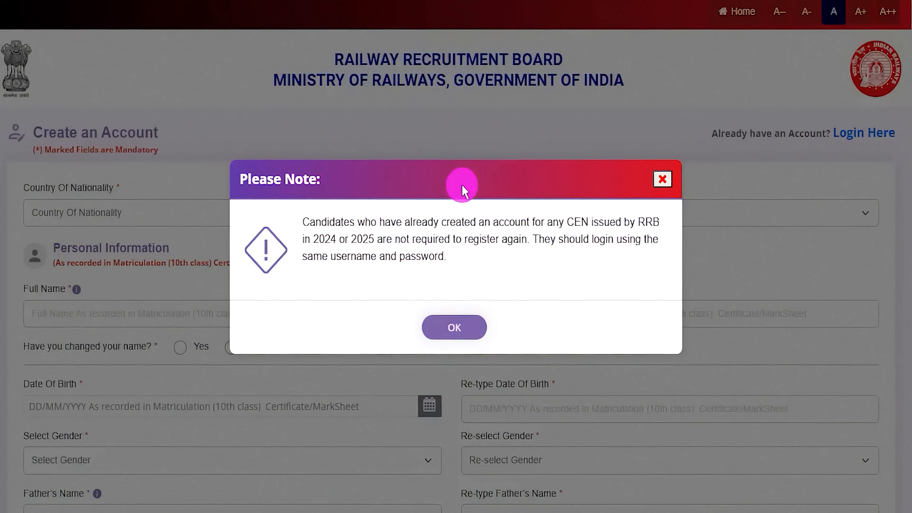
{"action": "left_click_drag", "start_coordinate": [322, 239], "coordinate": [363, 241]}
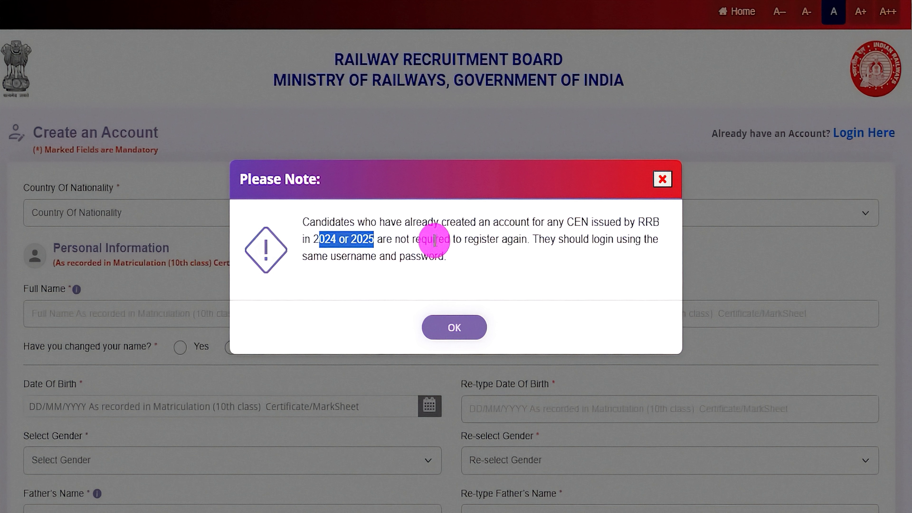
{"action": "left_click", "coordinate": [452, 323]}
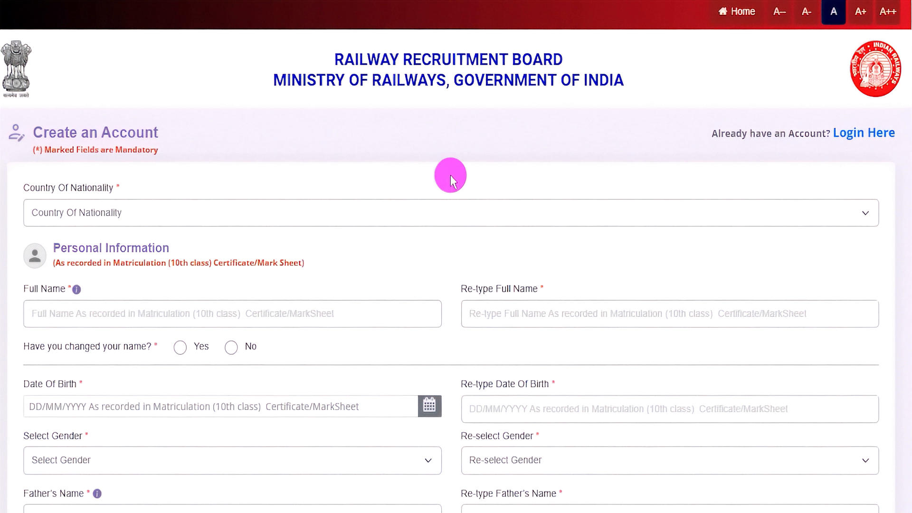
Set the country of nationality to India and review the Full Name and Re-type Full Name fields under Personal Information
{"action": "left_click", "coordinate": [157, 210]}
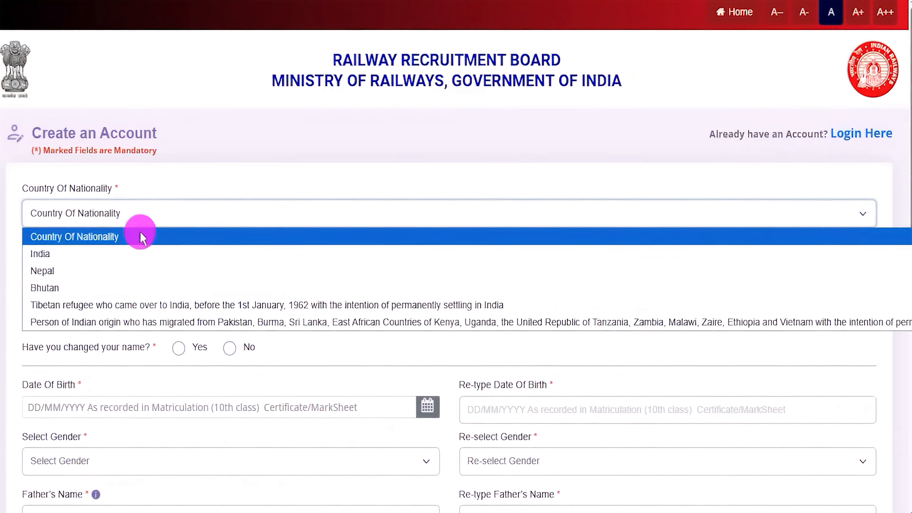
{"action": "left_click", "coordinate": [91, 254]}
{"action": "left_click_drag", "start_coordinate": [67, 240], "coordinate": [145, 240]}
{"action": "scroll", "coordinate": [146, 239], "scroll_direction": "down", "scroll_amount": 3}
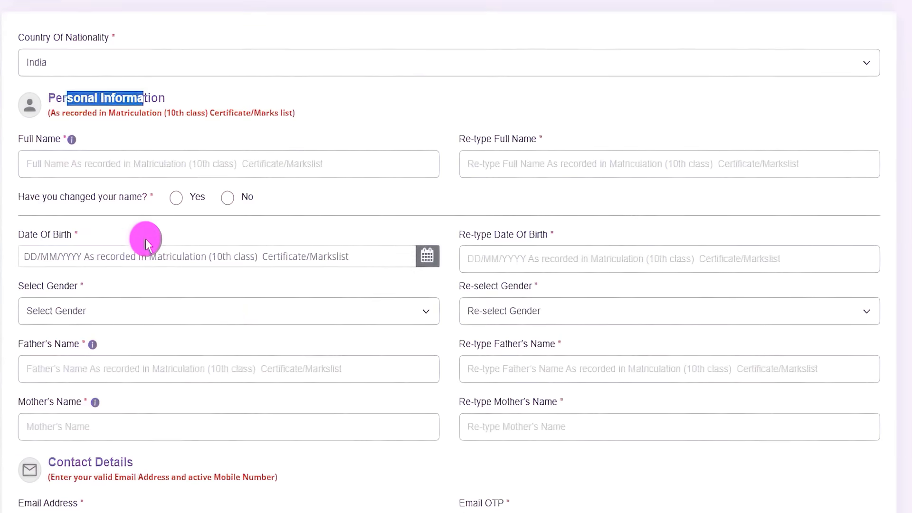
{"action": "scroll", "coordinate": [146, 245], "scroll_direction": "down", "scroll_amount": 2}
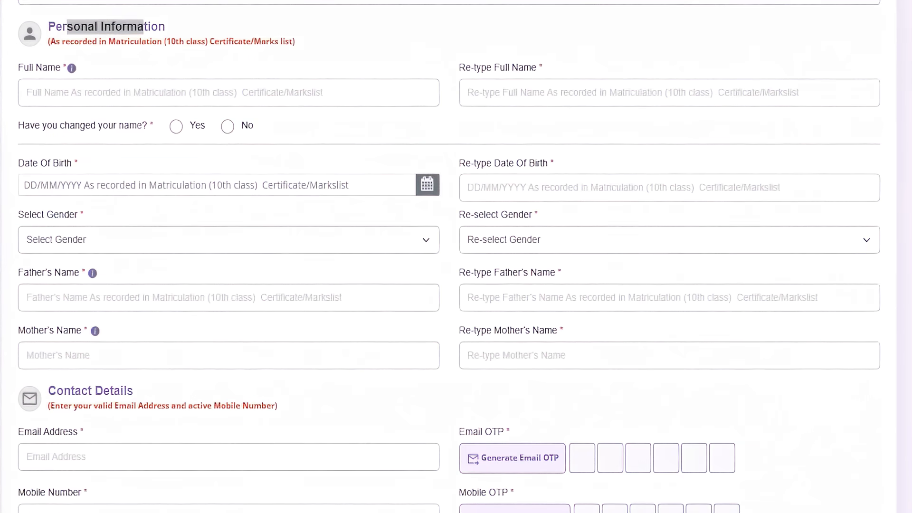
{"action": "mouse_move", "coordinate": [263, 90]}
{"action": "left_mouse_down"}
{"action": "mouse_move", "coordinate": [285, 91]}
{"action": "mouse_move", "coordinate": [312, 64]}
{"action": "left_mouse_up"}
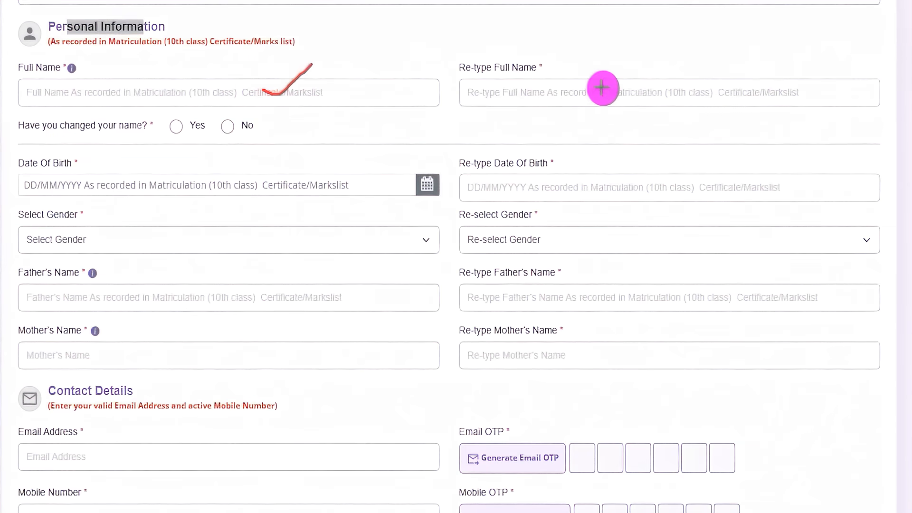
{"action": "left_click_drag", "start_coordinate": [599, 88], "coordinate": [643, 70]}
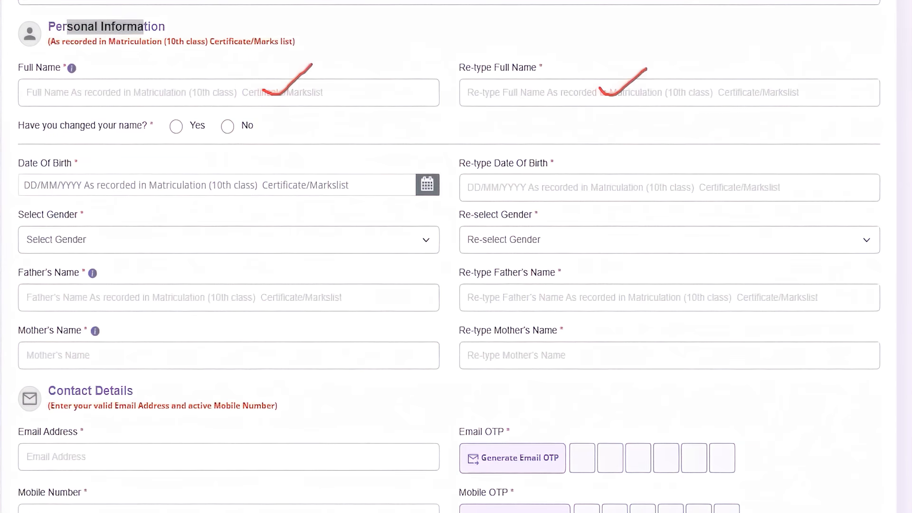
Read the legal document notice for applicants with a changed name, and answer No to the name change question
{"action": "left_click_drag", "start_coordinate": [59, 126], "coordinate": [108, 126]}
{"action": "left_click", "coordinate": [174, 127]}
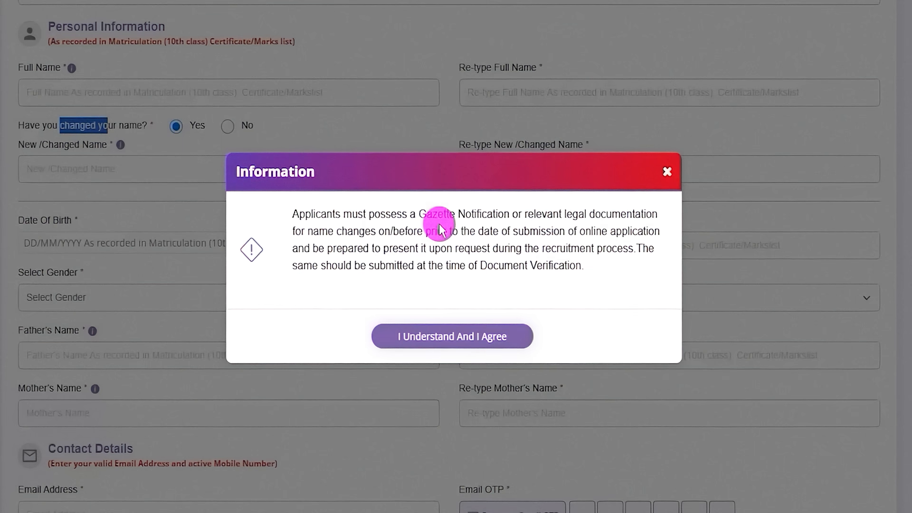
{"action": "left_click_drag", "start_coordinate": [426, 214], "coordinate": [613, 212]}
{"action": "left_click", "coordinate": [521, 205]}
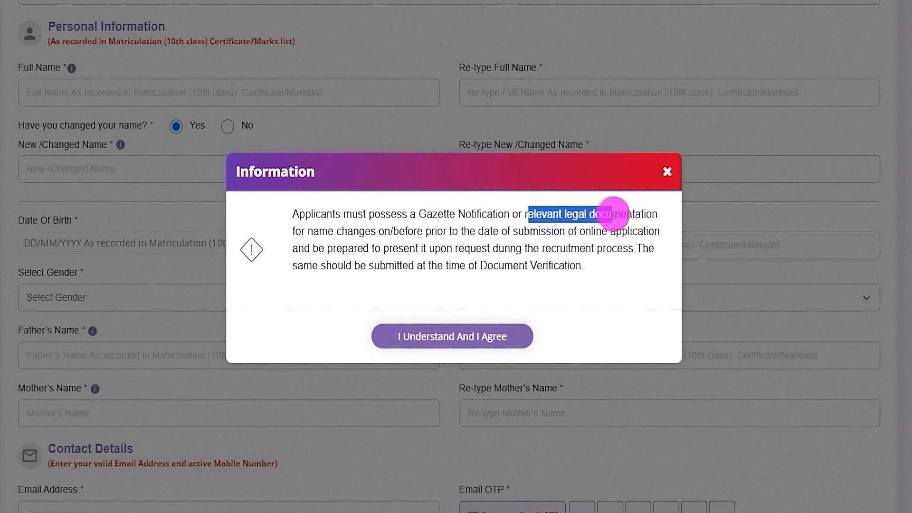
{"action": "left_click", "coordinate": [667, 171]}
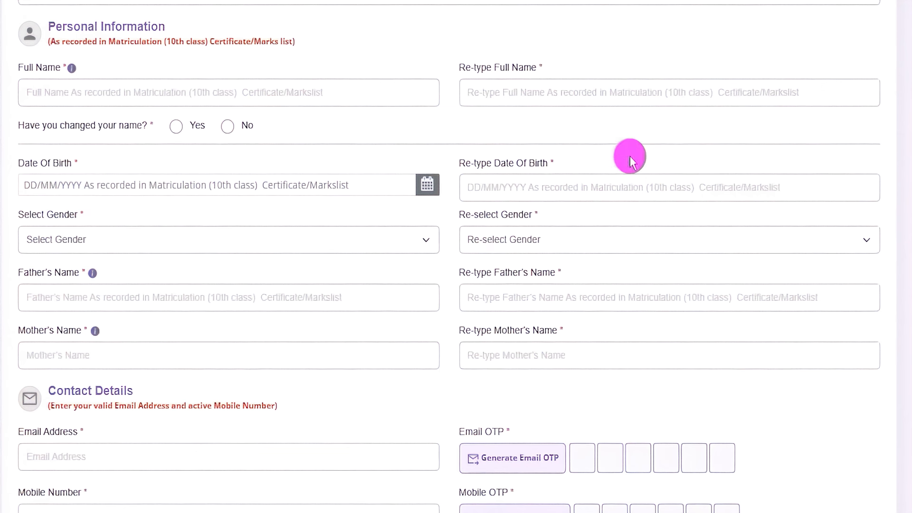
{"action": "left_click", "coordinate": [227, 127]}
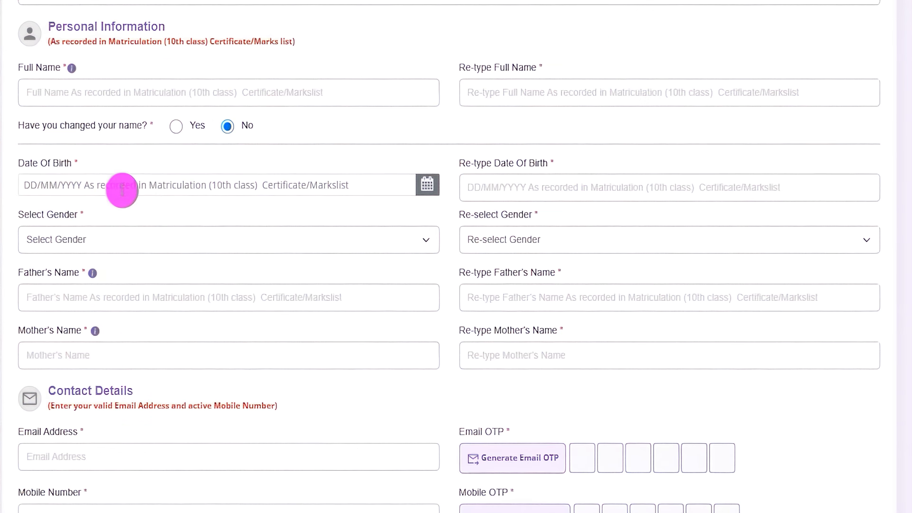
Examine the Date of Birth field, its date picker, and the Re-type Date of Birth field under Personal Information
{"action": "left_click_drag", "start_coordinate": [12, 163], "coordinate": [78, 163]}
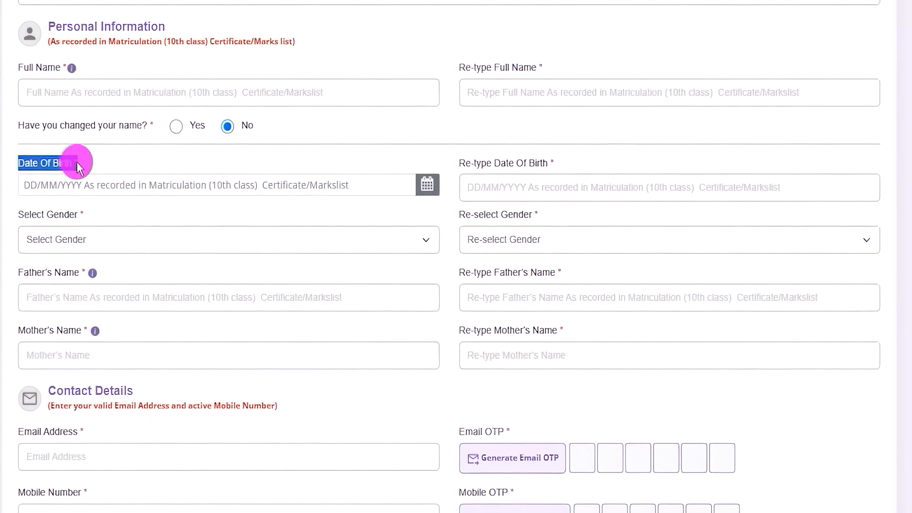
{"action": "left_click", "coordinate": [239, 184]}
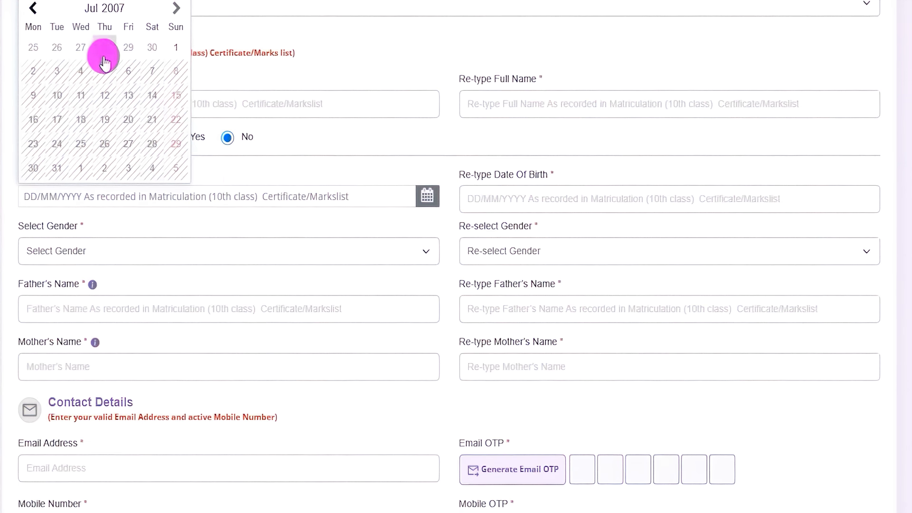
{"action": "left_click", "coordinate": [417, 201]}
{"action": "left_click_drag", "start_coordinate": [466, 174], "coordinate": [518, 175]}
{"action": "left_click", "coordinate": [498, 202]}
{"action": "left_click", "coordinate": [498, 204]}
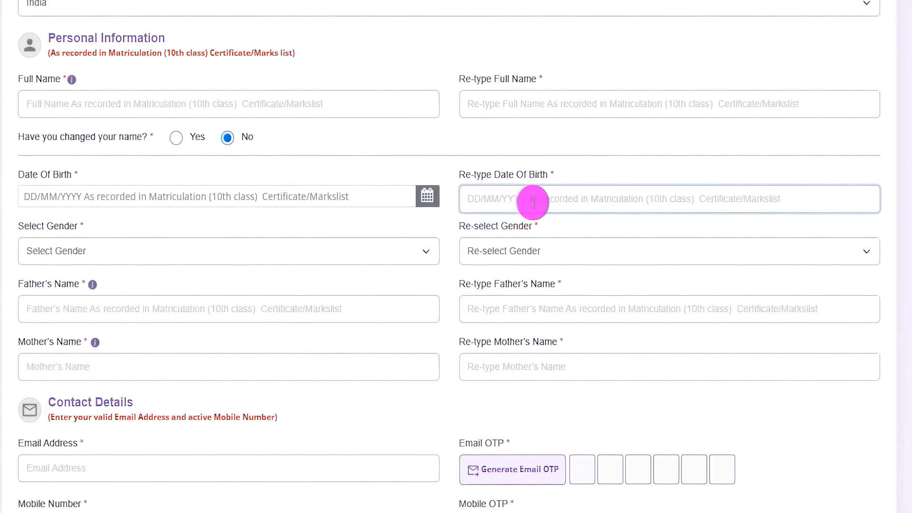
{"action": "left_click", "coordinate": [140, 200]}
{"action": "left_click", "coordinate": [495, 201]}
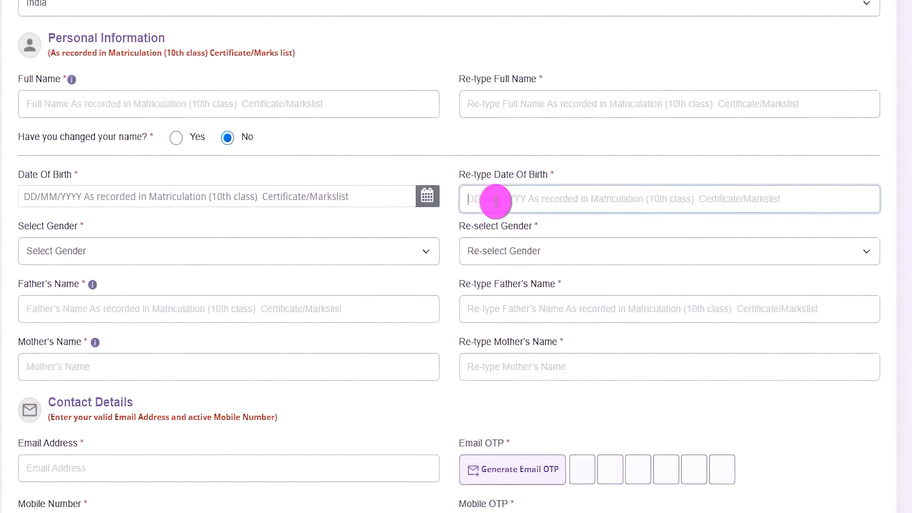
Set the gender to Male and re-select Male in the gender confirmation field
{"action": "left_click_drag", "start_coordinate": [29, 227], "coordinate": [178, 252]}
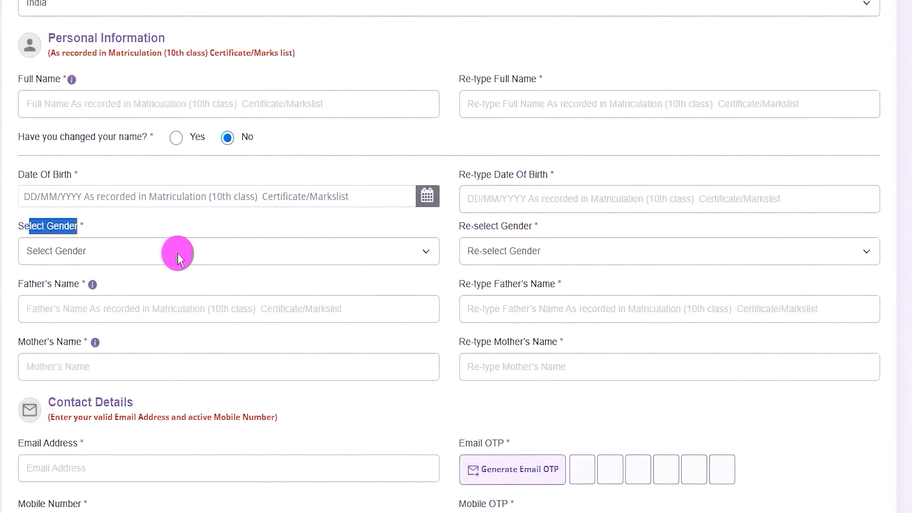
{"action": "left_click", "coordinate": [236, 255]}
{"action": "left_click", "coordinate": [67, 287]}
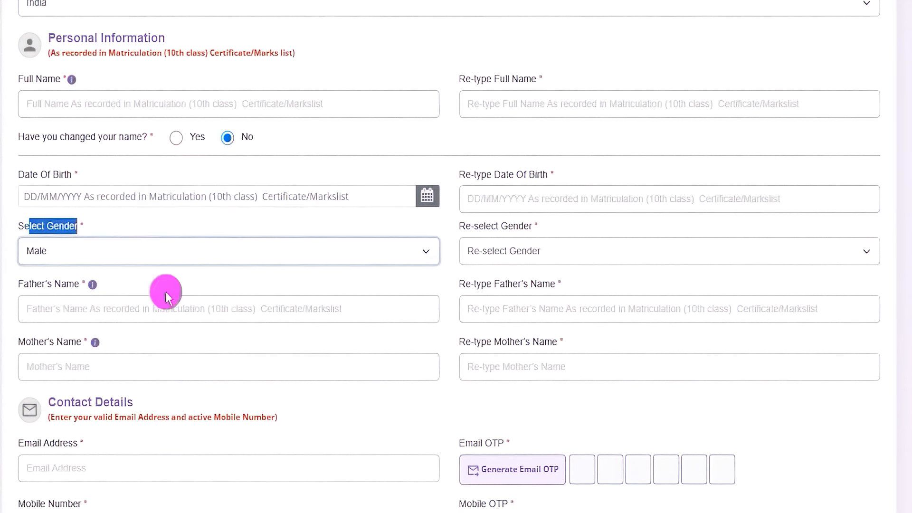
{"action": "left_click", "coordinate": [524, 251]}
{"action": "left_click", "coordinate": [505, 292]}
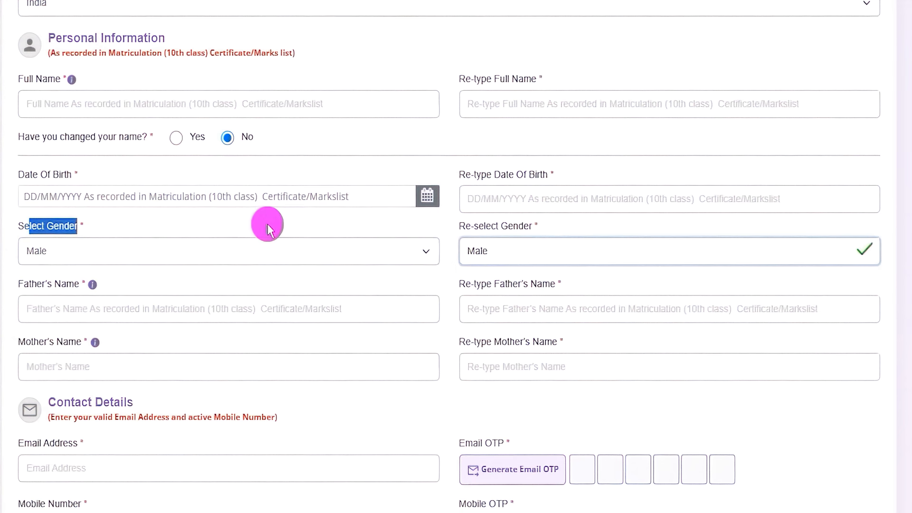
Review the Father's Name and Mother's Name fields along with their re-type fields
{"action": "left_click_drag", "start_coordinate": [30, 284], "coordinate": [87, 287]}
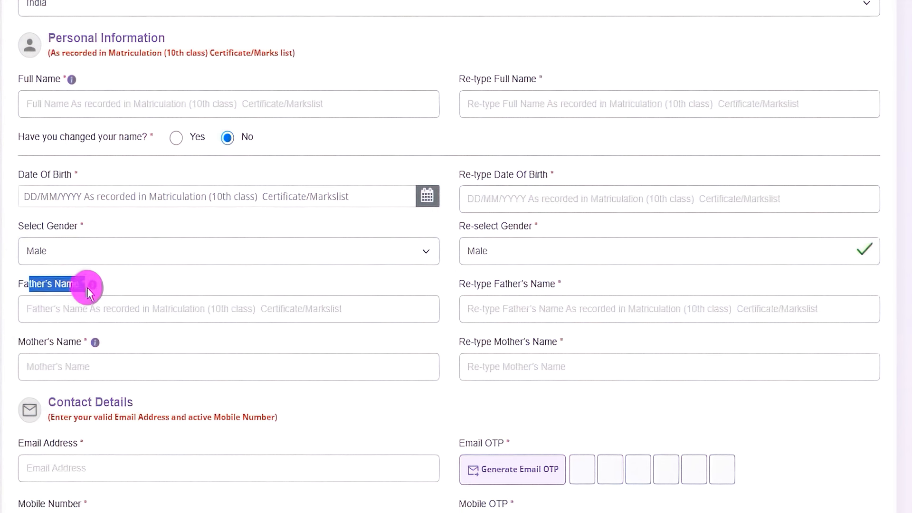
{"action": "left_click", "coordinate": [109, 309]}
{"action": "left_click_drag", "start_coordinate": [472, 285], "coordinate": [518, 306]}
{"action": "left_click", "coordinate": [519, 309]}
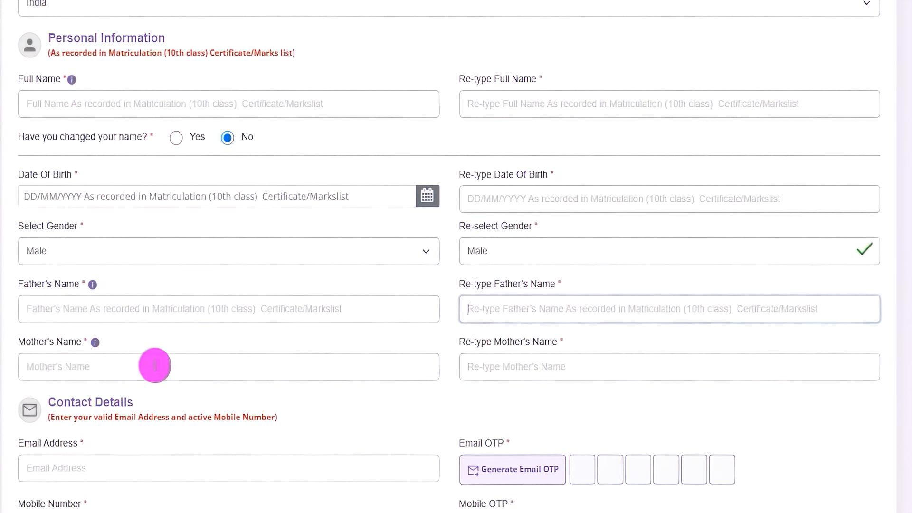
{"action": "left_click_drag", "start_coordinate": [22, 339], "coordinate": [92, 368]}
{"action": "left_click", "coordinate": [92, 369]}
{"action": "left_click_drag", "start_coordinate": [461, 341], "coordinate": [519, 342]}
{"action": "left_click", "coordinate": [523, 366]}
Mark the email address, mobile number and OTP fields under Contact Details for review, and clear the markings
{"action": "scroll", "coordinate": [400, 399], "scroll_direction": "down", "scroll_amount": 9}
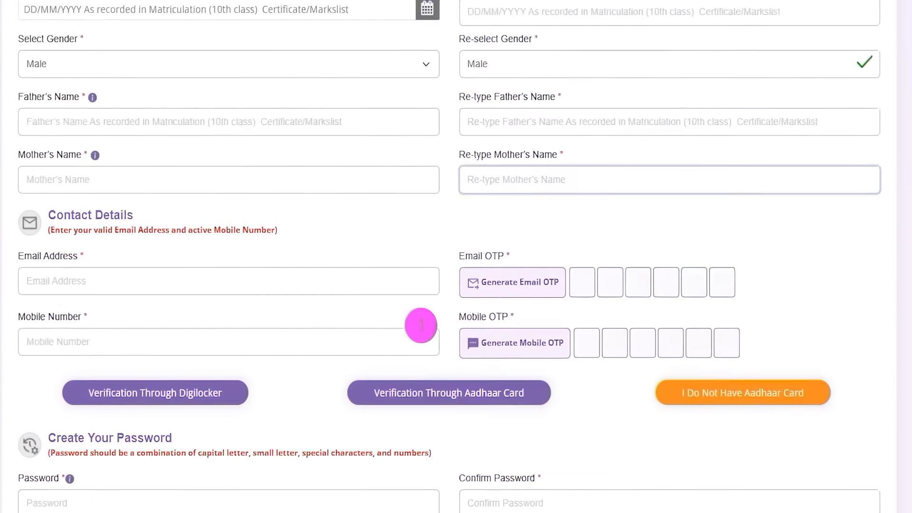
{"action": "scroll", "coordinate": [428, 284], "scroll_direction": "up", "scroll_amount": 1}
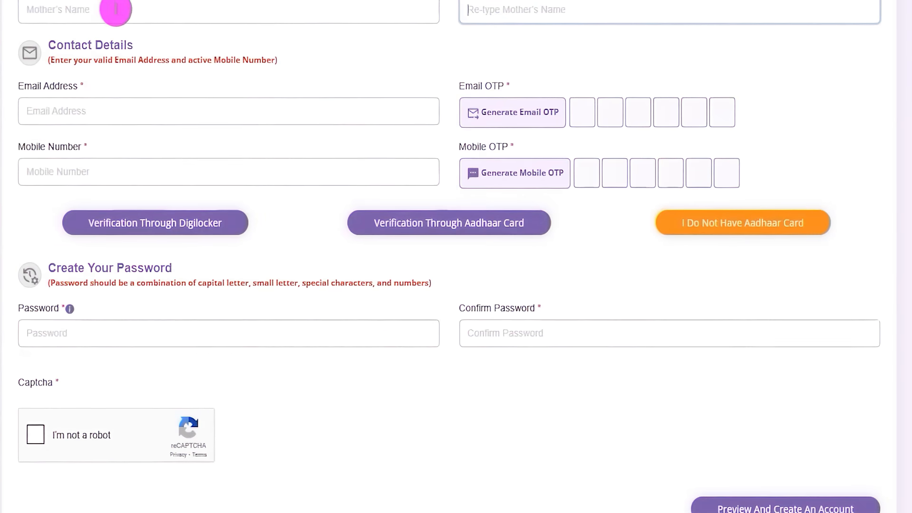
{"action": "left_click_drag", "start_coordinate": [56, 45], "coordinate": [120, 45]}
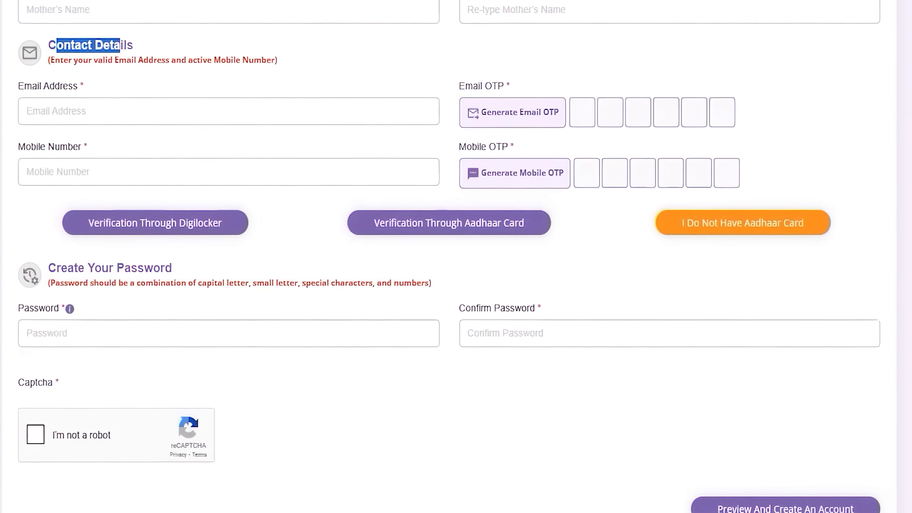
{"action": "left_click_drag", "start_coordinate": [196, 112], "coordinate": [239, 89]}
{"action": "left_click_drag", "start_coordinate": [193, 171], "coordinate": [247, 143]}
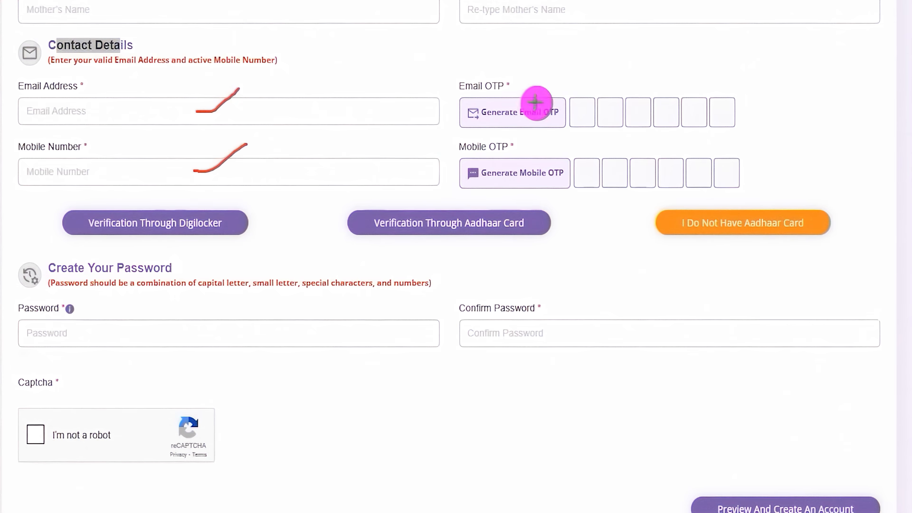
{"action": "left_click_drag", "start_coordinate": [536, 102], "coordinate": [570, 77]}
{"action": "left_click_drag", "start_coordinate": [548, 163], "coordinate": [573, 145]}
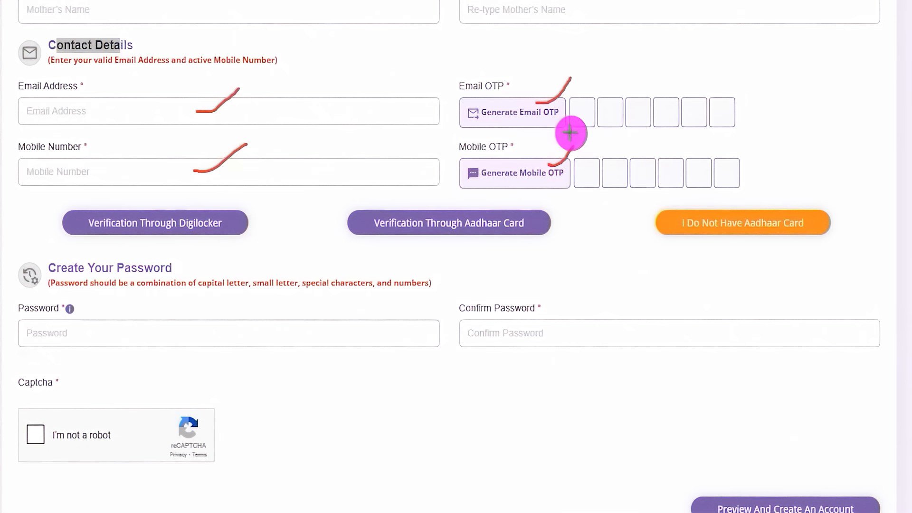
{"action": "left_click_drag", "start_coordinate": [584, 117], "coordinate": [739, 115]}
{"action": "left_click_drag", "start_coordinate": [610, 171], "coordinate": [679, 169]}
{"action": "left_click", "coordinate": [696, 169]}
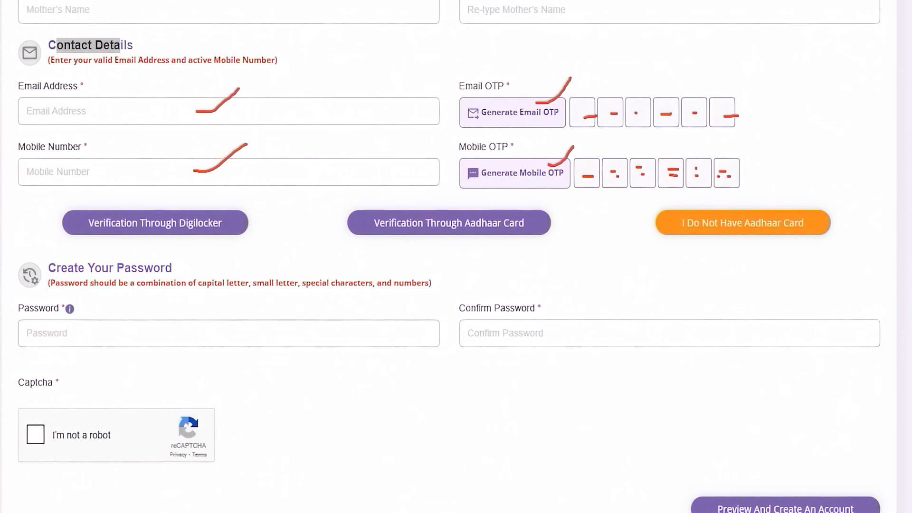
{"action": "key", "text": "Escape"}
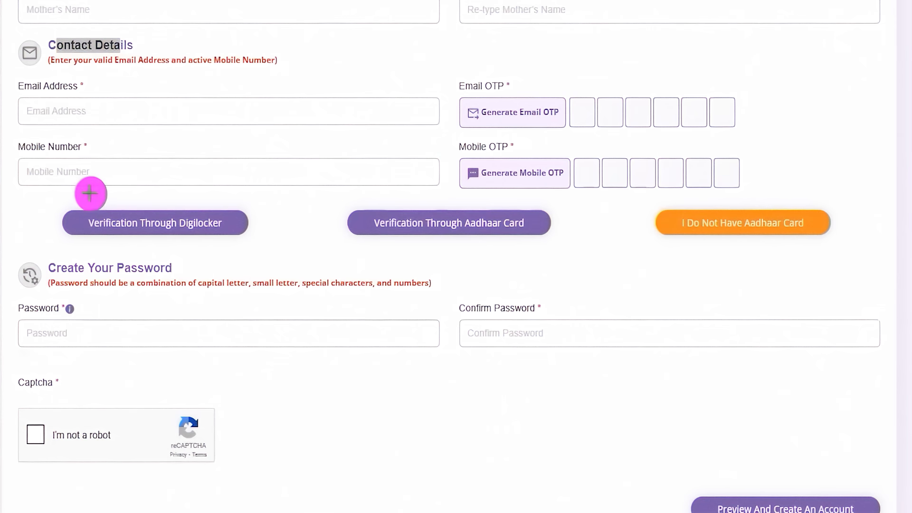
Outline the Digilocker, Aadhaar Card and no-Aadhaar verification options for review, and clear the outlines
{"action": "mouse_move", "coordinate": [45, 193]}
{"action": "left_mouse_down"}
{"action": "mouse_move", "coordinate": [236, 228]}
{"action": "mouse_move", "coordinate": [271, 247]}
{"action": "left_mouse_up"}
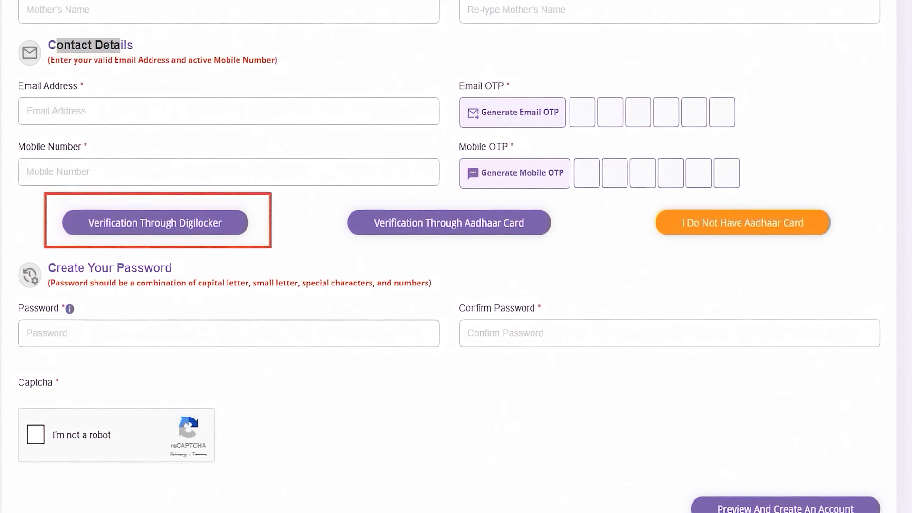
{"action": "mouse_move", "coordinate": [322, 192]}
{"action": "left_mouse_down"}
{"action": "mouse_move", "coordinate": [503, 228]}
{"action": "mouse_move", "coordinate": [567, 252]}
{"action": "left_mouse_up"}
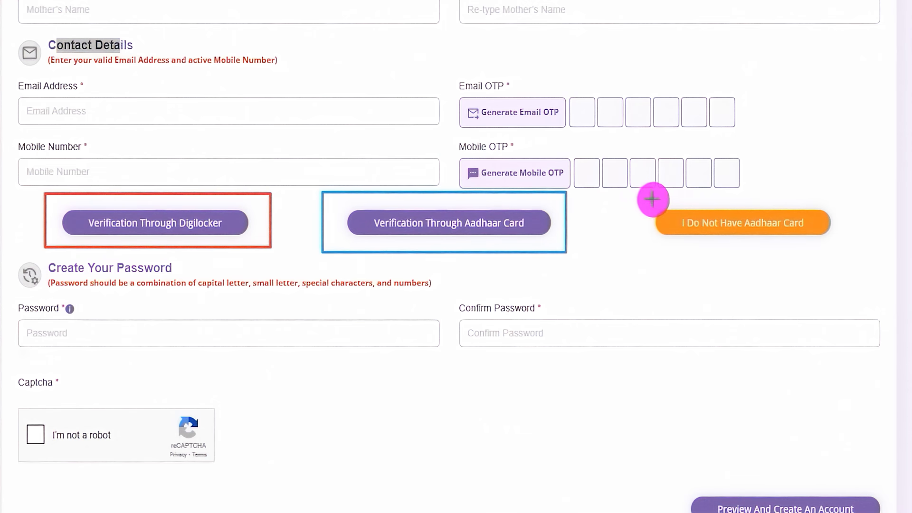
{"action": "mouse_move", "coordinate": [668, 200]}
{"action": "left_mouse_down"}
{"action": "mouse_move", "coordinate": [779, 244]}
{"action": "mouse_move", "coordinate": [850, 251]}
{"action": "left_mouse_up"}
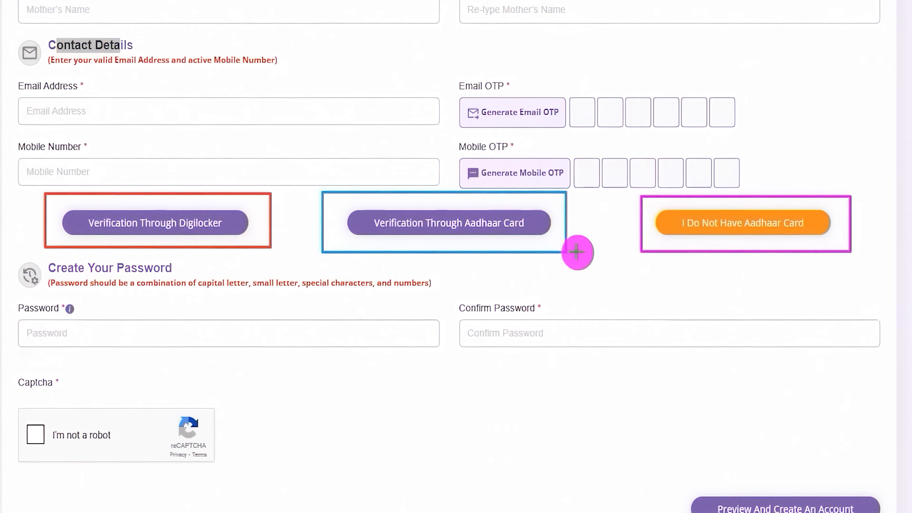
{"action": "key", "text": "Escape"}
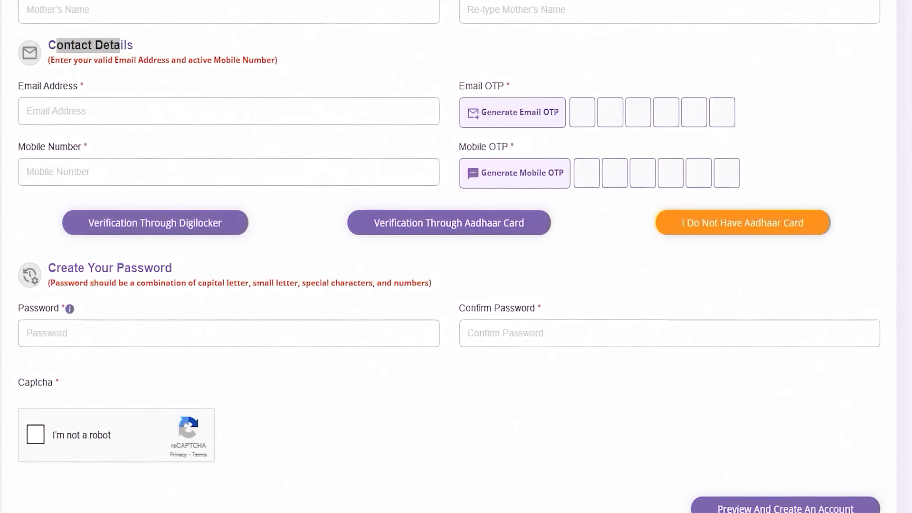
Choose verification through Digilocker, confirm having completed 18 years of age in the consent notice, and proceed with verification
{"action": "left_click_drag", "start_coordinate": [327, 267], "coordinate": [248, 234]}
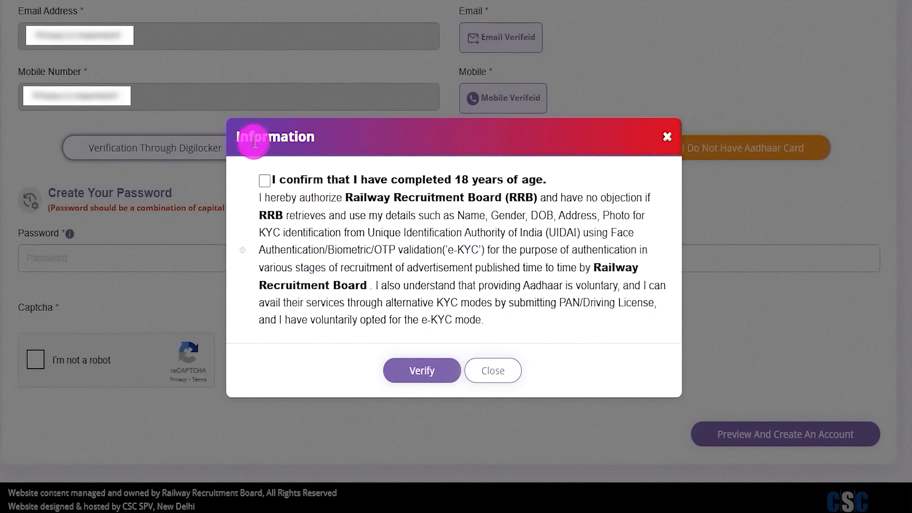
{"action": "left_click", "coordinate": [263, 180]}
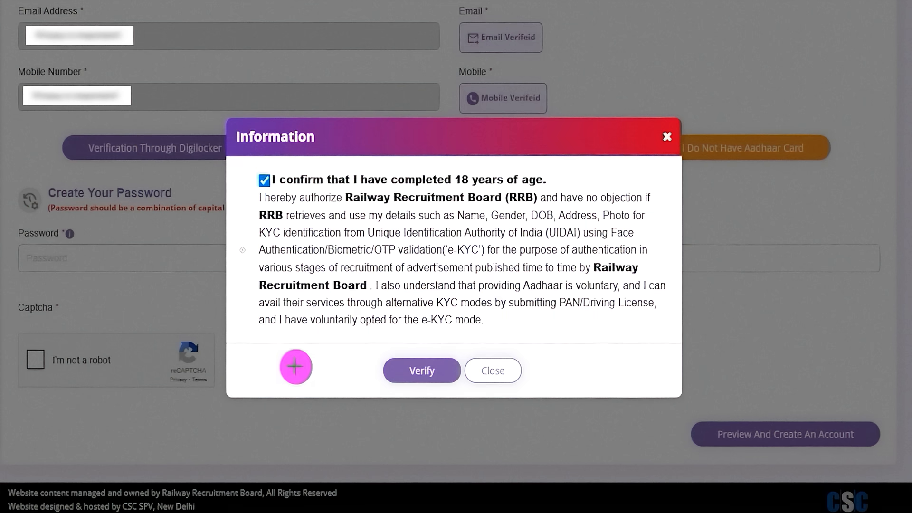
{"action": "left_click_drag", "start_coordinate": [262, 369], "coordinate": [368, 370]}
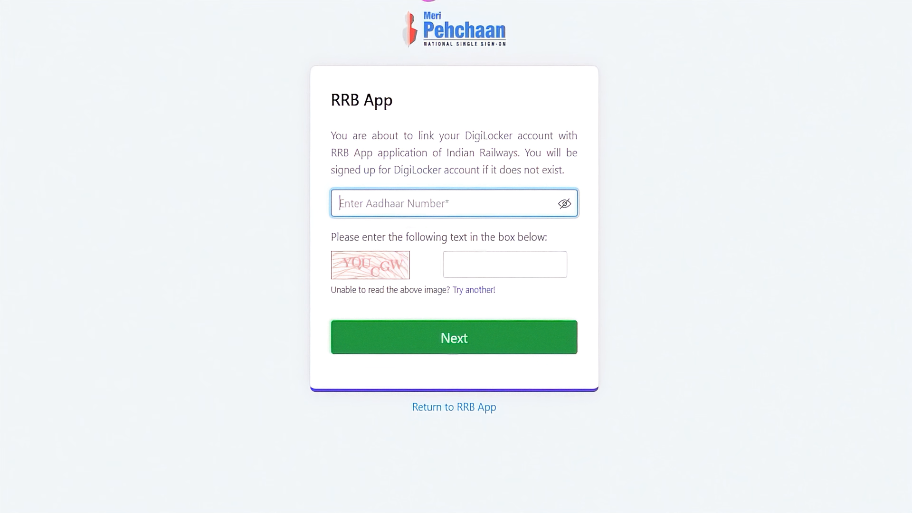
Review the Aadhaar number, captcha and mobile OTP fields used to link DigiLocker with the RRB App
{"action": "left_click_drag", "start_coordinate": [477, 203], "coordinate": [517, 166]}
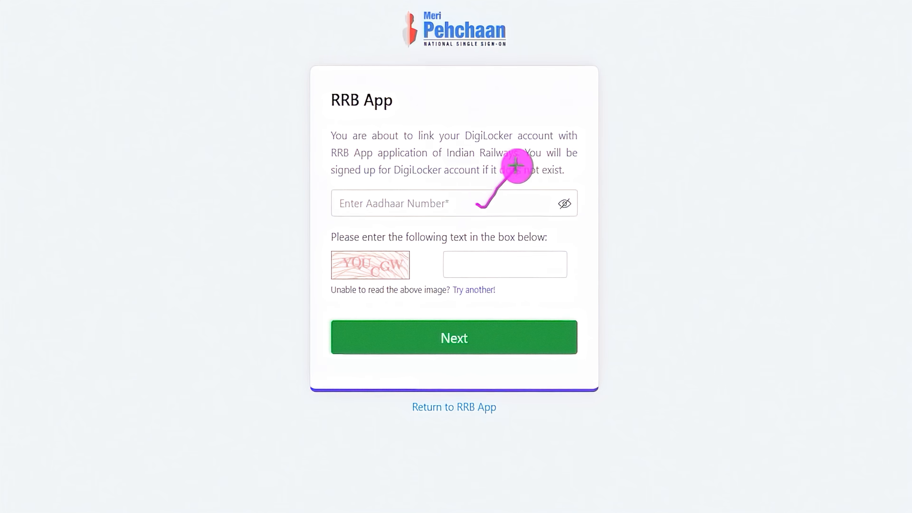
{"action": "left_click_drag", "start_coordinate": [404, 271], "coordinate": [436, 248]}
{"action": "left_click_drag", "start_coordinate": [531, 265], "coordinate": [574, 239]}
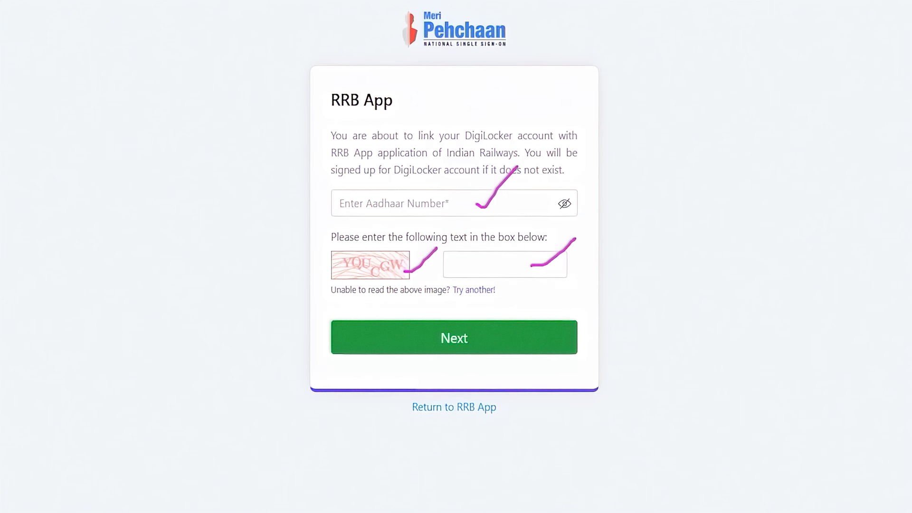
{"action": "left_click_drag", "start_coordinate": [789, 323], "coordinate": [563, 338]}
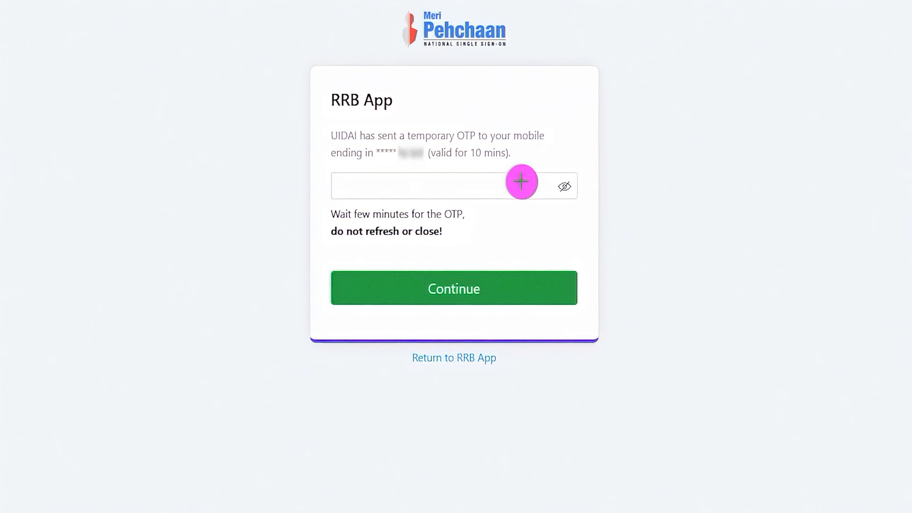
{"action": "left_click_drag", "start_coordinate": [515, 185], "coordinate": [552, 148]}
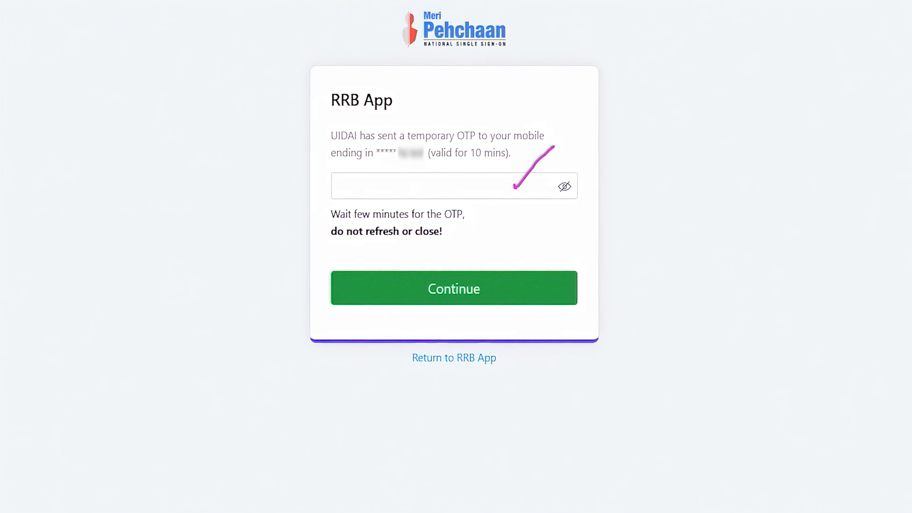
{"action": "left_click_drag", "start_coordinate": [789, 264], "coordinate": [554, 290]}
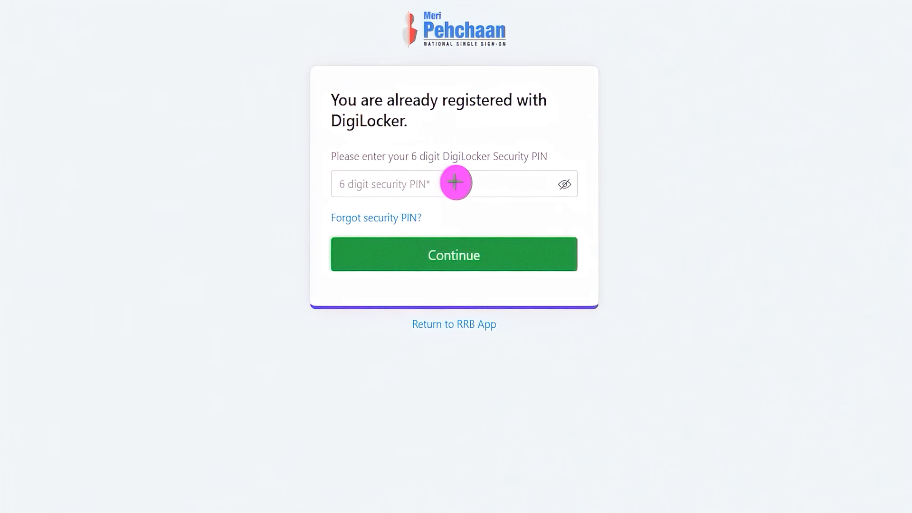
Review the 6 digit DigiLocker security PIN field and the forgotten PIN recovery option
{"action": "left_click_drag", "start_coordinate": [464, 185], "coordinate": [503, 157]}
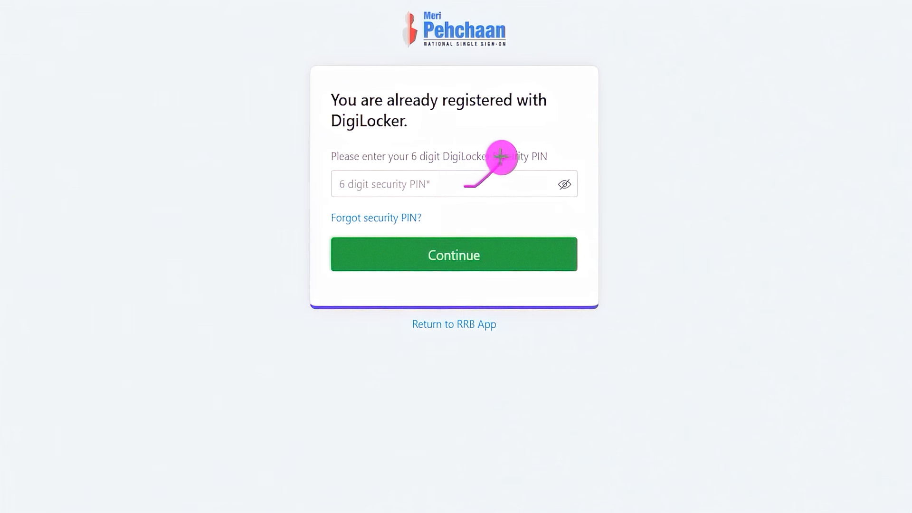
{"action": "mouse_move", "coordinate": [434, 204]}
{"action": "left_mouse_down"}
{"action": "mouse_move", "coordinate": [342, 205]}
{"action": "mouse_move", "coordinate": [320, 214]}
{"action": "mouse_move", "coordinate": [349, 230]}
{"action": "mouse_move", "coordinate": [419, 230]}
{"action": "mouse_move", "coordinate": [437, 222]}
{"action": "mouse_move", "coordinate": [436, 209]}
{"action": "left_mouse_up"}
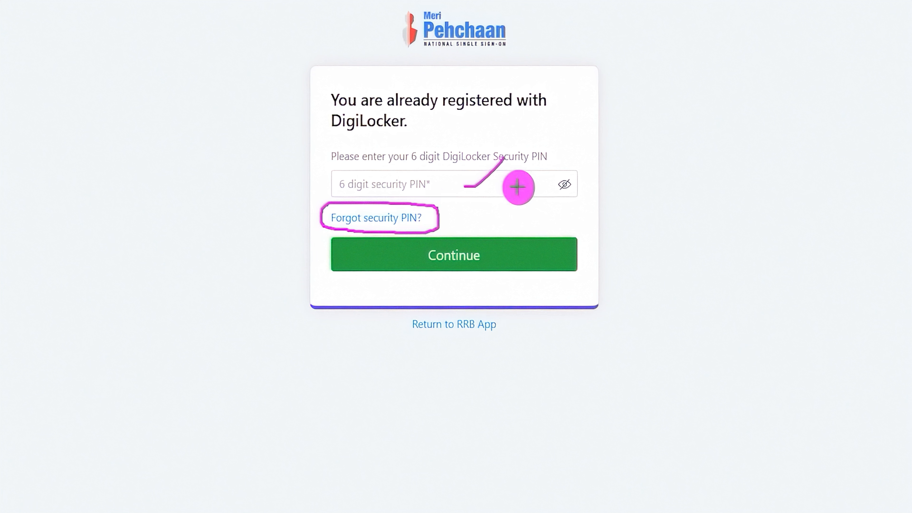
{"action": "left_click_drag", "start_coordinate": [518, 185], "coordinate": [540, 164]}
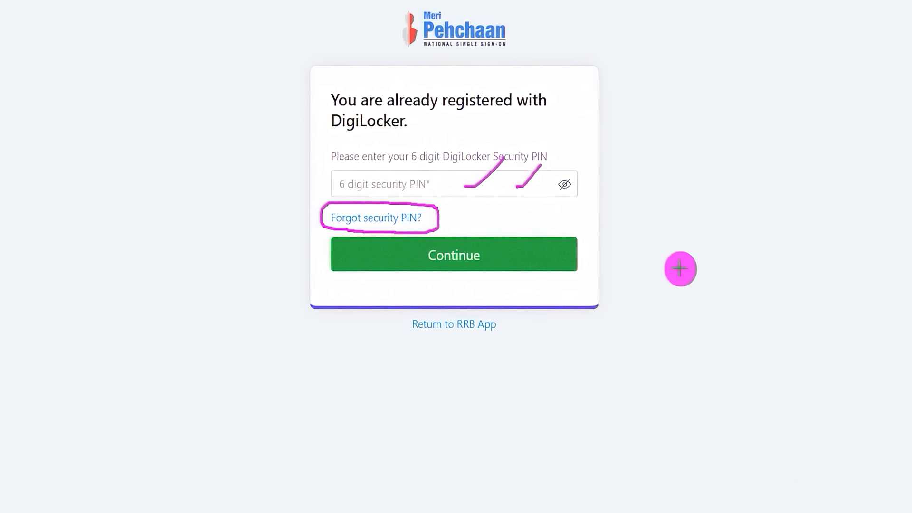
{"action": "left_click_drag", "start_coordinate": [773, 260], "coordinate": [563, 255]}
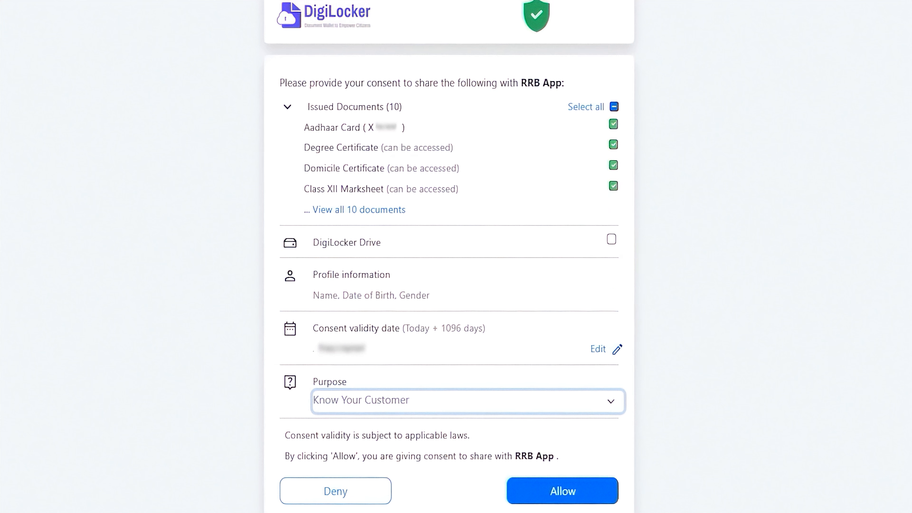
Review the DigiLocker consent for sharing documents with the RRB App and the Aadhaar details returned to the account form
{"action": "left_click", "coordinate": [776, 342]}
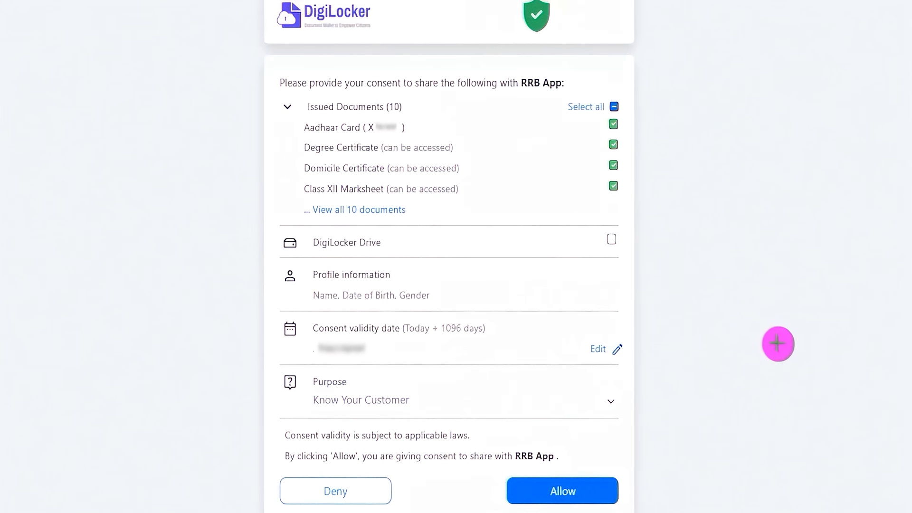
{"action": "left_click_drag", "start_coordinate": [778, 342], "coordinate": [629, 467]}
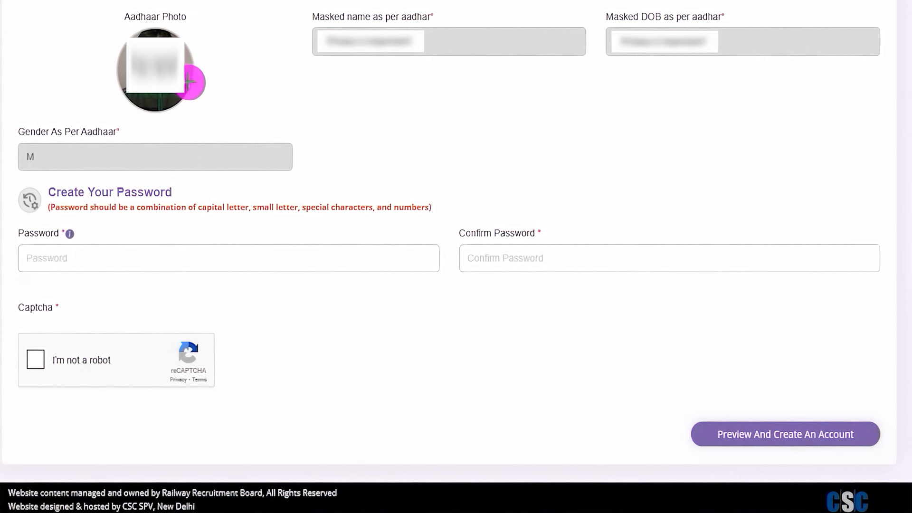
{"action": "scroll", "coordinate": [392, 78], "scroll_direction": "up", "scroll_amount": 3}
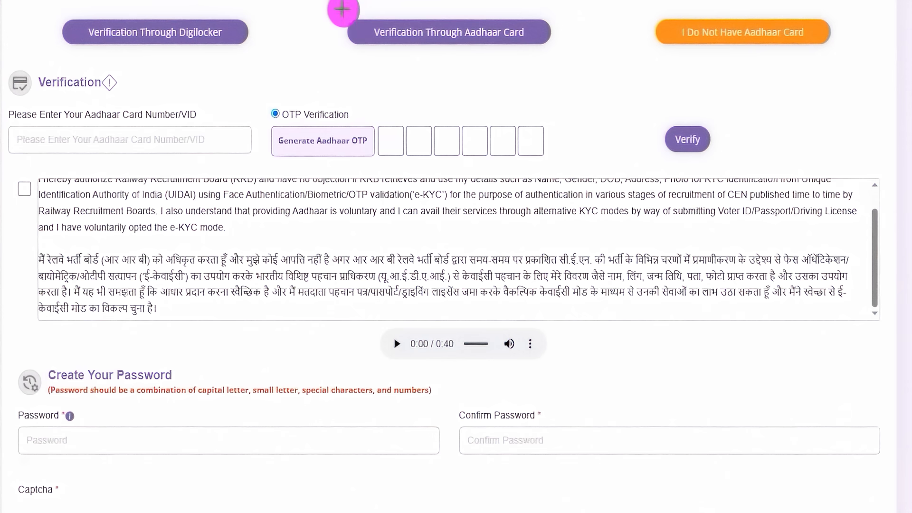
Choose verification through Aadhaar Card and review the Aadhaar number, OTP generation, 6 digit OTP and Verify fields
{"action": "mouse_move", "coordinate": [333, 5]}
{"action": "left_mouse_down"}
{"action": "mouse_move", "coordinate": [471, 24]}
{"action": "mouse_move", "coordinate": [549, 49]}
{"action": "left_mouse_up"}
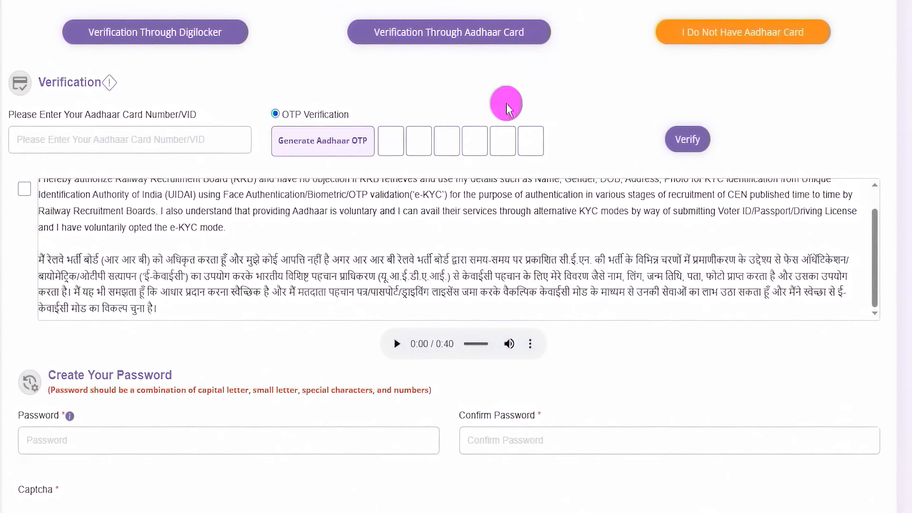
{"action": "left_click", "coordinate": [432, 34]}
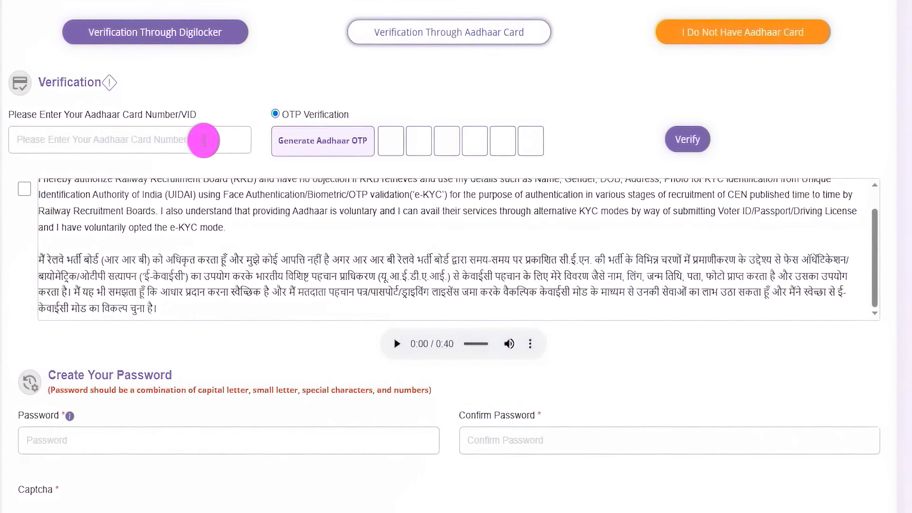
{"action": "left_click_drag", "start_coordinate": [199, 139], "coordinate": [245, 97]}
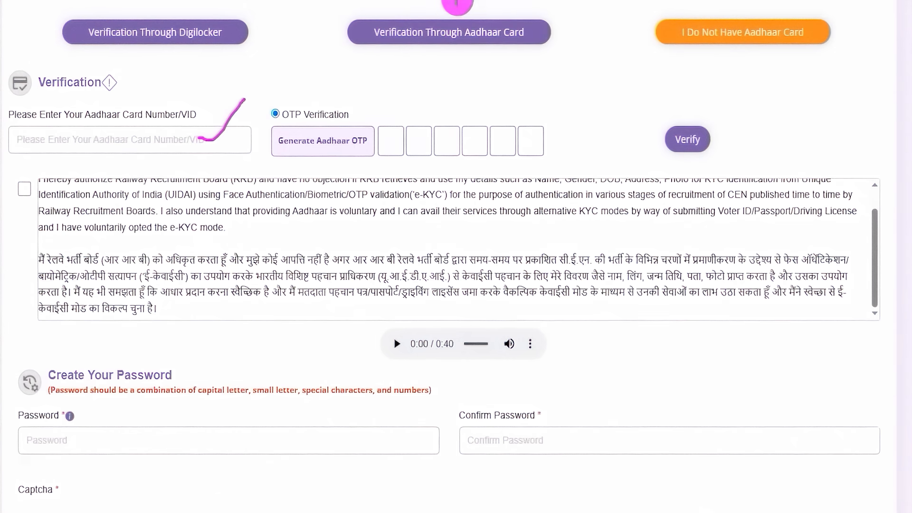
{"action": "left_click_drag", "start_coordinate": [361, 134], "coordinate": [380, 112]}
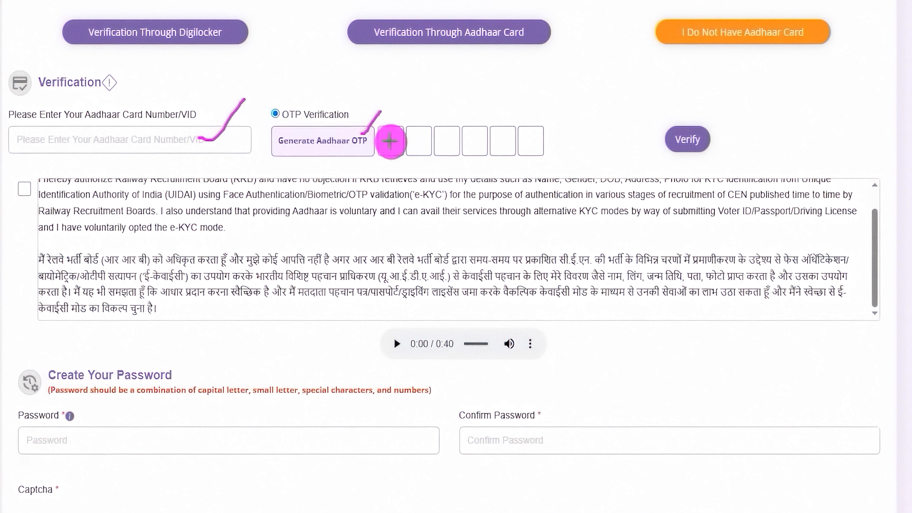
{"action": "left_click_drag", "start_coordinate": [388, 142], "coordinate": [538, 143]}
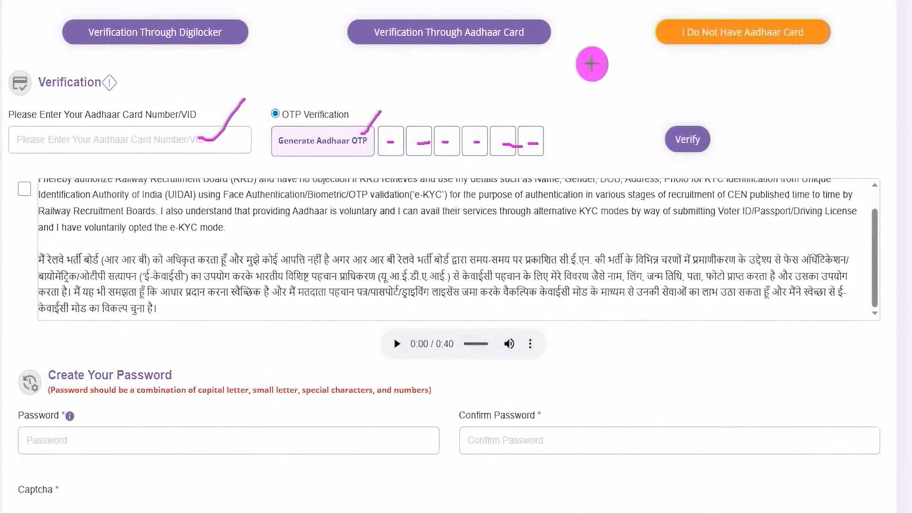
{"action": "left_click_drag", "start_coordinate": [852, 117], "coordinate": [718, 138]}
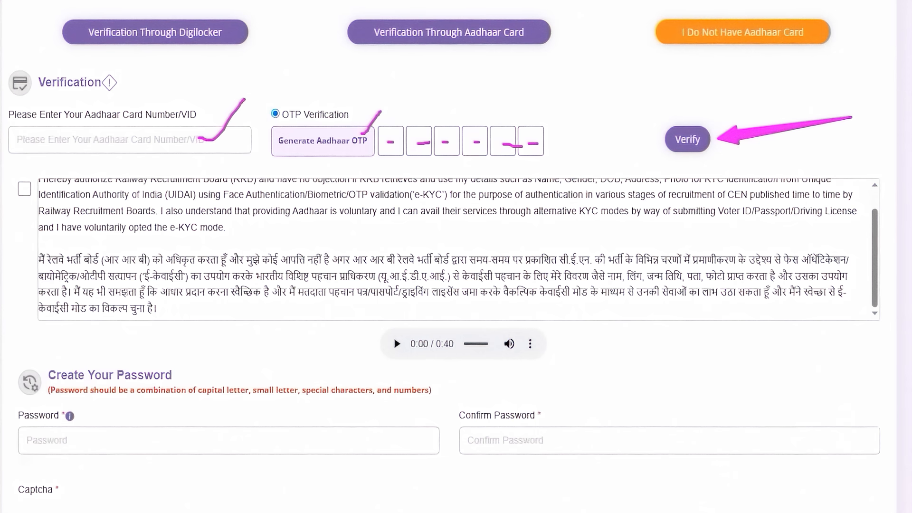
{"action": "left_click_drag", "start_coordinate": [592, 109], "coordinate": [517, 47]}
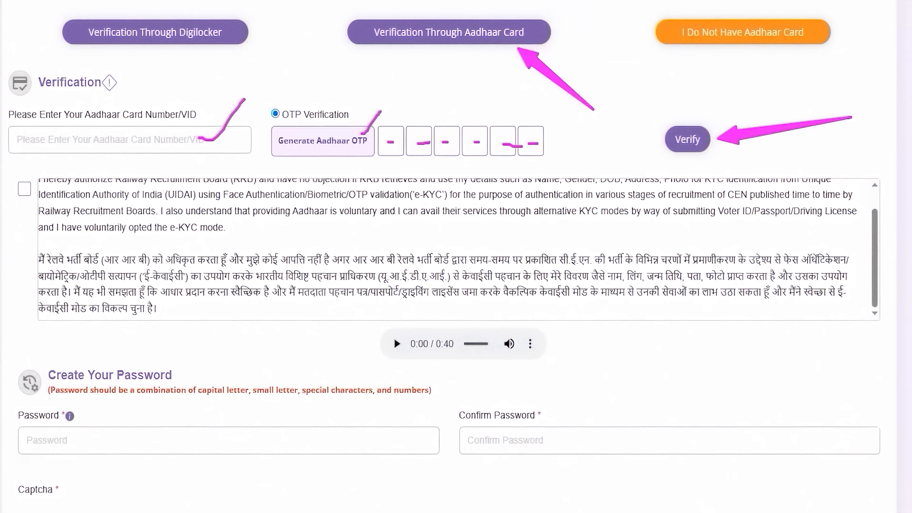
{"action": "key", "text": "Escape"}
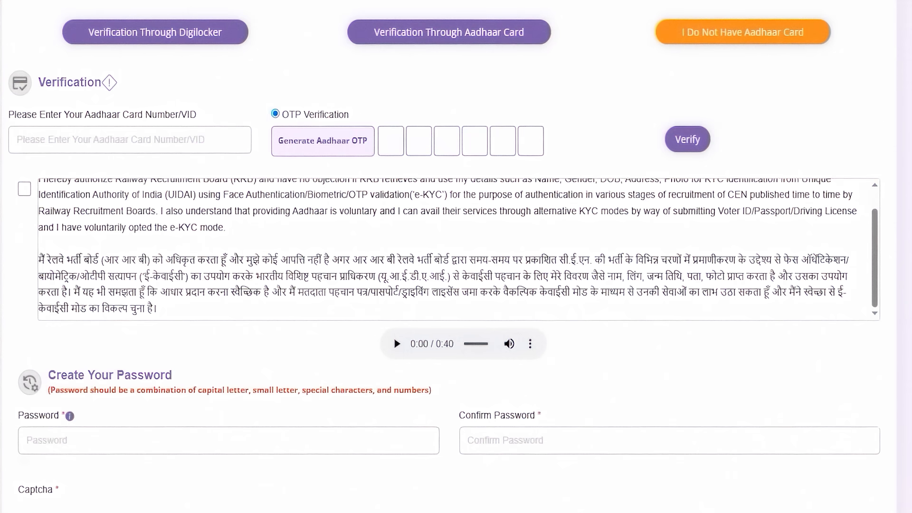
Choose the no Aadhaar card option, confirm it, accept the consent declaration and select PAN as the proof of ID
{"action": "left_click_drag", "start_coordinate": [643, 3], "coordinate": [839, 60]}
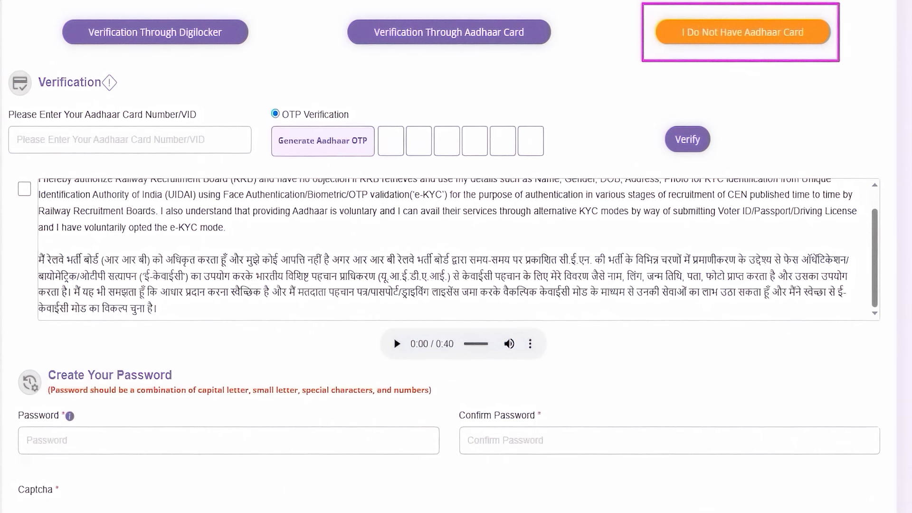
{"action": "key", "text": "Escape"}
{"action": "left_click", "coordinate": [673, 30]}
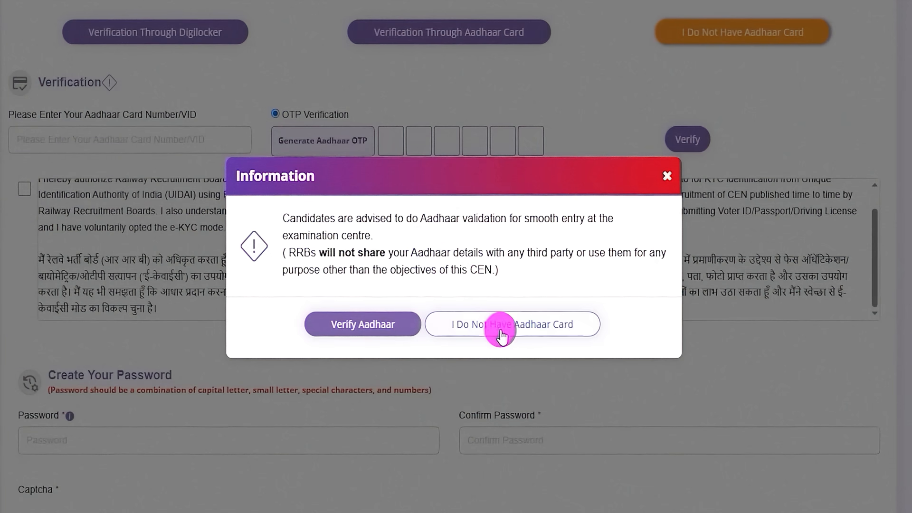
{"action": "left_click", "coordinate": [522, 328]}
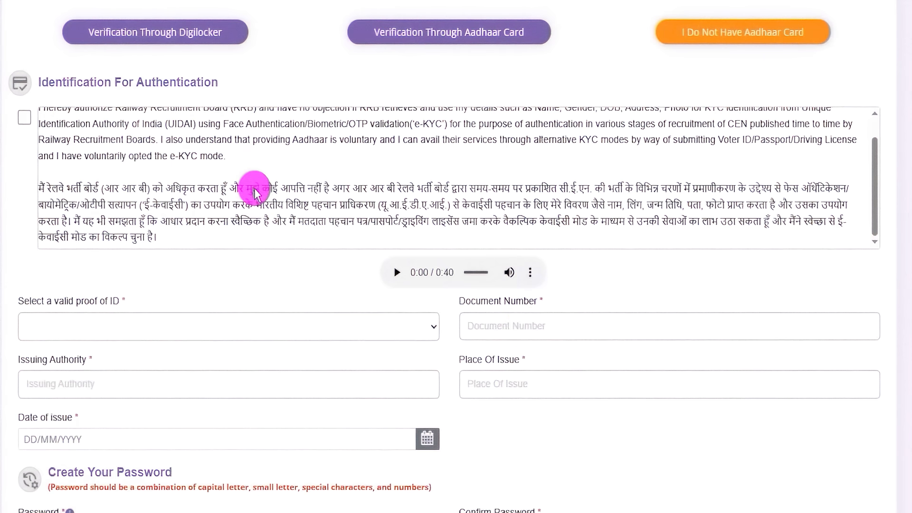
{"action": "left_click", "coordinate": [24, 117]}
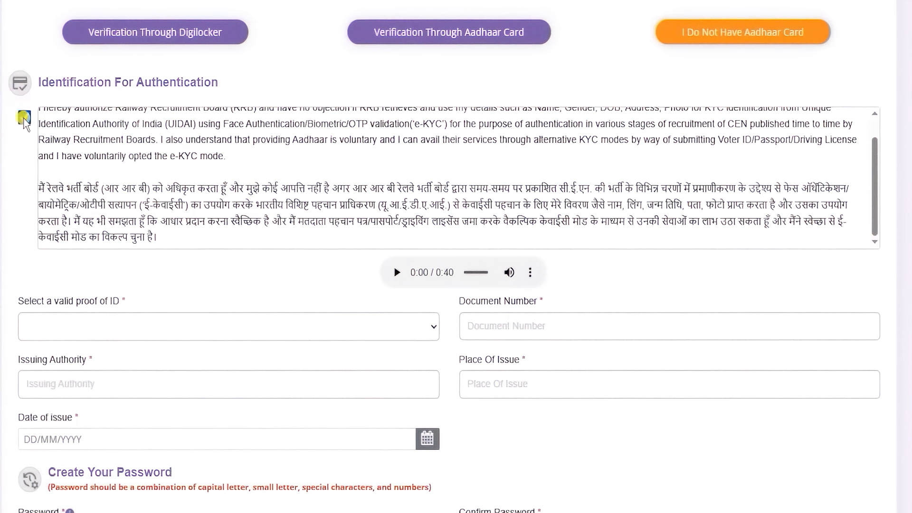
{"action": "left_click", "coordinate": [146, 329]}
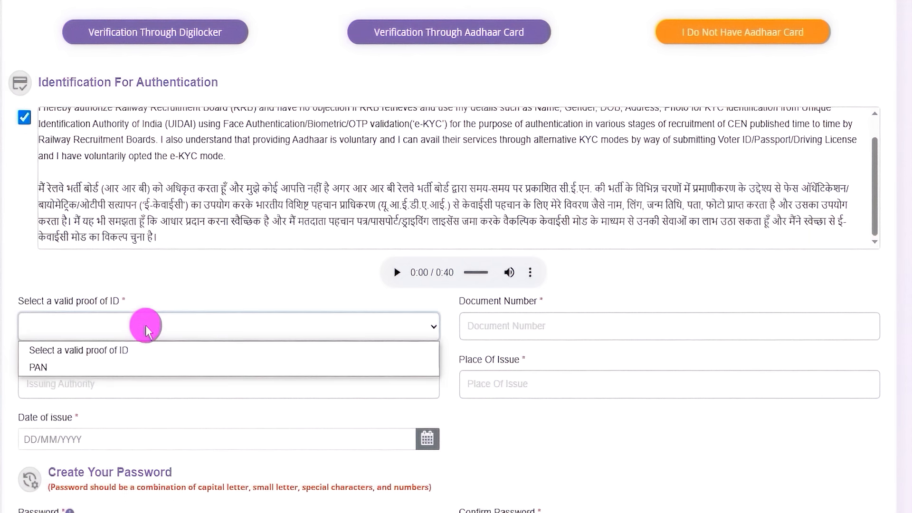
{"action": "left_click", "coordinate": [66, 368]}
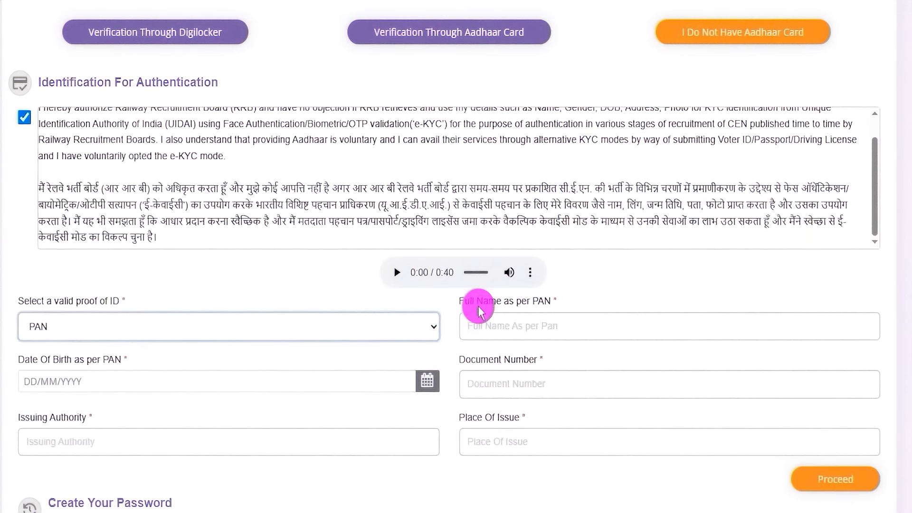
Review the PAN identification fields for full name, date of birth, document number, issuing authority and place of issue, and the Proceed option
{"action": "left_click_drag", "start_coordinate": [478, 302], "coordinate": [521, 318]}
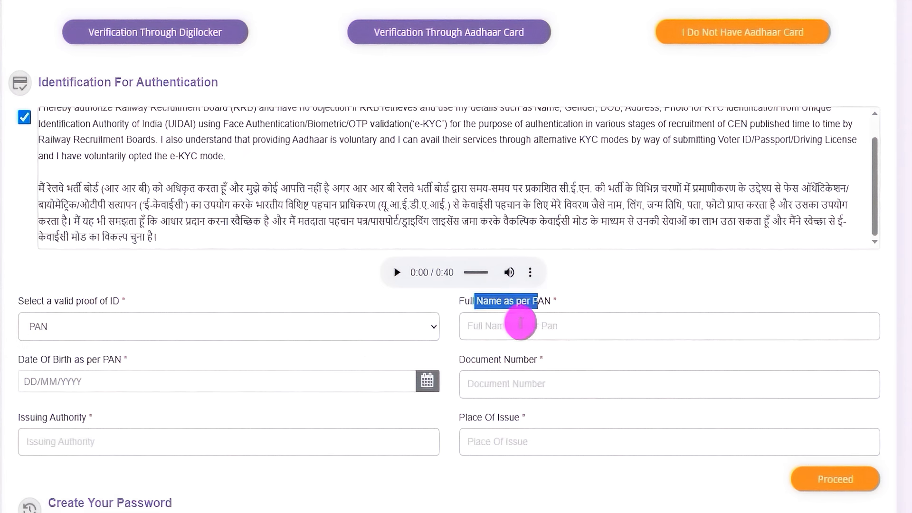
{"action": "left_click", "coordinate": [519, 325]}
{"action": "left_click_drag", "start_coordinate": [32, 359], "coordinate": [106, 364]}
{"action": "left_click", "coordinate": [323, 380]}
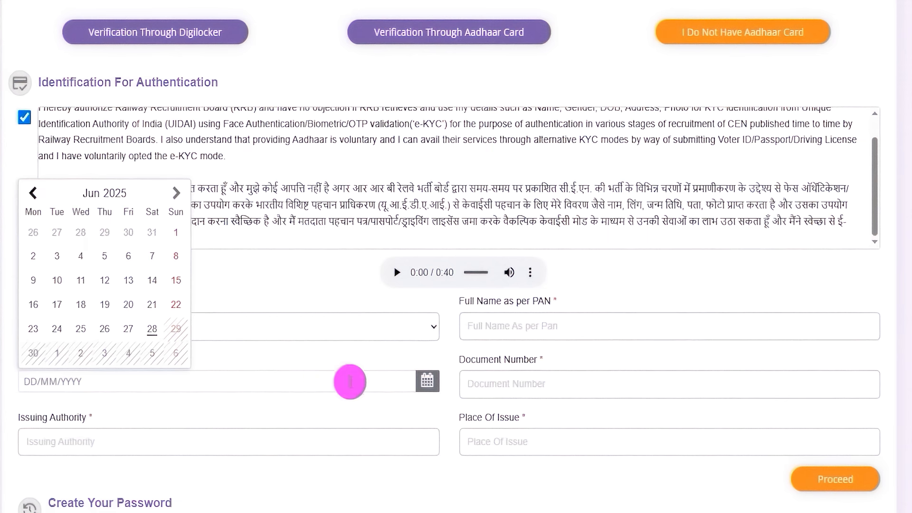
{"action": "left_click", "coordinate": [518, 382]}
{"action": "left_click_drag", "start_coordinate": [490, 360], "coordinate": [530, 370]}
{"action": "left_click", "coordinate": [78, 440]}
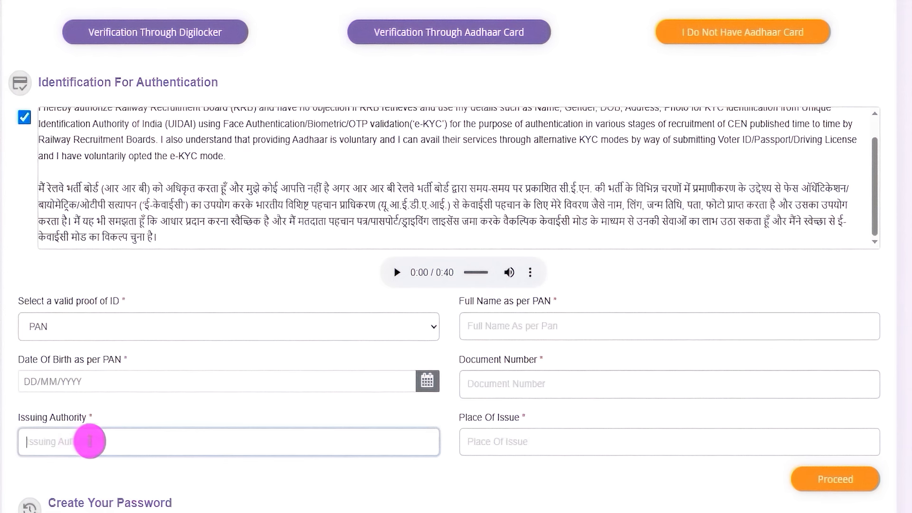
{"action": "left_click", "coordinate": [546, 435]}
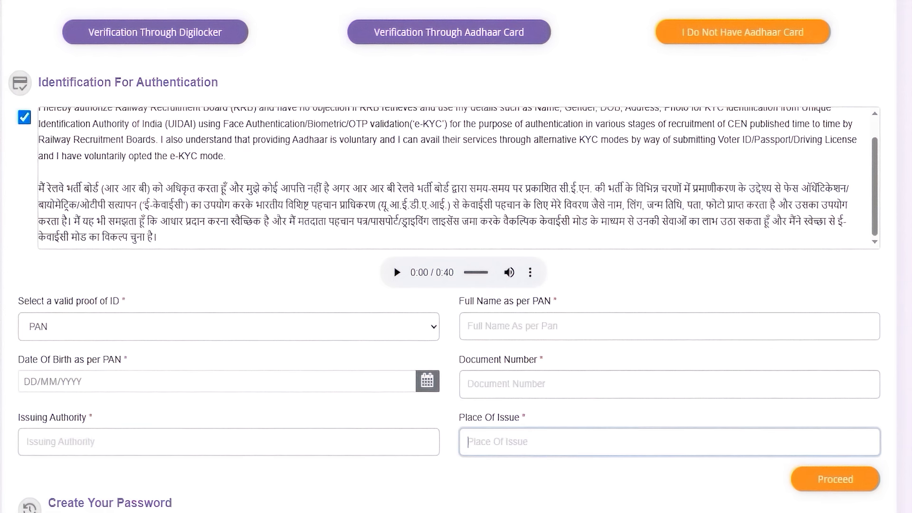
{"action": "left_click_drag", "start_coordinate": [594, 479], "coordinate": [777, 478]}
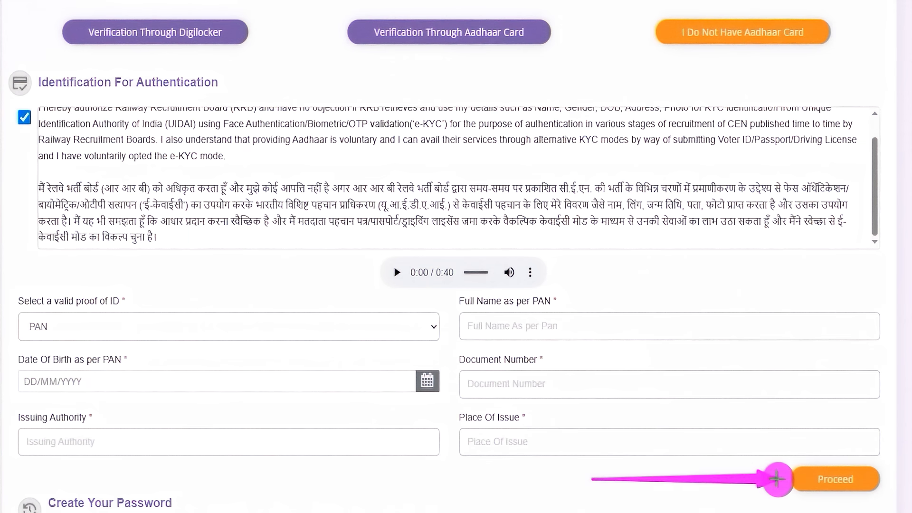
{"action": "left_click_drag", "start_coordinate": [777, 478], "coordinate": [777, 479]}
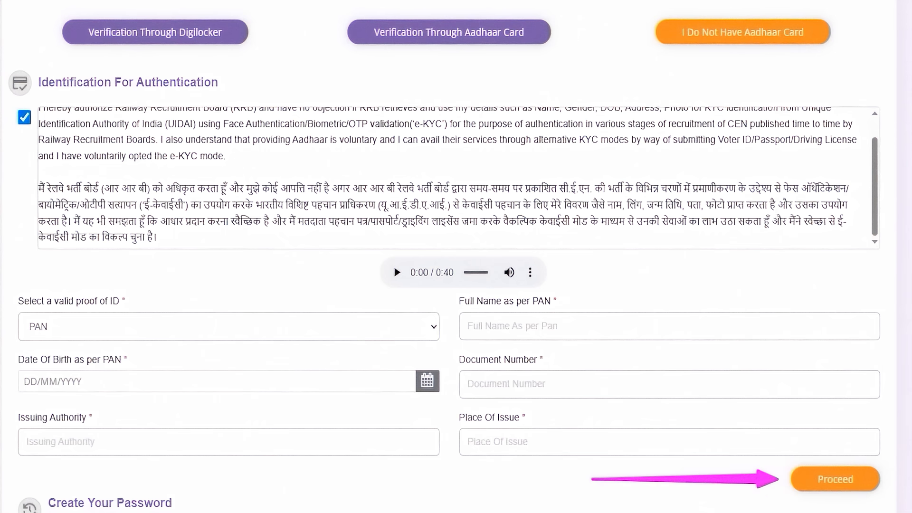
Review the three identity verification options: Digilocker, Aadhaar Card and no Aadhaar card
{"action": "left_click_drag", "start_coordinate": [631, 1], "coordinate": [840, 57]}
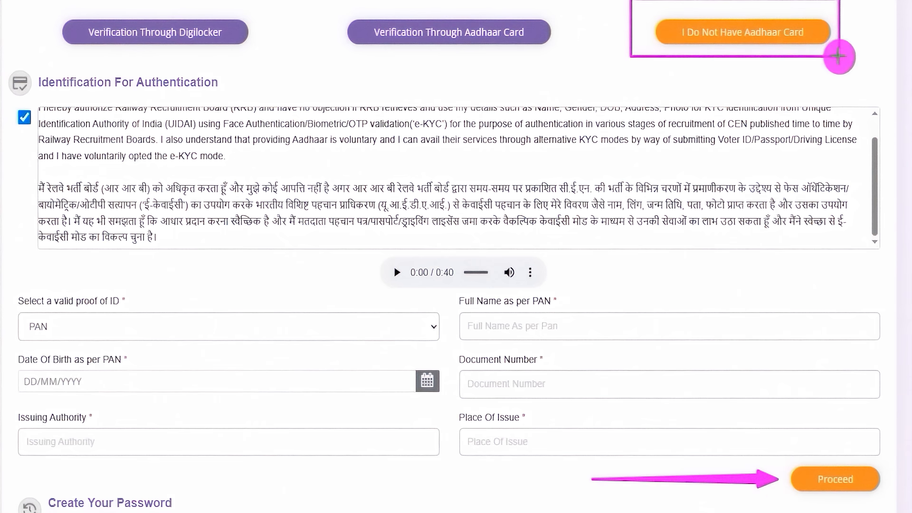
{"action": "mouse_move", "coordinate": [314, 4]}
{"action": "left_mouse_down"}
{"action": "mouse_move", "coordinate": [519, 30]}
{"action": "mouse_move", "coordinate": [577, 57]}
{"action": "left_mouse_up"}
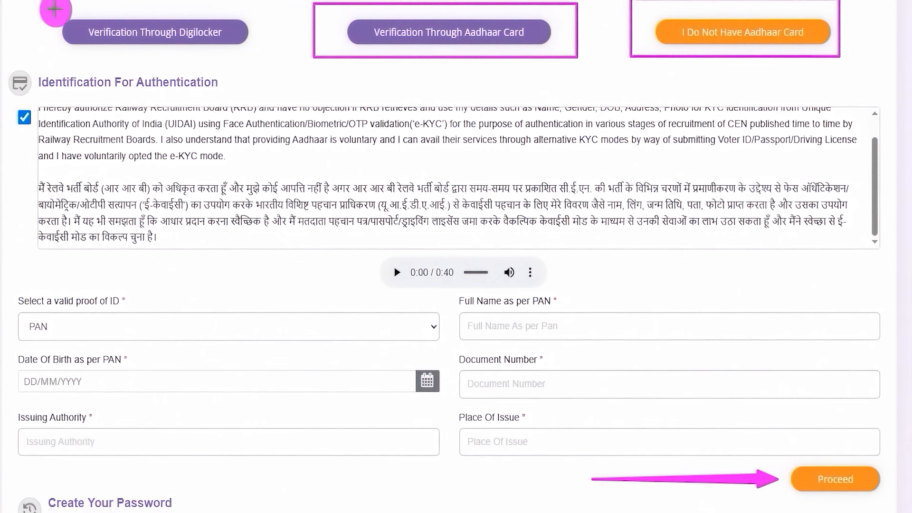
{"action": "mouse_move", "coordinate": [42, 9]}
{"action": "left_mouse_down"}
{"action": "mouse_move", "coordinate": [252, 41]}
{"action": "mouse_move", "coordinate": [265, 55]}
{"action": "left_mouse_up"}
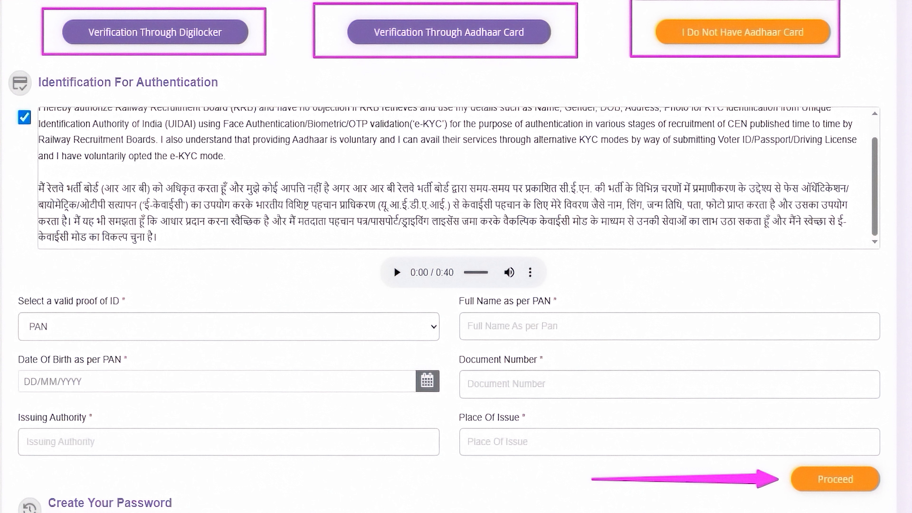
{"action": "left_click_drag", "start_coordinate": [585, 163], "coordinate": [512, 59]}
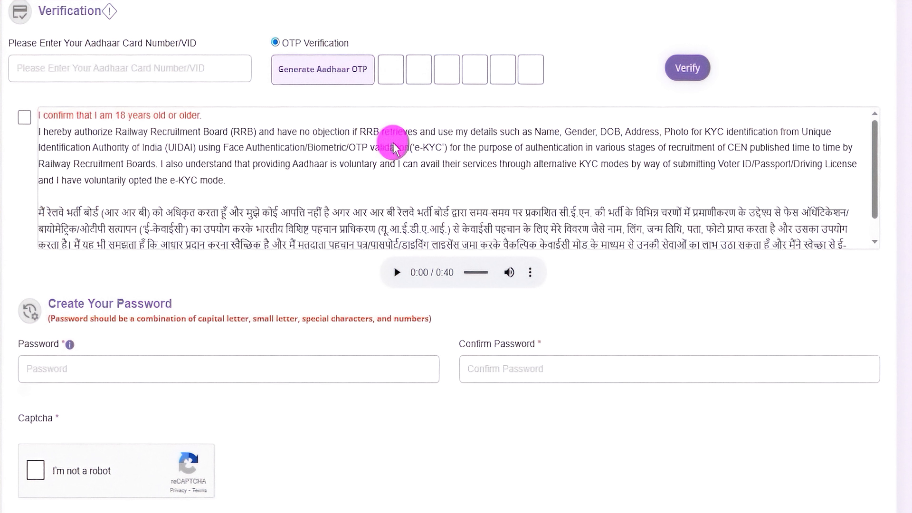
Accept the consent confirming an age of 18 years or older, and go to the Password field under Create Your Password
{"action": "left_click", "coordinate": [24, 117]}
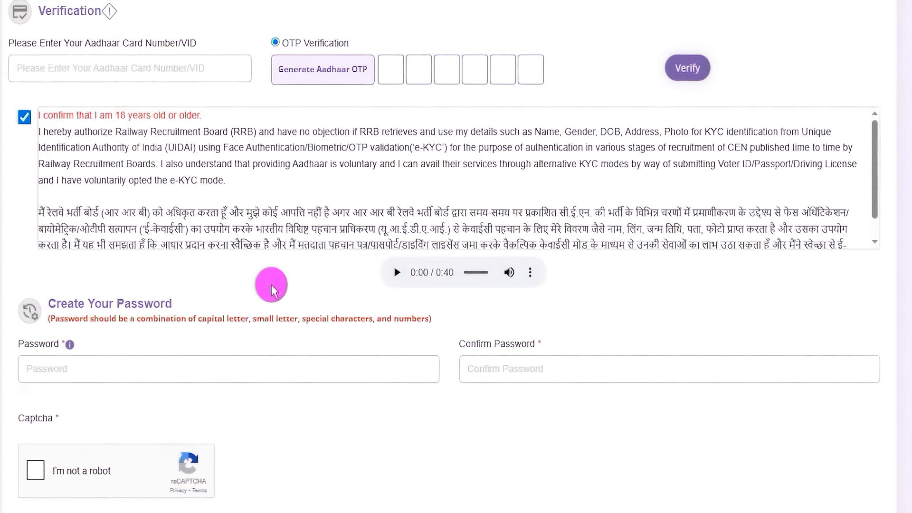
{"action": "scroll", "coordinate": [269, 286], "scroll_direction": "down", "scroll_amount": 3}
{"action": "left_click_drag", "start_coordinate": [44, 195], "coordinate": [160, 193]}
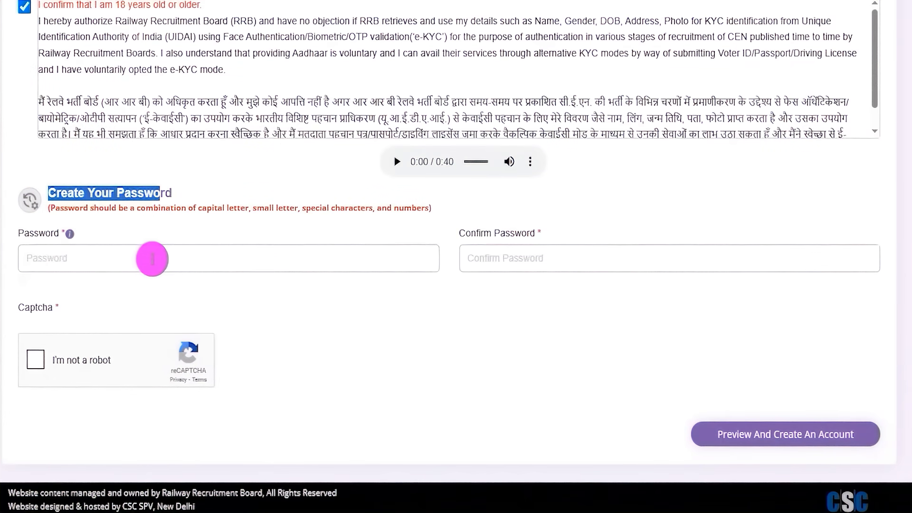
{"action": "left_click", "coordinate": [150, 258]}
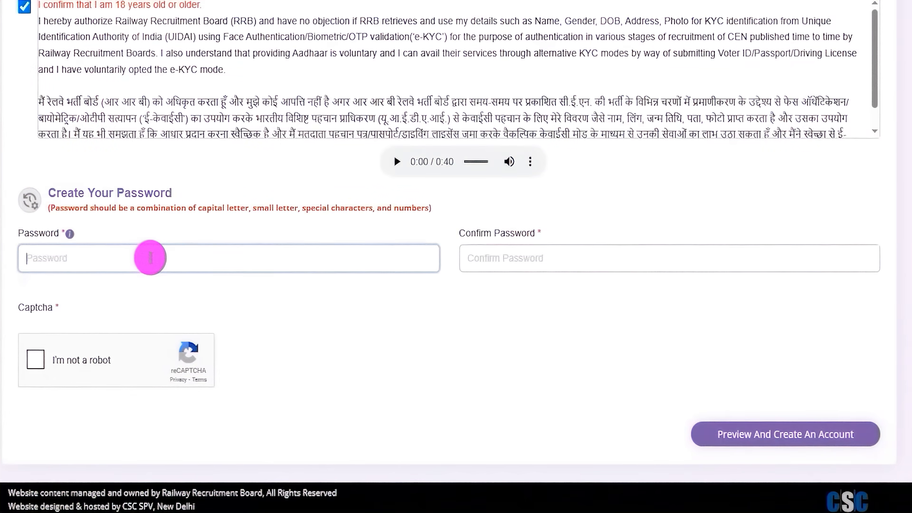
Switch to Notepad, write a sample password combining capital and small letters, a special character and numbers, and highlight it
{"action": "key", "text": "alt+Tab"}
{"action": "left_click", "coordinate": [336, 334]}
{"action": "left_click_drag", "start_coordinate": [338, 332], "coordinate": [536, 337]}
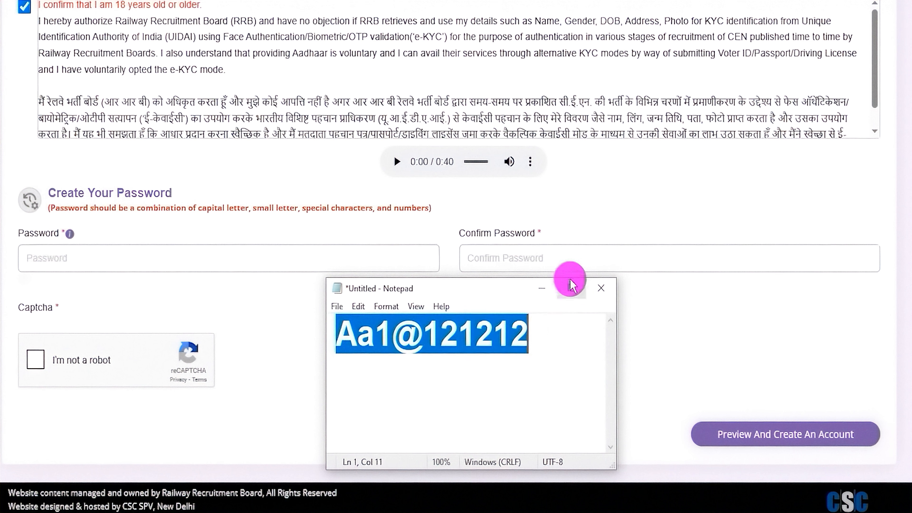
Return to the account form, review the Confirm Password field and complete the "I'm not a robot" captcha before Preview And Create An Account
{"action": "left_click", "coordinate": [509, 257]}
{"action": "left_click_drag", "start_coordinate": [466, 234], "coordinate": [533, 234]}
{"action": "left_click", "coordinate": [501, 258]}
{"action": "left_click", "coordinate": [36, 363]}
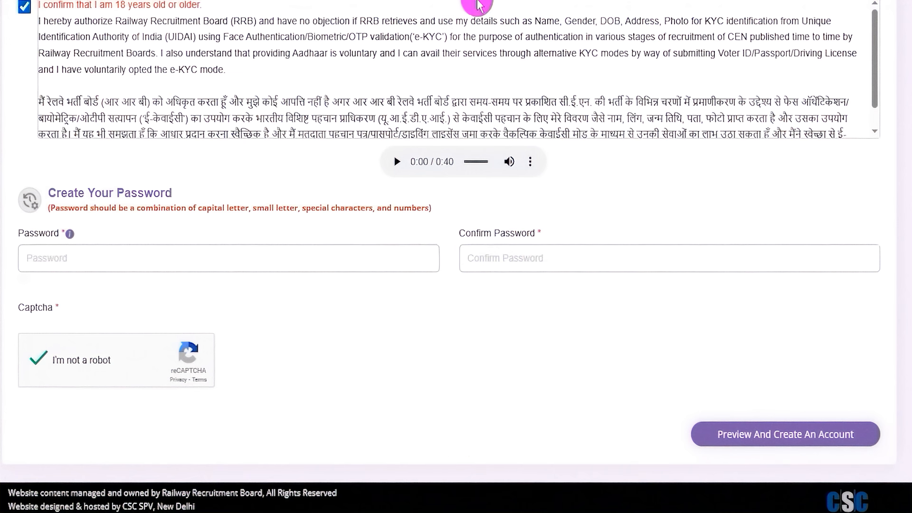
{"action": "left_click_drag", "start_coordinate": [400, 365], "coordinate": [688, 430]}
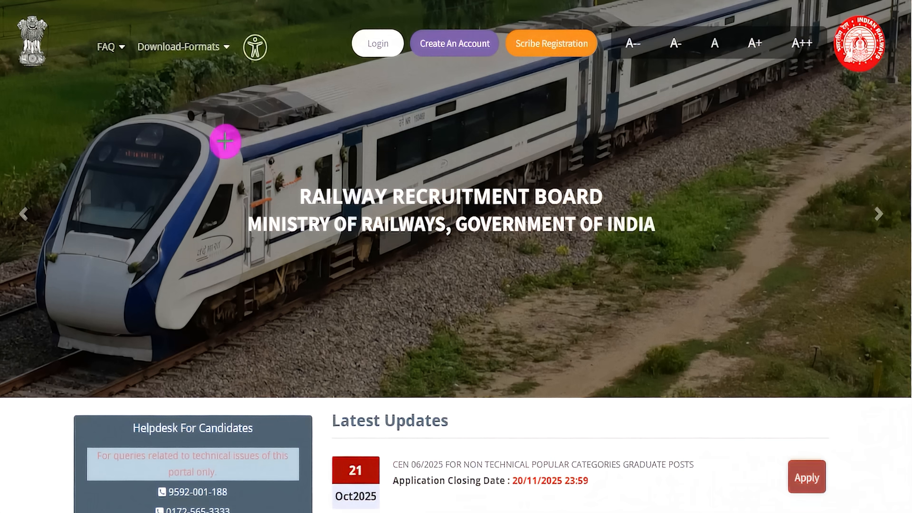
Open the login page from the RRB home page and choose to log in with the RRB account credential
{"action": "left_click_drag", "start_coordinate": [224, 141], "coordinate": [352, 61]}
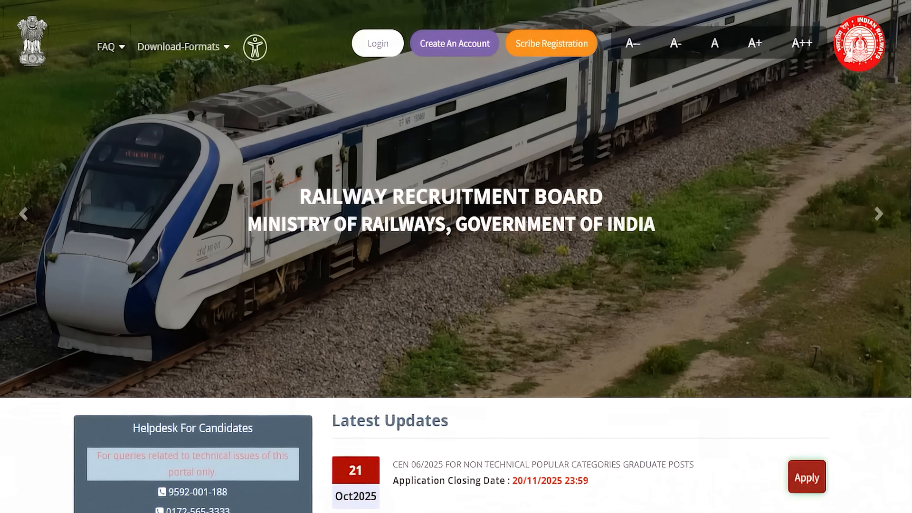
{"action": "left_click", "coordinate": [376, 43]}
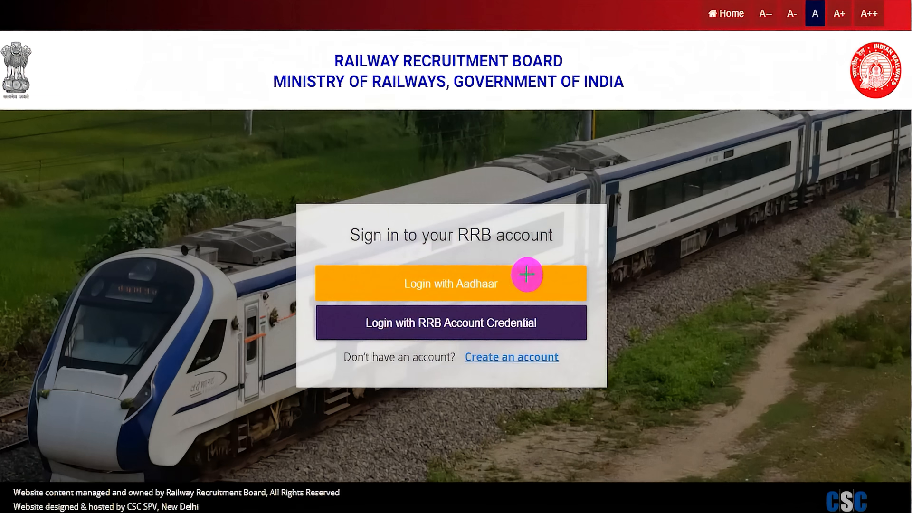
{"action": "left_click_drag", "start_coordinate": [543, 247], "coordinate": [518, 278]}
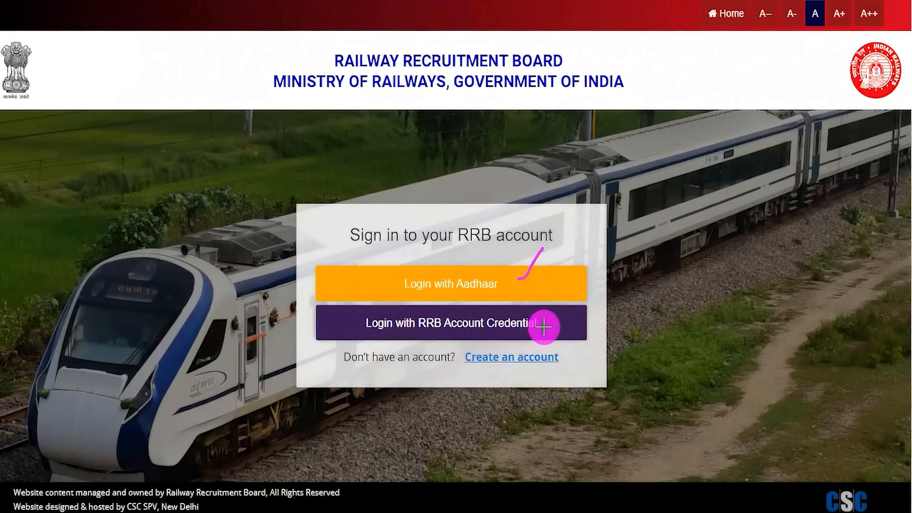
{"action": "left_click_drag", "start_coordinate": [544, 327], "coordinate": [568, 289]}
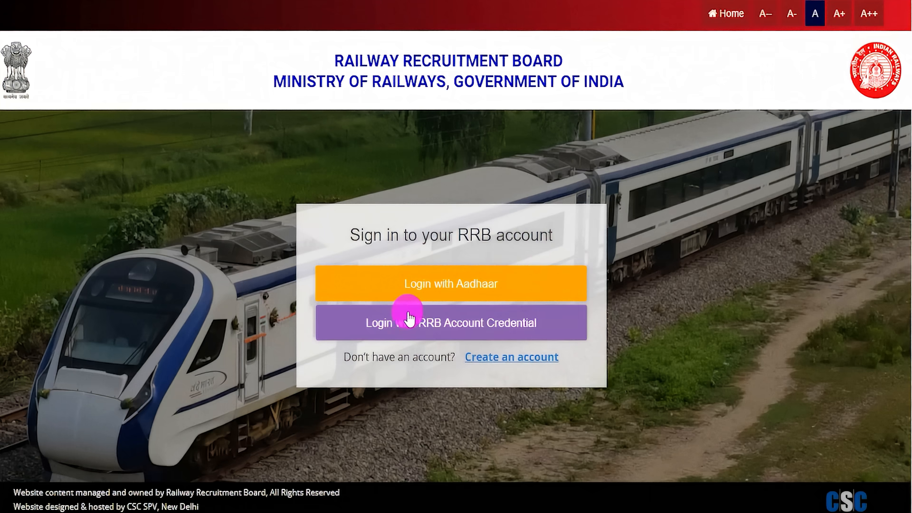
{"action": "left_click", "coordinate": [455, 327]}
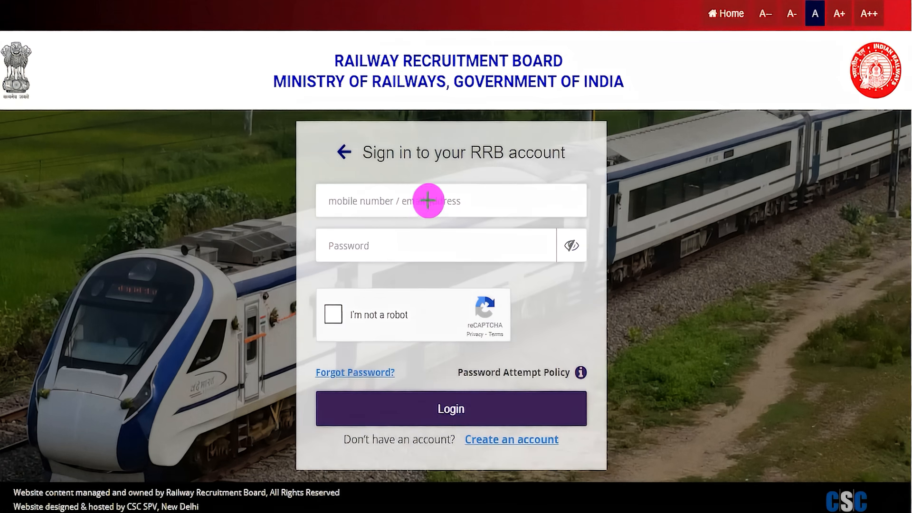
Review the mobile number / email address, Password and "I'm not a robot" fields of the RRB sign-in form before Login
{"action": "left_click_drag", "start_coordinate": [428, 202], "coordinate": [452, 174]}
{"action": "left_click_drag", "start_coordinate": [434, 243], "coordinate": [476, 202]}
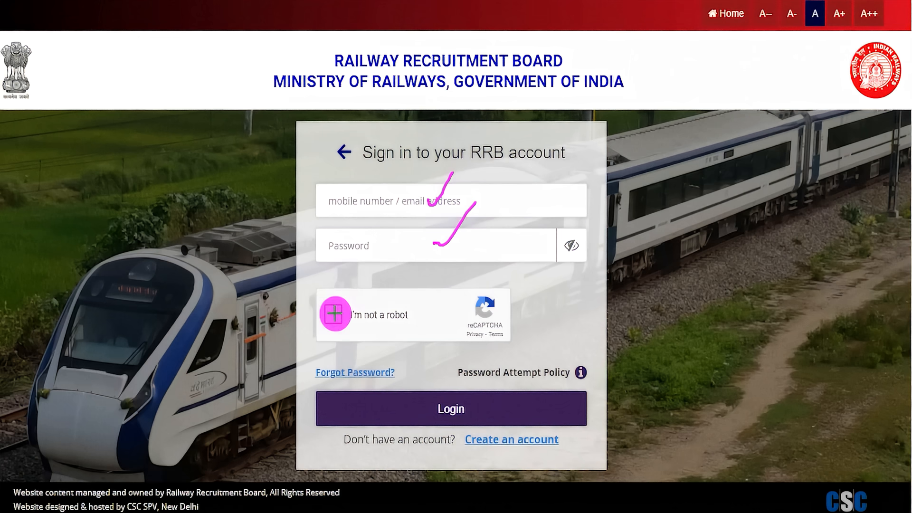
{"action": "left_click_drag", "start_coordinate": [335, 315], "coordinate": [366, 285]}
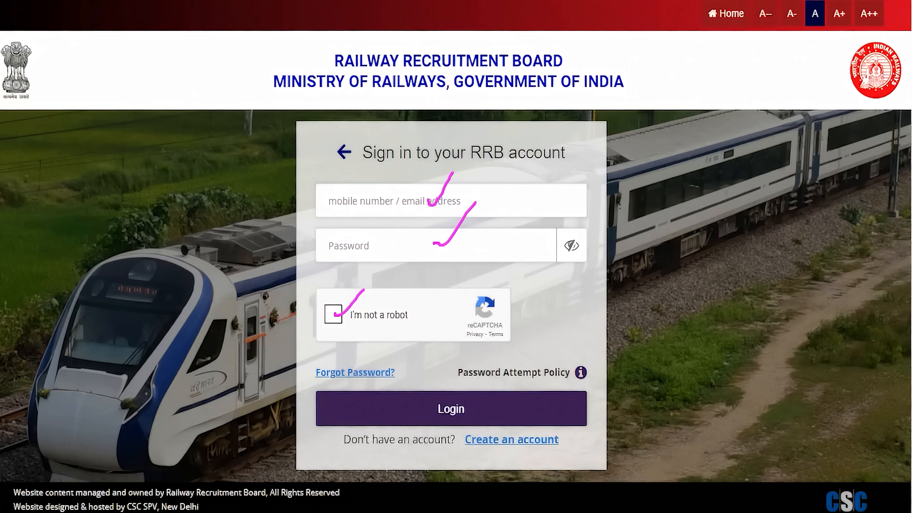
{"action": "left_click_drag", "start_coordinate": [716, 231], "coordinate": [501, 401]}
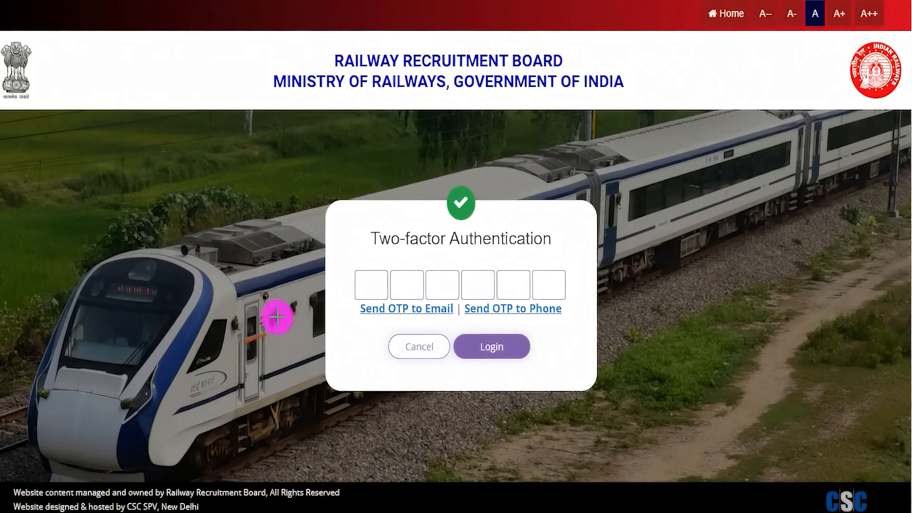
Review the email and phone OTP options of the two-factor authentication and choose to send the OTP to email
{"action": "left_click_drag", "start_coordinate": [250, 311], "coordinate": [343, 312]}
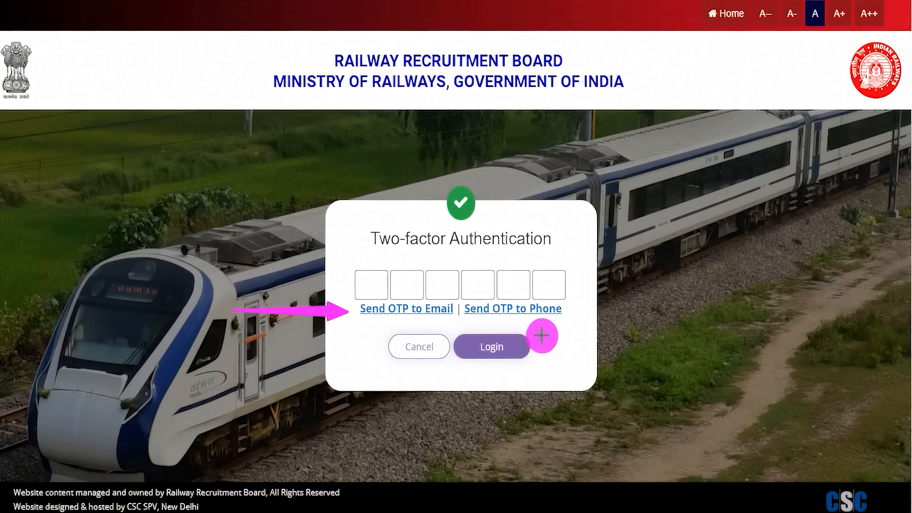
{"action": "left_click_drag", "start_coordinate": [585, 378], "coordinate": [554, 317]}
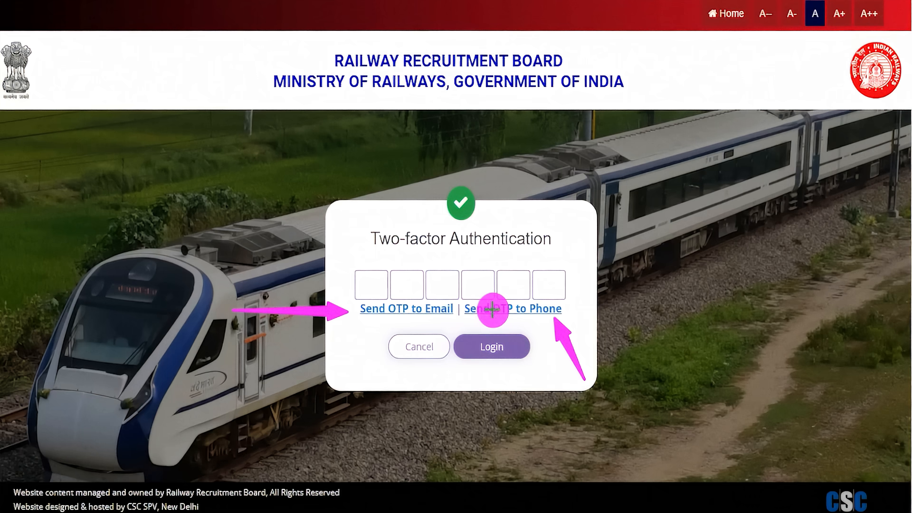
{"action": "left_click", "coordinate": [424, 307]}
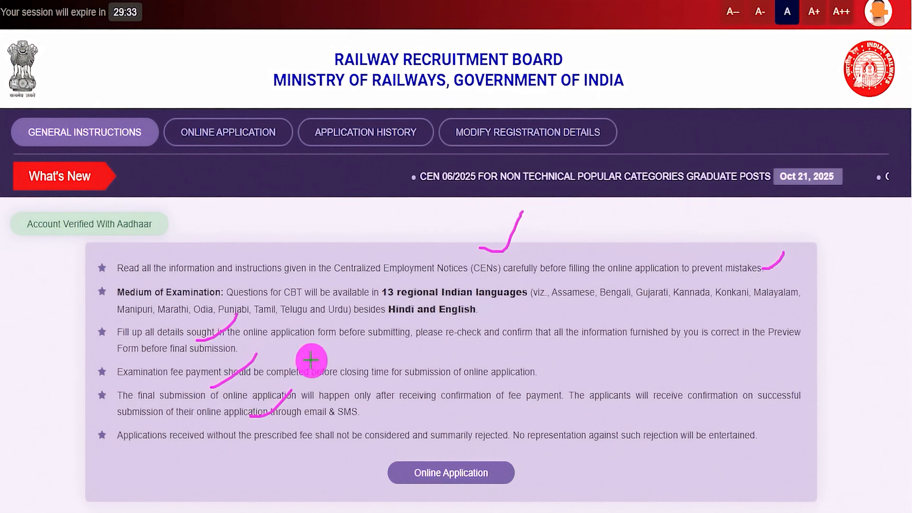
Review the general instructions, open the online application and examine the CEN 06/2025 graduate posts entry
{"action": "left_click_drag", "start_coordinate": [359, 447], "coordinate": [527, 494]}
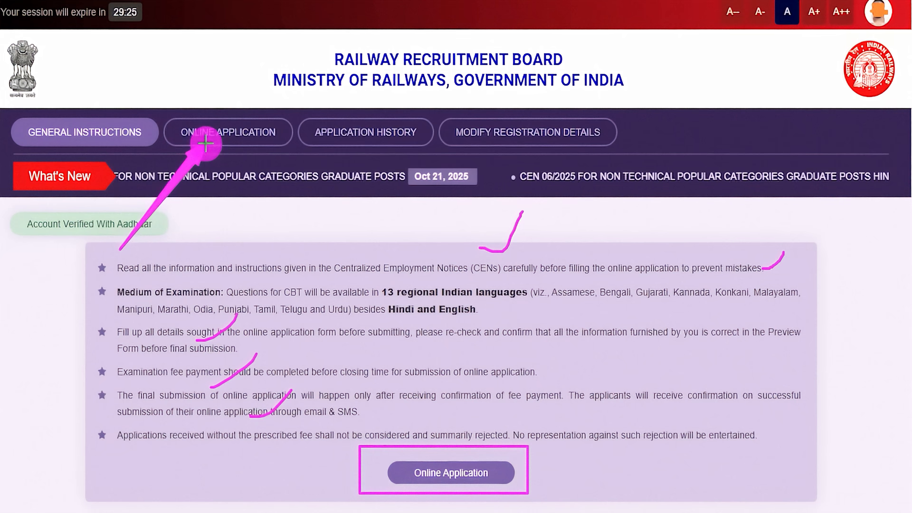
{"action": "left_click", "coordinate": [190, 140]}
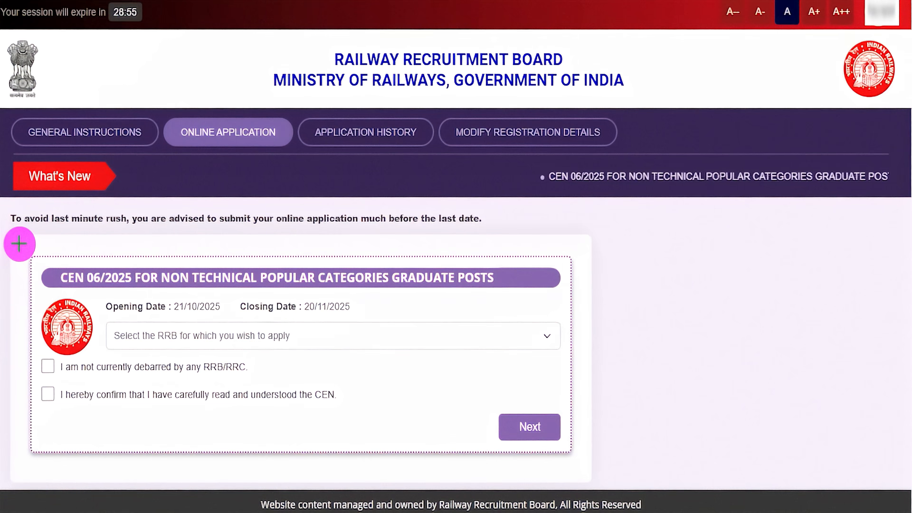
{"action": "mouse_move", "coordinate": [19, 244]}
{"action": "left_mouse_down"}
{"action": "mouse_move", "coordinate": [574, 347]}
{"action": "mouse_move", "coordinate": [589, 393]}
{"action": "mouse_move", "coordinate": [589, 479]}
{"action": "left_mouse_up"}
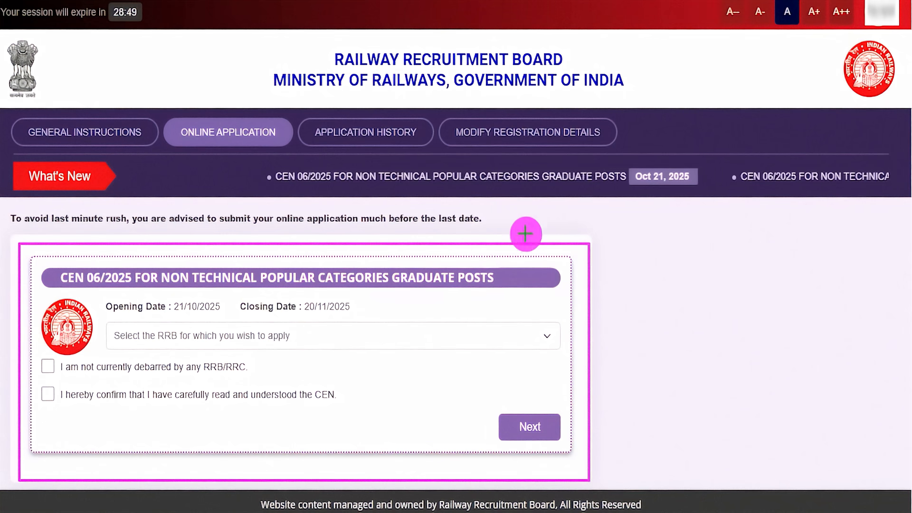
{"action": "left_click", "coordinate": [600, 1]}
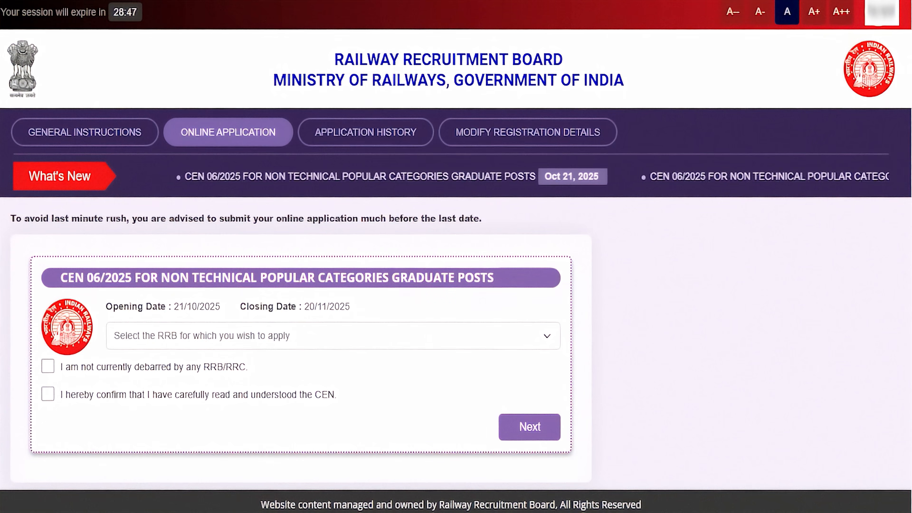
Apply to RRB Kolkata for CEN 06/2025, tick the not-debarred and CEN-read declarations, and proceed to the application form
{"action": "left_click", "coordinate": [242, 336]}
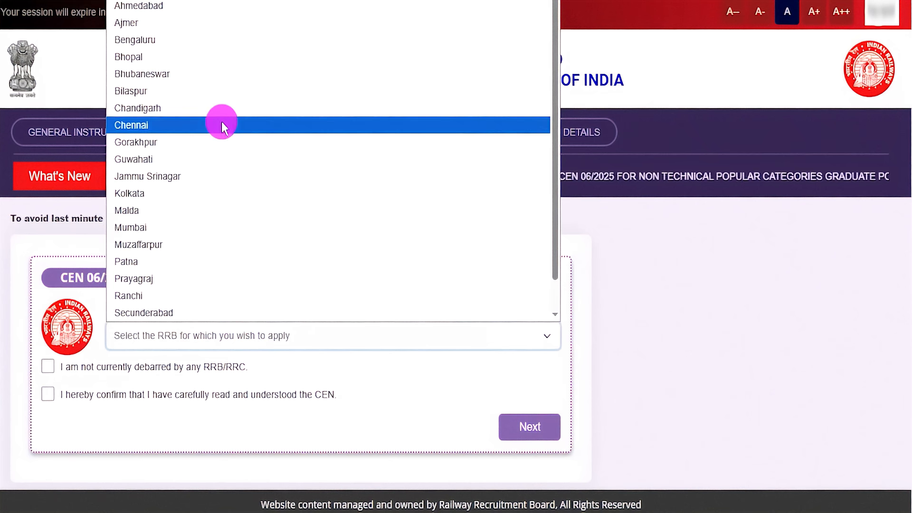
{"action": "left_click", "coordinate": [164, 193]}
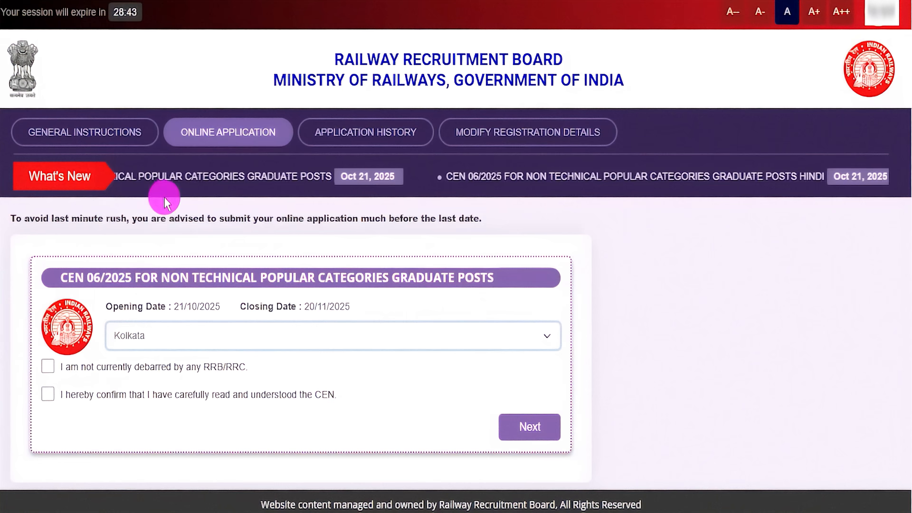
{"action": "left_click", "coordinate": [52, 367]}
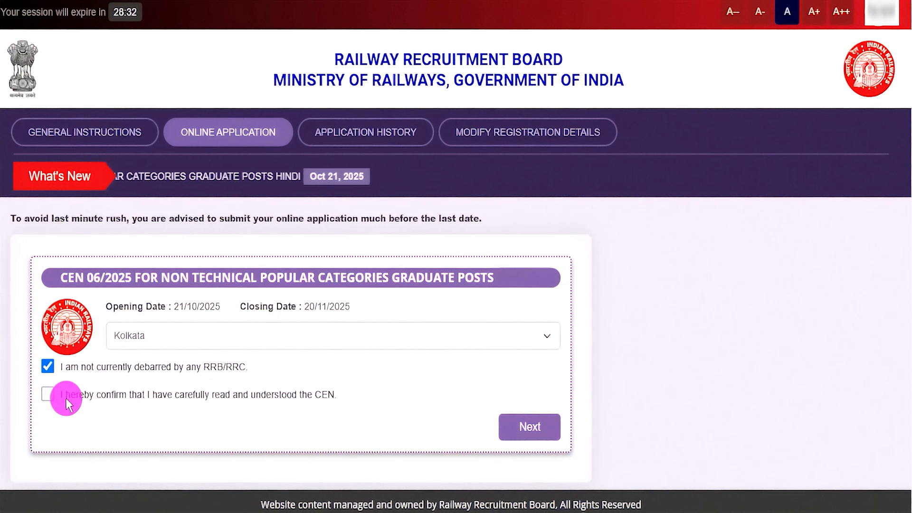
{"action": "left_click", "coordinate": [47, 395]}
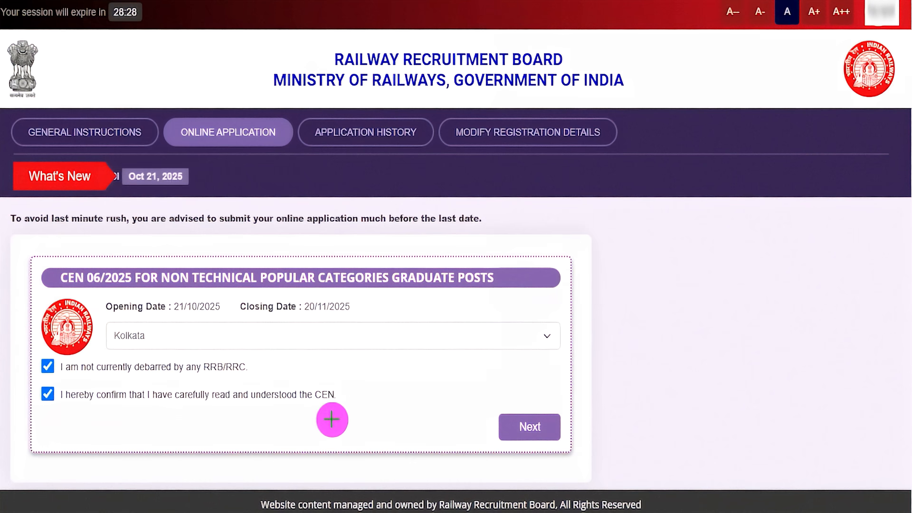
{"action": "left_click", "coordinate": [505, 426]}
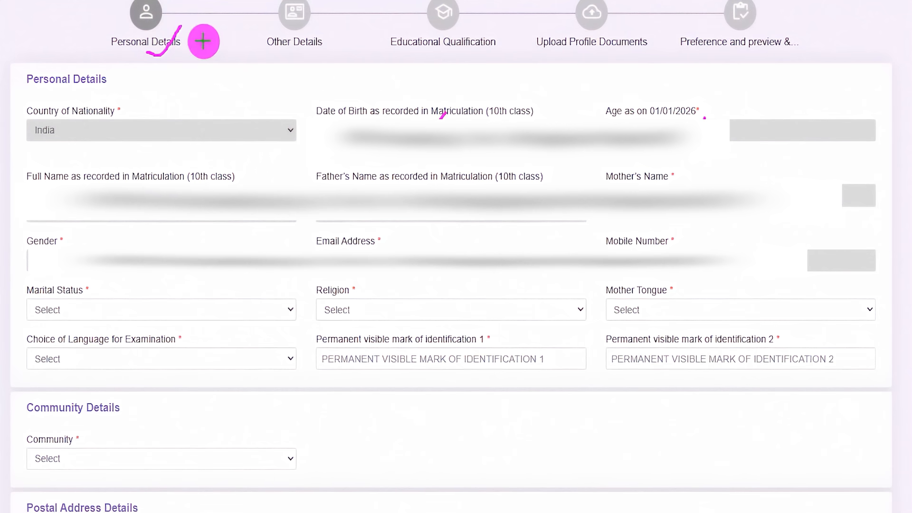
Review the five application stages from Personal Details to Preference and preview, and the Personal Details section heading
{"action": "left_click_drag", "start_coordinate": [180, 59], "coordinate": [199, 38]}
{"action": "left_click_drag", "start_coordinate": [302, 57], "coordinate": [330, 36]}
{"action": "left_click_drag", "start_coordinate": [457, 55], "coordinate": [483, 35]}
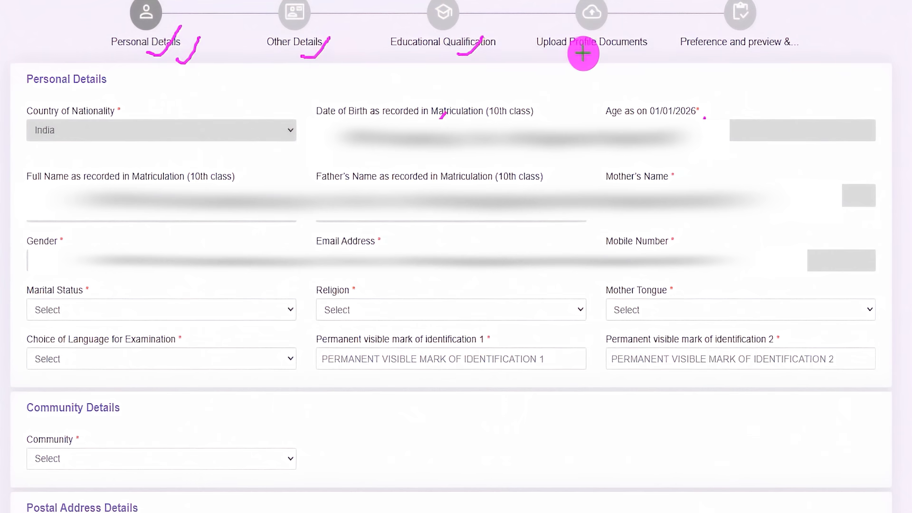
{"action": "left_click_drag", "start_coordinate": [588, 52], "coordinate": [609, 35]}
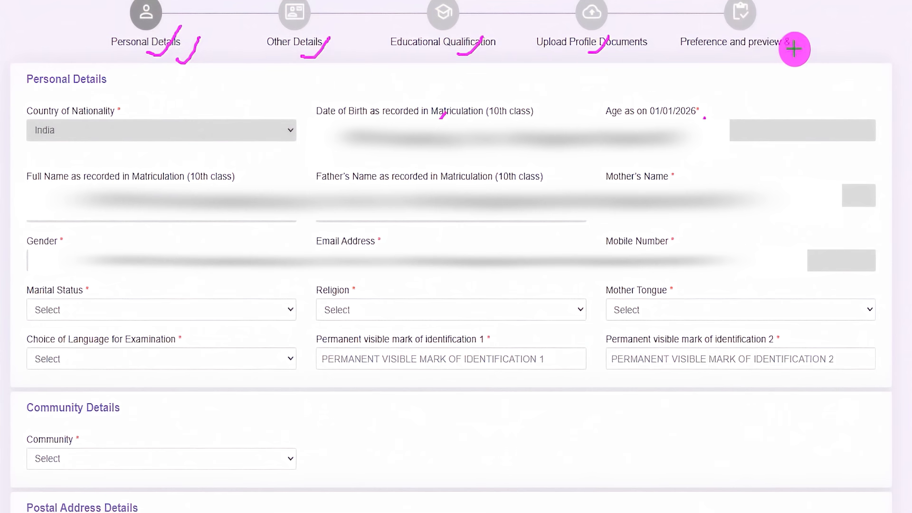
{"action": "left_click_drag", "start_coordinate": [794, 48], "coordinate": [819, 21]}
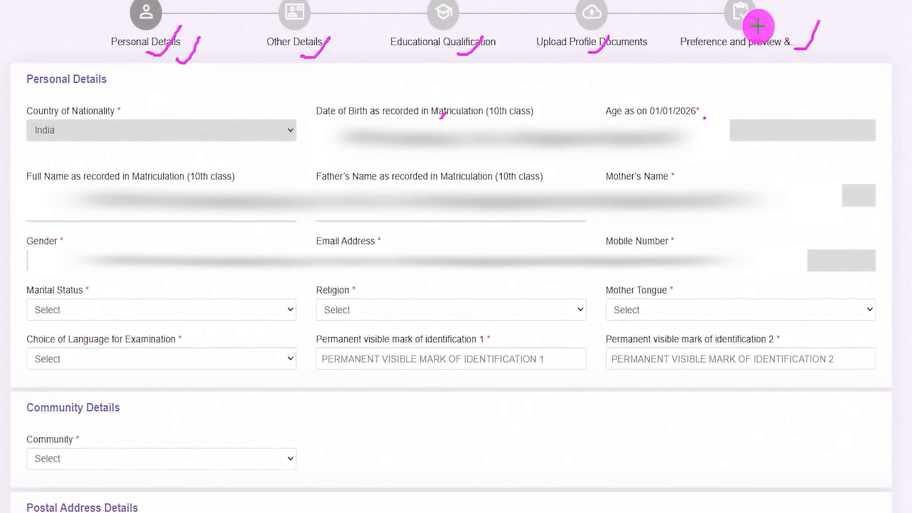
{"action": "left_click_drag", "start_coordinate": [758, 25], "coordinate": [774, 7]}
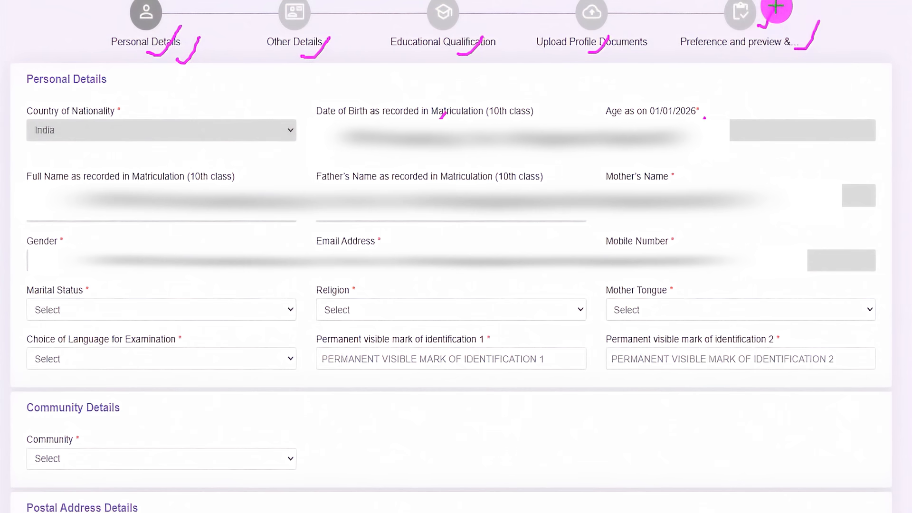
{"action": "left_click_drag", "start_coordinate": [108, 93], "coordinate": [135, 65]}
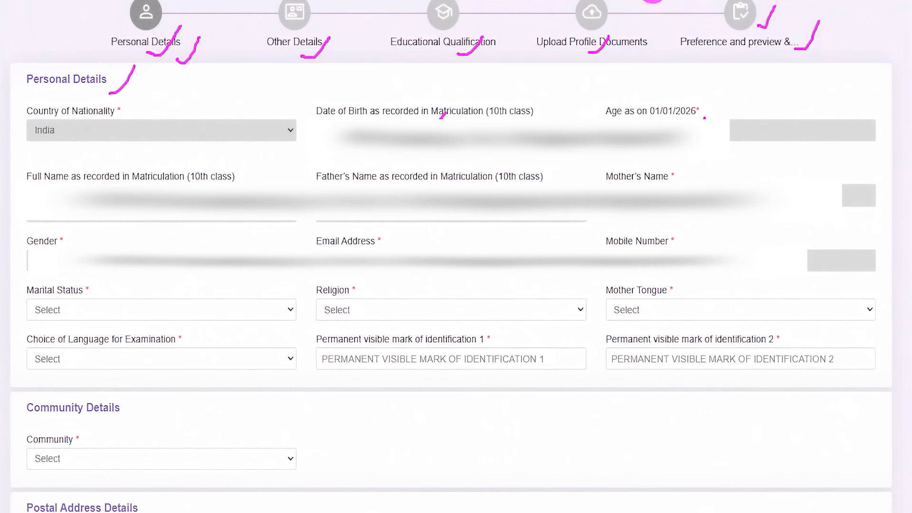
{"action": "key", "text": "Escape"}
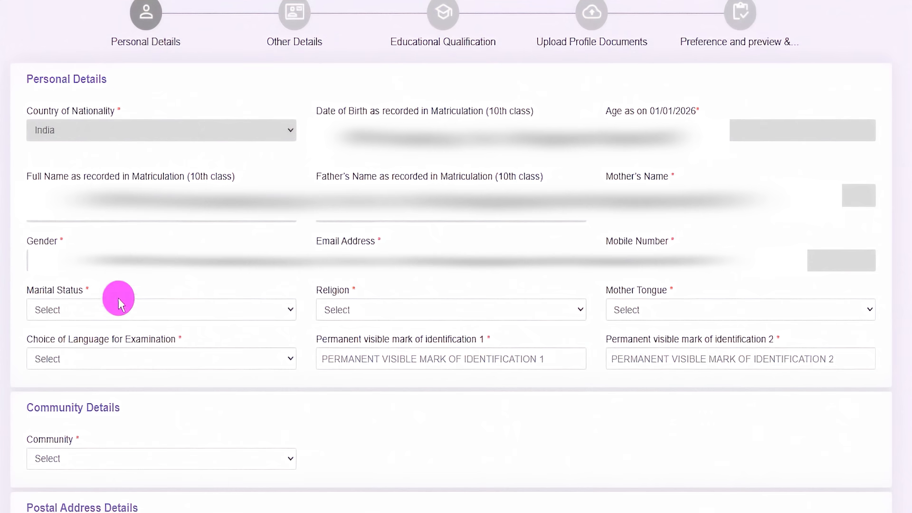
In Personal Details, set marital status Unmarried, religion Hindu, mother tongue Urdu and examination language Hindi
{"action": "left_click", "coordinate": [109, 312]}
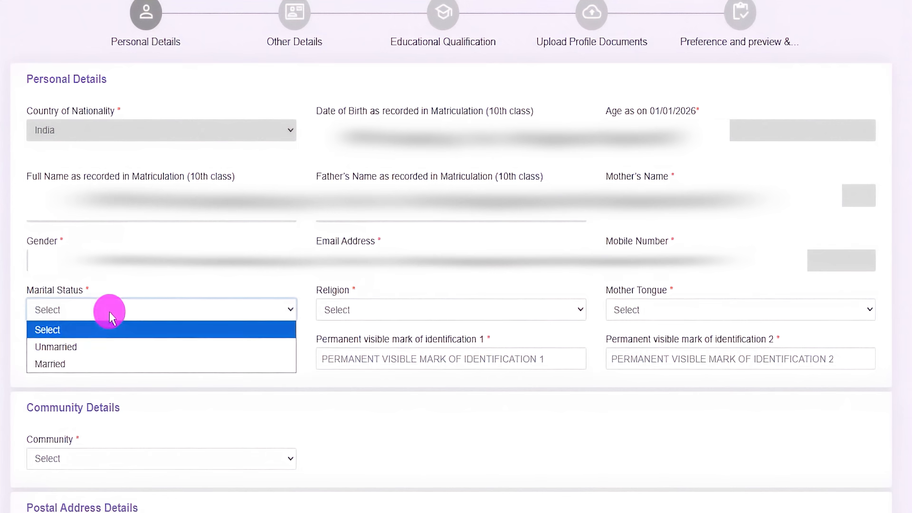
{"action": "left_click", "coordinate": [67, 347]}
{"action": "left_click", "coordinate": [353, 308]}
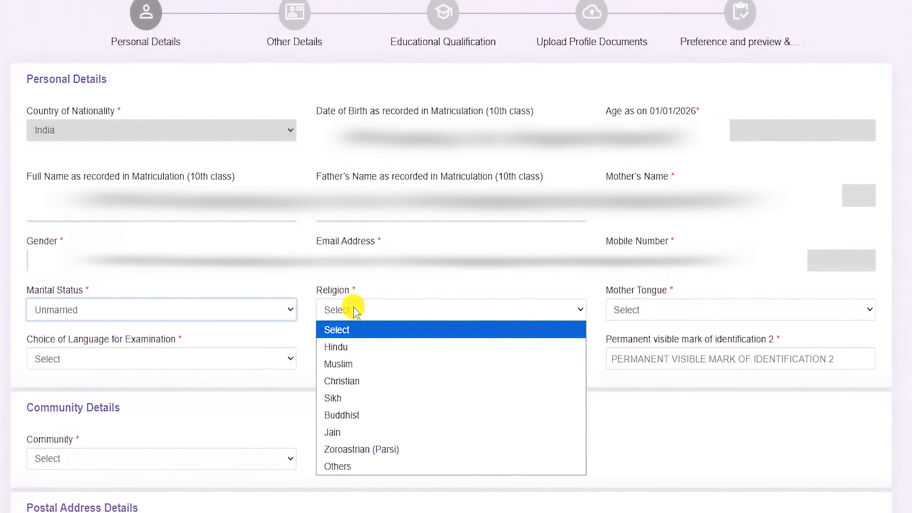
{"action": "left_click", "coordinate": [350, 346]}
{"action": "left_click", "coordinate": [675, 311]}
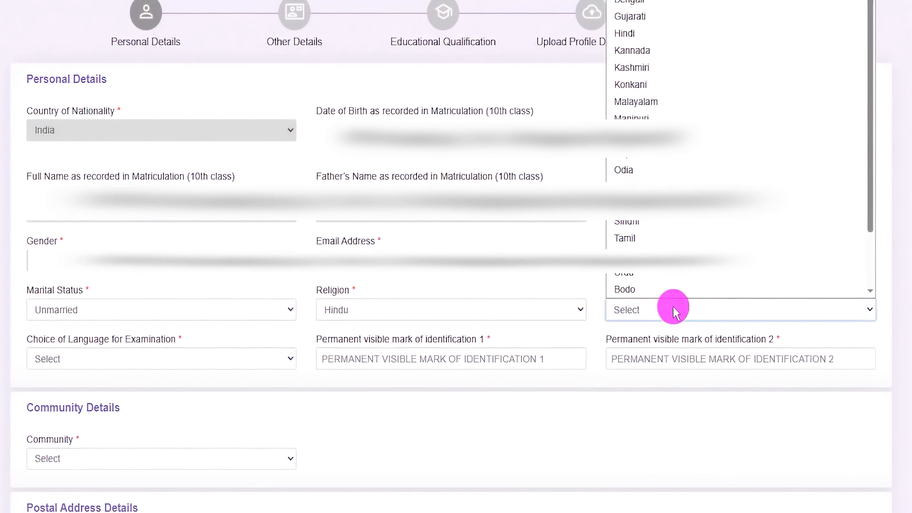
{"action": "left_click", "coordinate": [641, 277]}
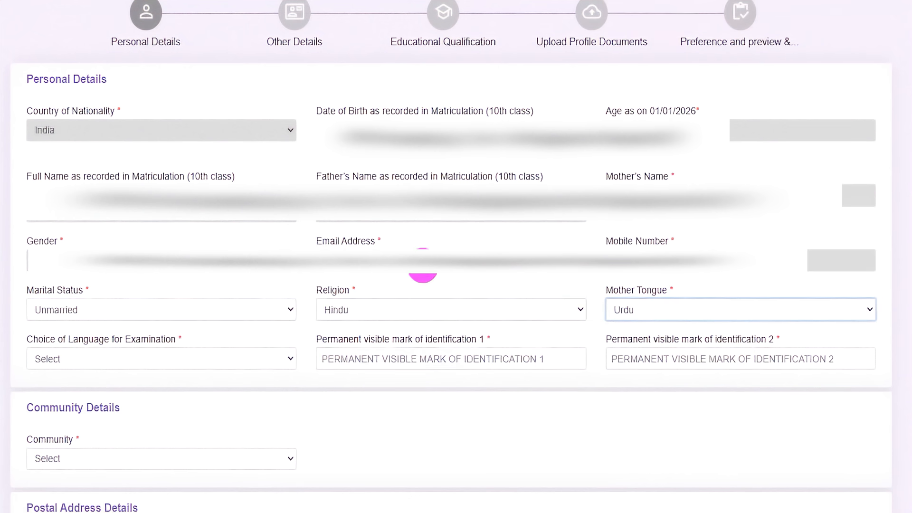
{"action": "left_click", "coordinate": [87, 361]}
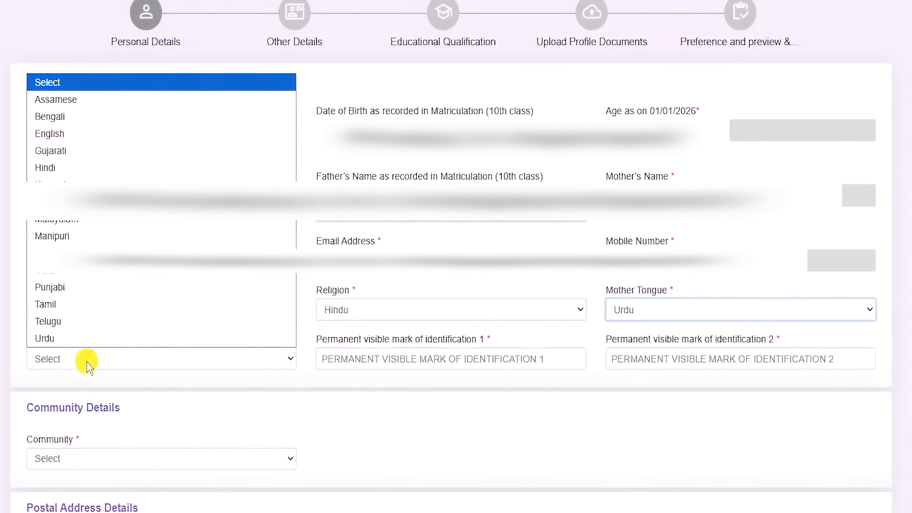
{"action": "left_click", "coordinate": [79, 171]}
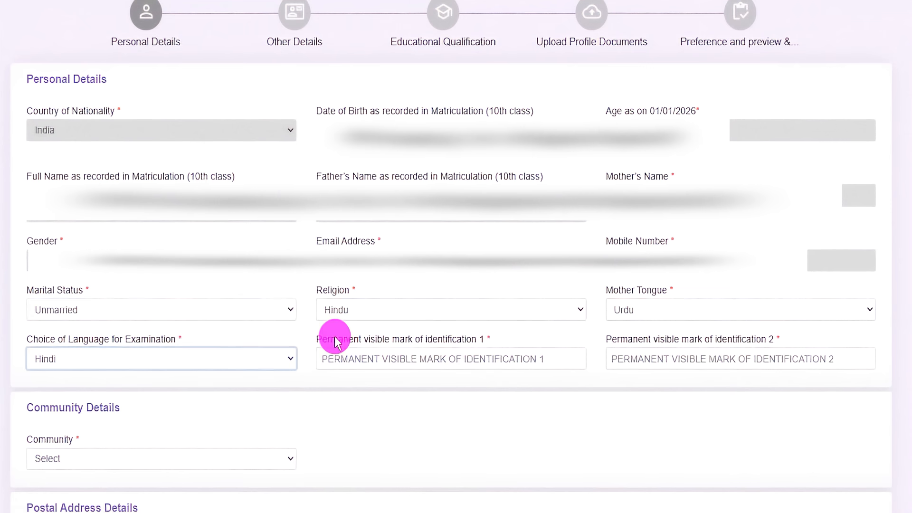
Enter LEG as permanent visible mark of identification 1 and NO MARK as mark 2
{"action": "left_click_drag", "start_coordinate": [338, 339], "coordinate": [435, 345]}
{"action": "left_click", "coordinate": [434, 357]}
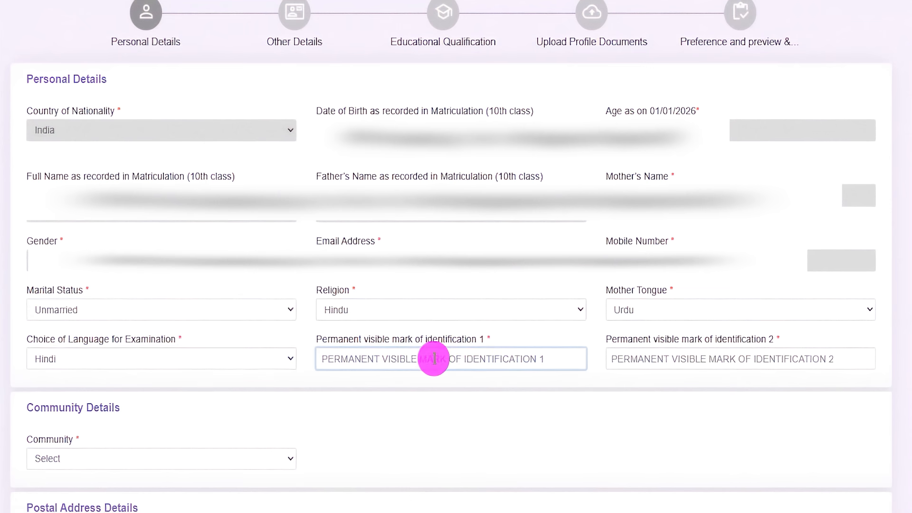
{"action": "type", "text": "LEG"}
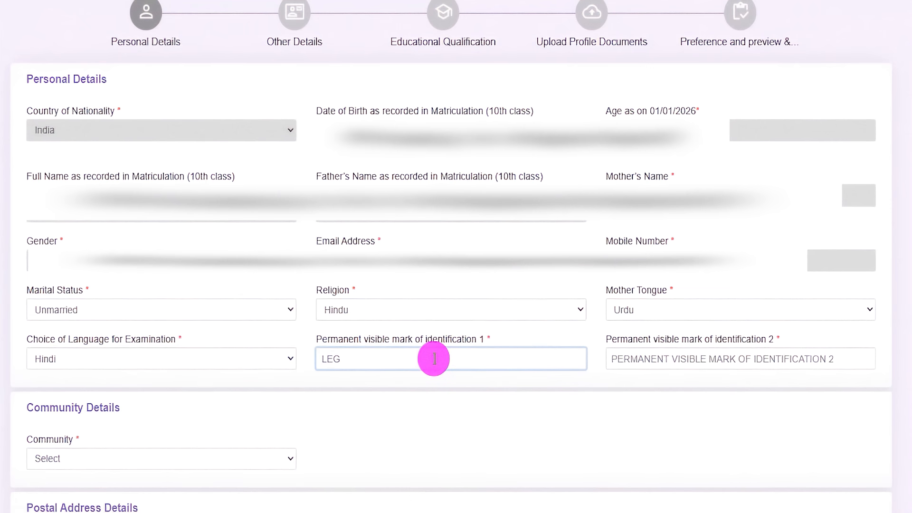
{"action": "left_click_drag", "start_coordinate": [617, 339], "coordinate": [750, 342]}
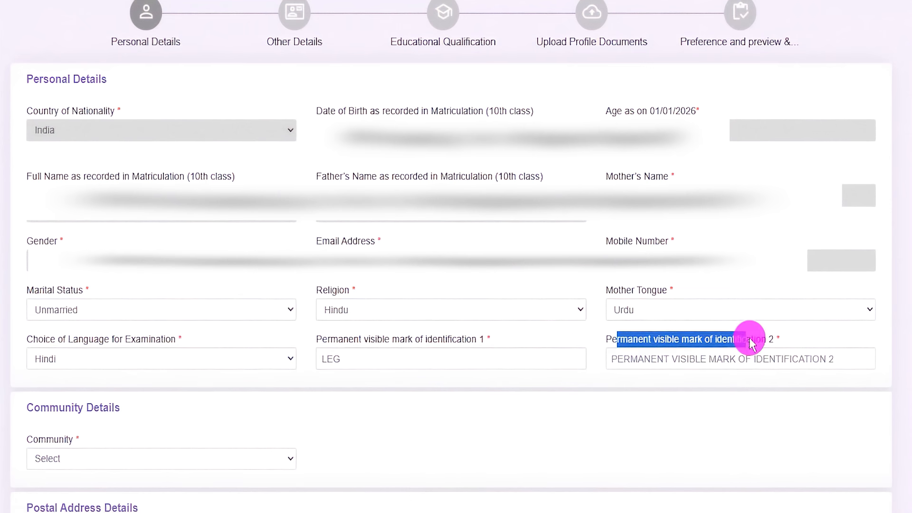
{"action": "left_click", "coordinate": [723, 352]}
{"action": "type", "text": "N"}
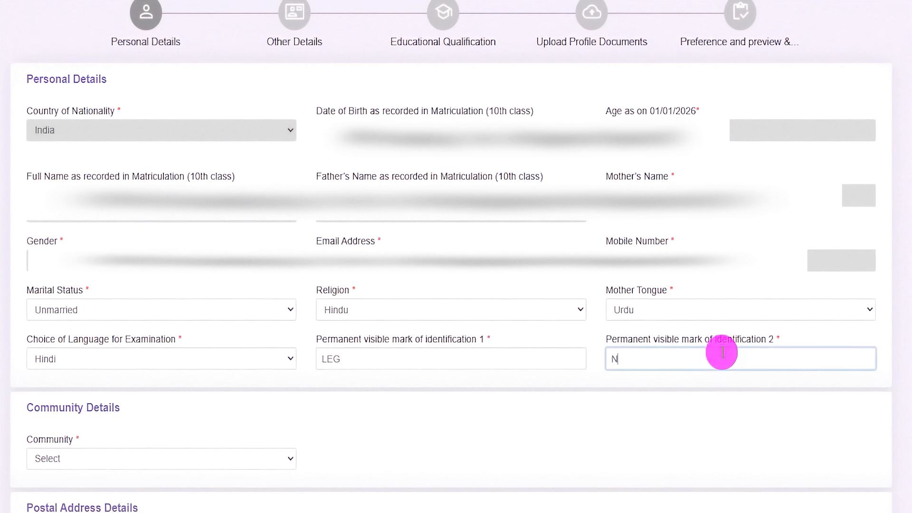
{"action": "type", "text": "O MAR"}
{"action": "type", "text": "K"}
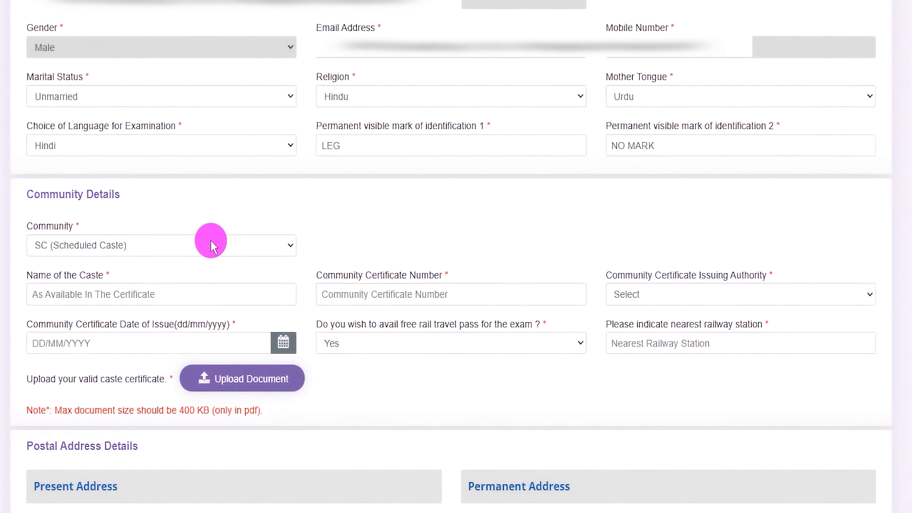
Set the community to SC (Scheduled Caste) in Community Details
{"action": "left_click_drag", "start_coordinate": [39, 226], "coordinate": [69, 230]}
{"action": "left_click", "coordinate": [85, 243]}
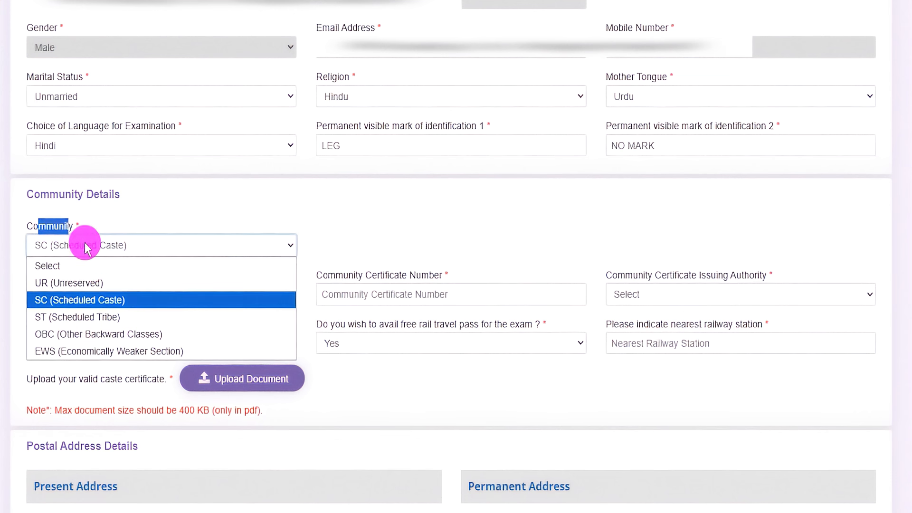
{"action": "left_click", "coordinate": [79, 298]}
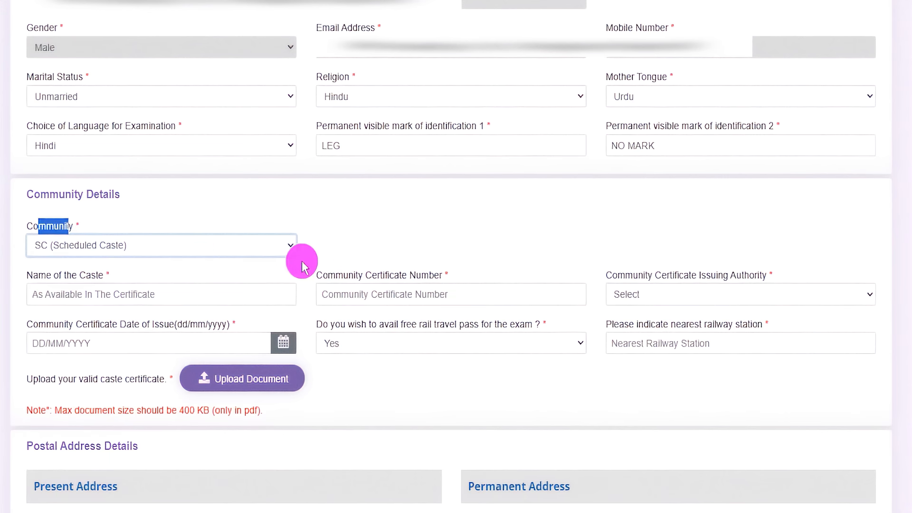
Check the caste name and community certificate number fields, and set the certificate issuing authority to Deputy Collector
{"action": "left_click_drag", "start_coordinate": [27, 274], "coordinate": [89, 283]}
{"action": "left_click", "coordinate": [114, 296]}
{"action": "left_click_drag", "start_coordinate": [329, 280], "coordinate": [407, 275]}
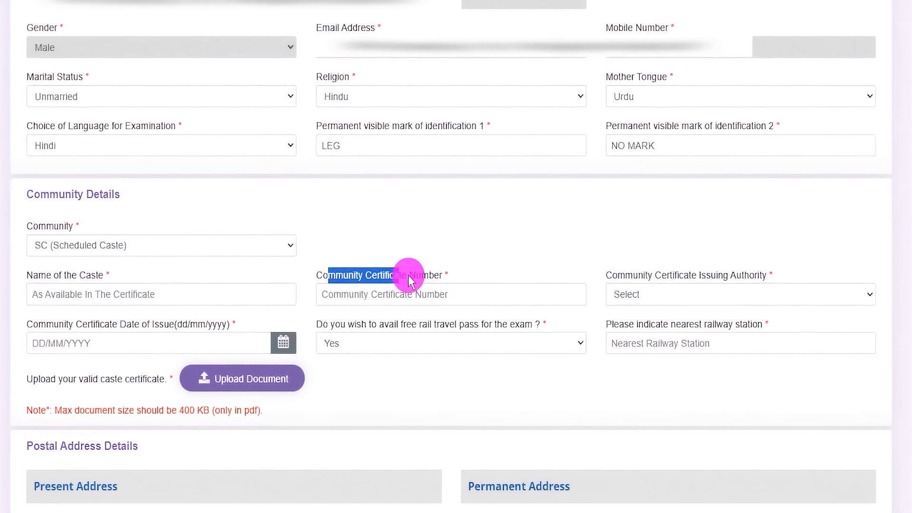
{"action": "left_click", "coordinate": [407, 291]}
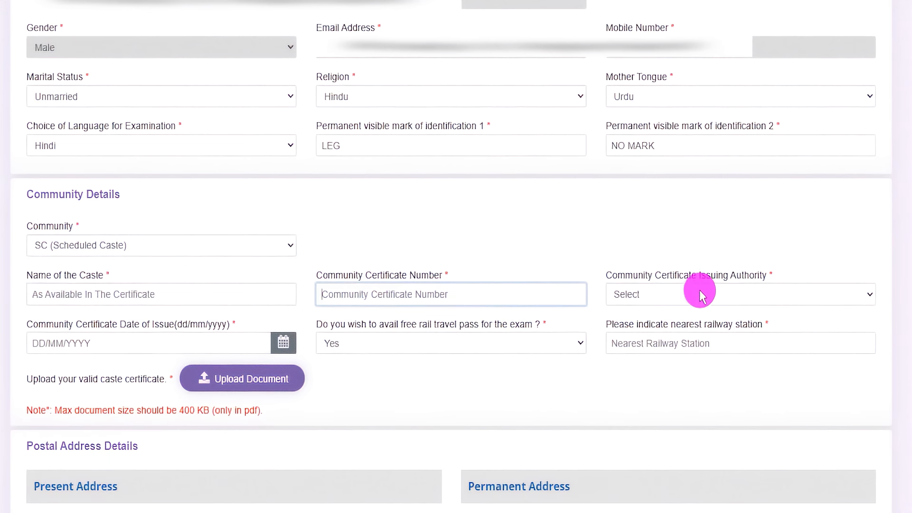
{"action": "left_click", "coordinate": [704, 302]}
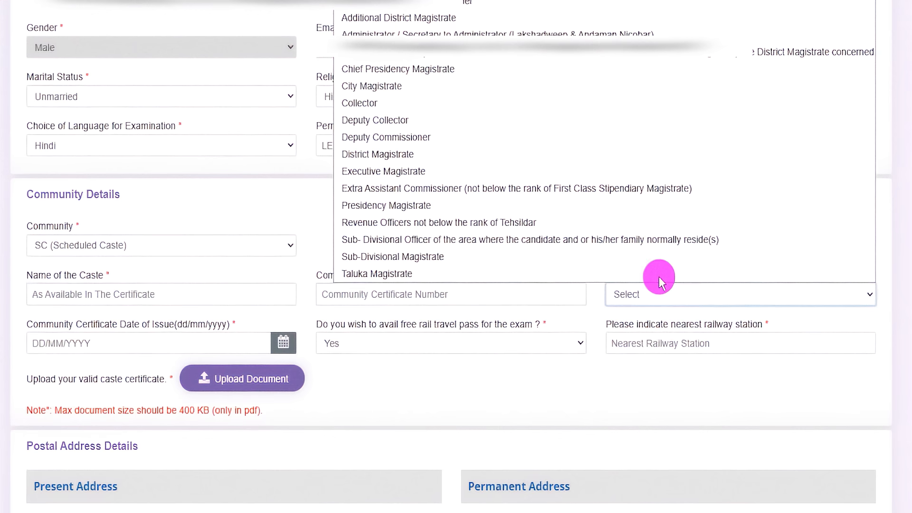
{"action": "left_click", "coordinate": [410, 121]}
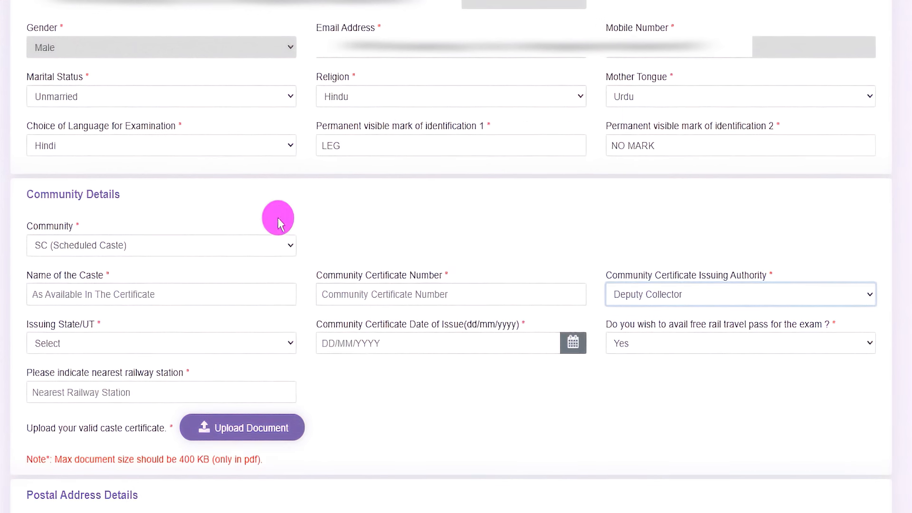
Check the issuing state choices and the certificate issue date calendar, and set the free rail travel pass for the exam to Yes
{"action": "left_click", "coordinate": [131, 343]}
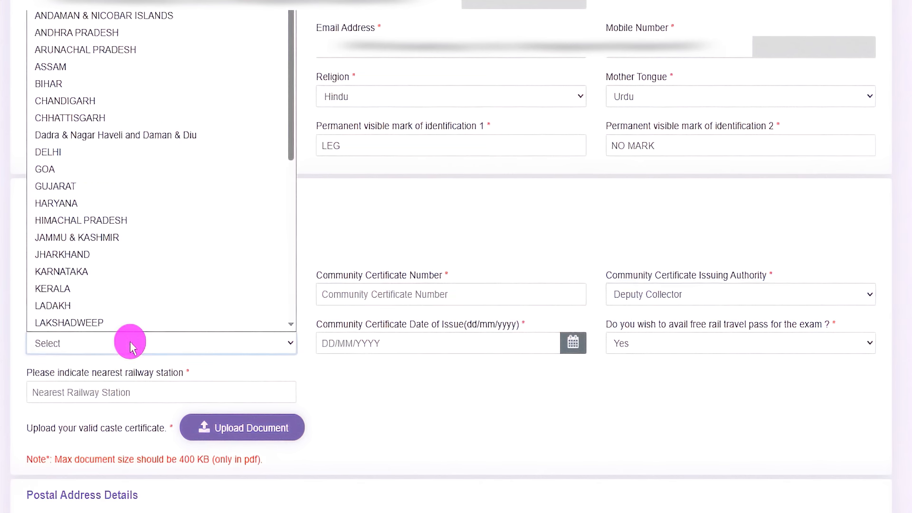
{"action": "left_click", "coordinate": [130, 342]}
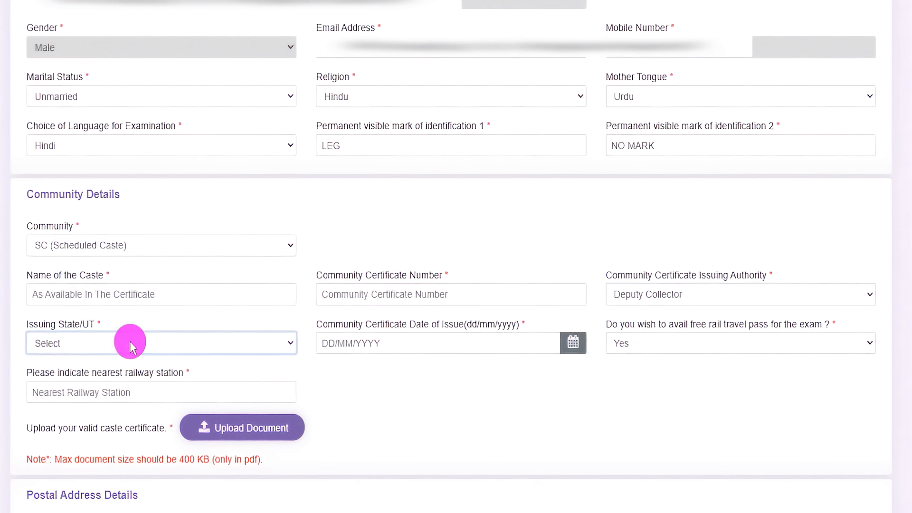
{"action": "left_click", "coordinate": [573, 344]}
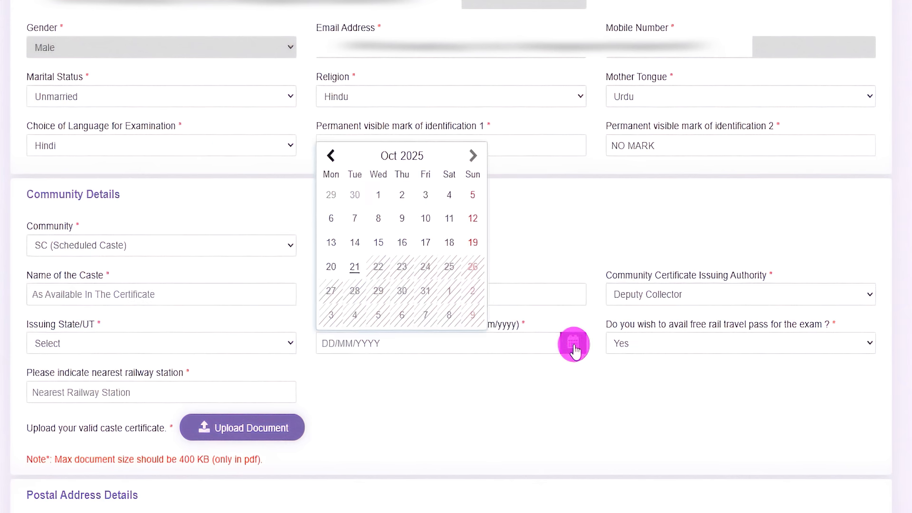
{"action": "left_click", "coordinate": [665, 344]}
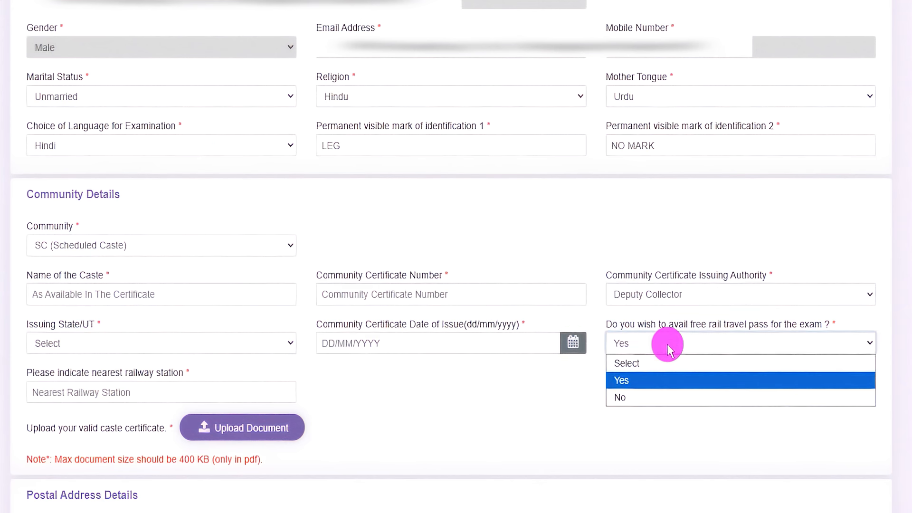
{"action": "left_click", "coordinate": [641, 380]}
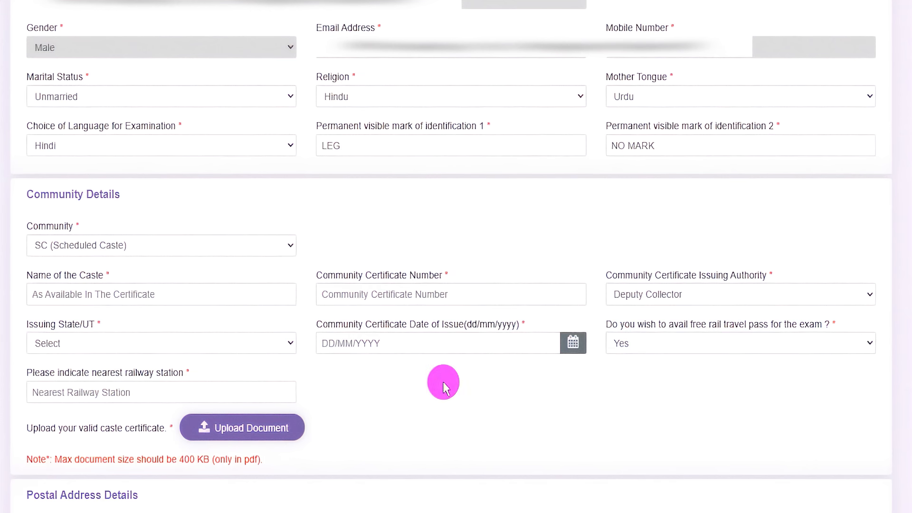
Review the nearest railway station field, the caste certificate upload with its size and format note, and the other Community Details fields
{"action": "left_click_drag", "start_coordinate": [26, 372], "coordinate": [122, 372]}
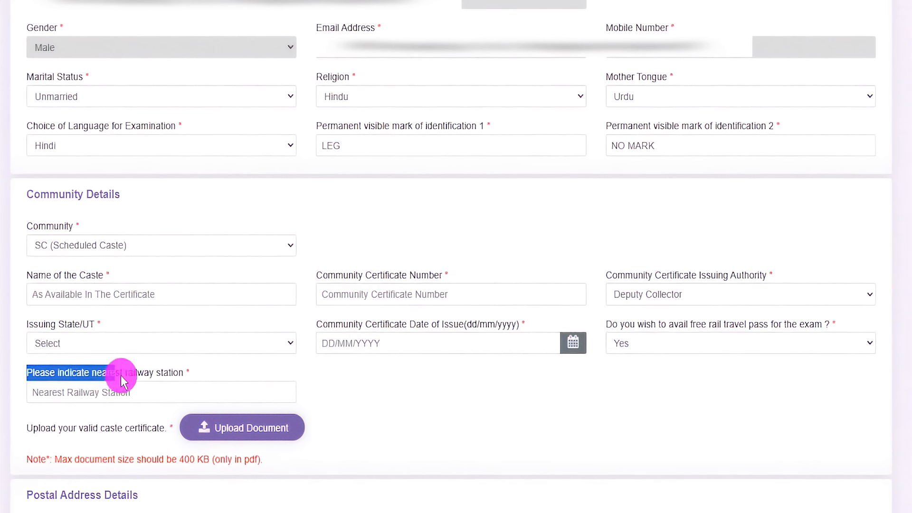
{"action": "left_click", "coordinate": [115, 392]}
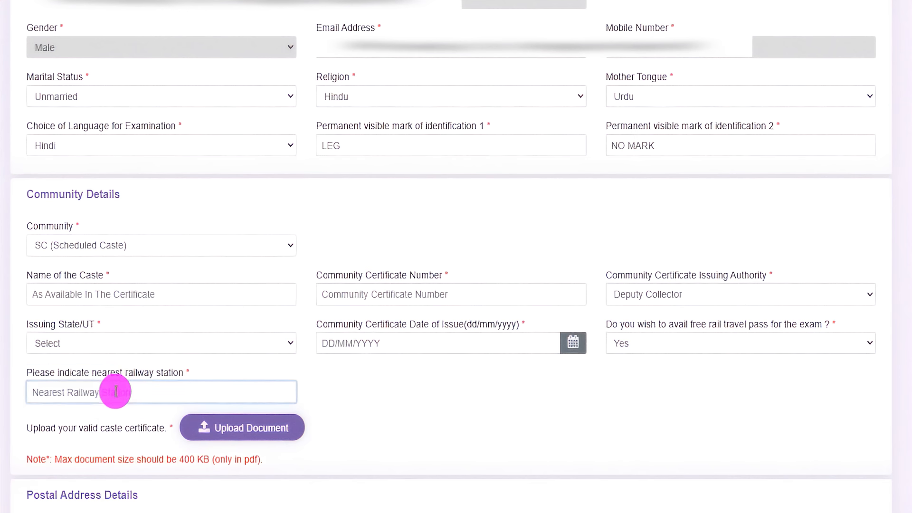
{"action": "left_click_drag", "start_coordinate": [38, 428], "coordinate": [109, 429]}
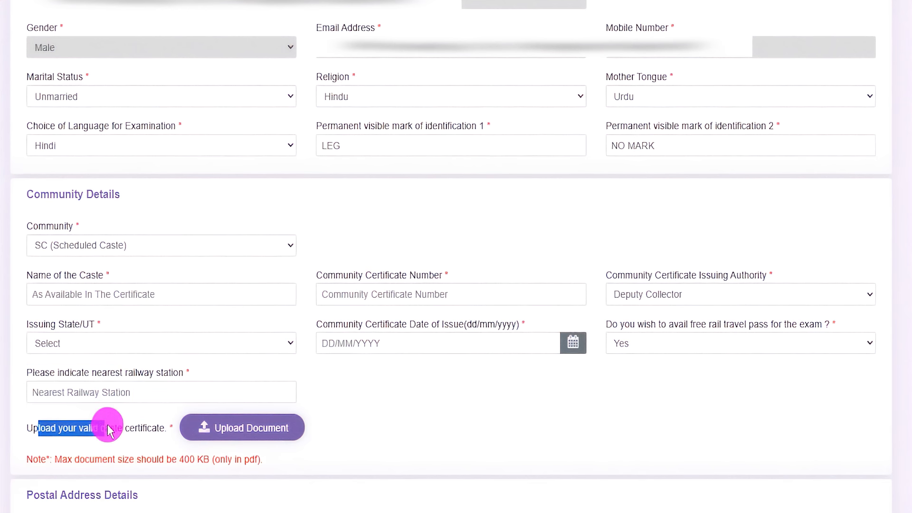
{"action": "left_click", "coordinate": [247, 433]}
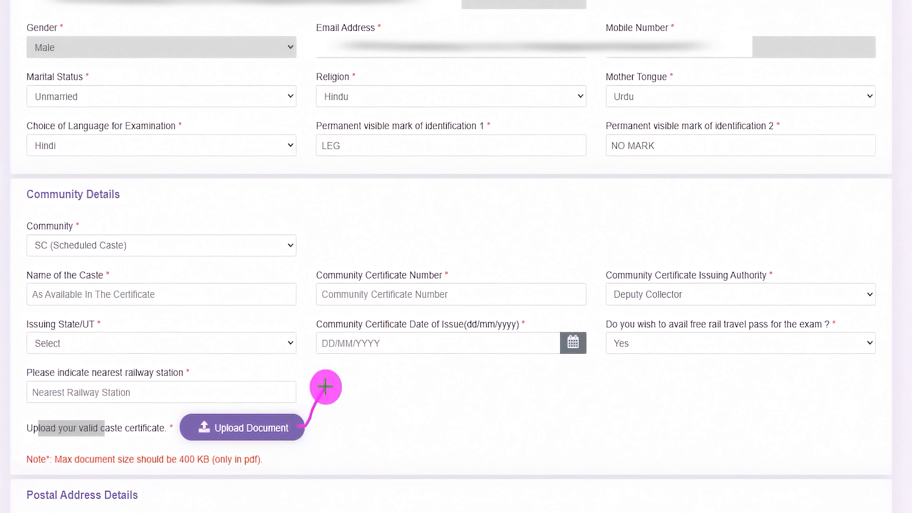
{"action": "left_click_drag", "start_coordinate": [160, 466], "coordinate": [266, 468]}
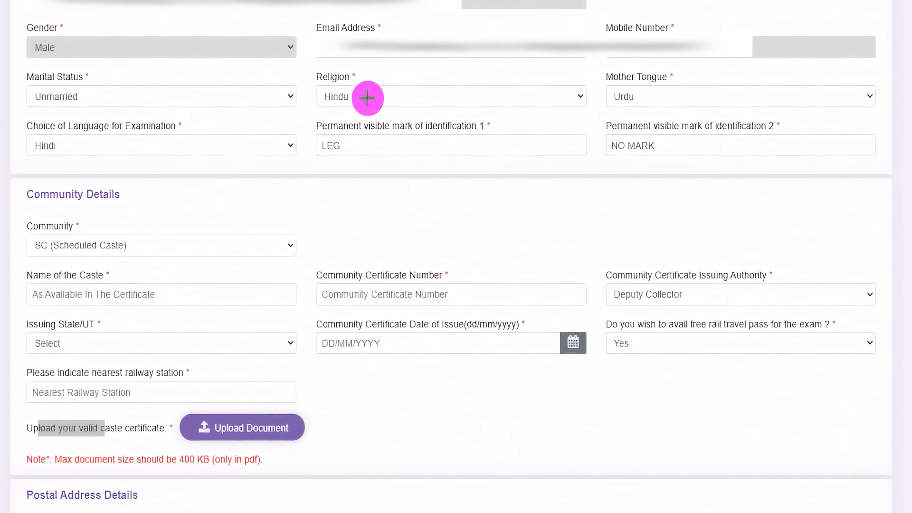
{"action": "left_click_drag", "start_coordinate": [247, 246], "coordinate": [276, 222]}
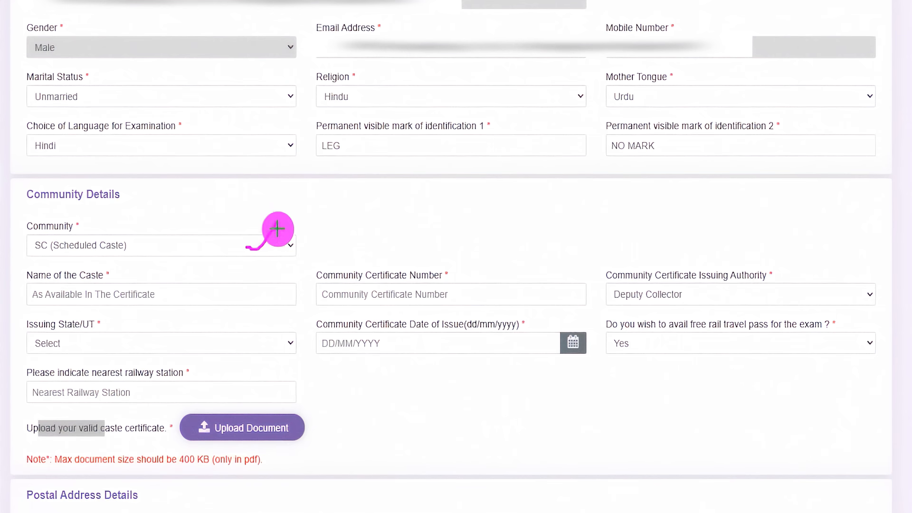
{"action": "left_click_drag", "start_coordinate": [367, 300], "coordinate": [416, 305]}
{"action": "left_click_drag", "start_coordinate": [665, 351], "coordinate": [619, 343]}
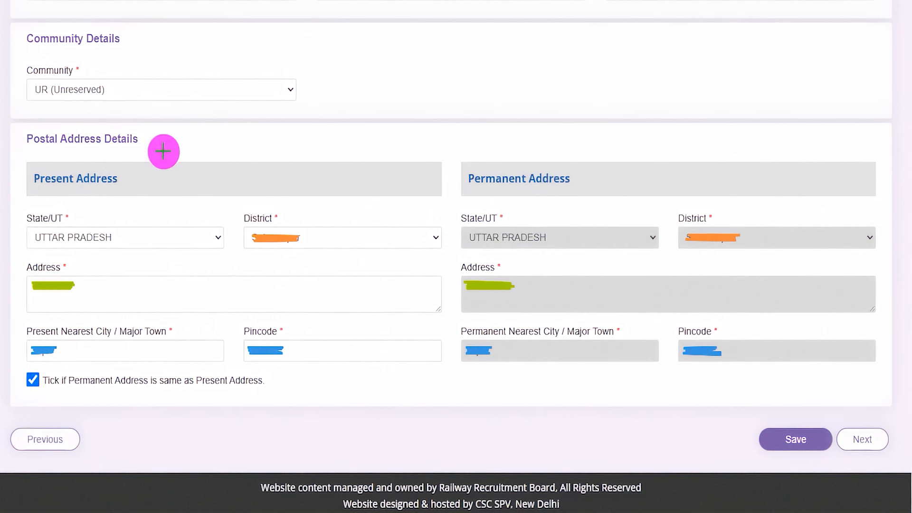
Review the Present Address fields in Postal Address Details: state, district, address, nearest city and pincode
{"action": "left_click_drag", "start_coordinate": [162, 151], "coordinate": [190, 125]}
{"action": "left_click_drag", "start_coordinate": [66, 196], "coordinate": [105, 192]}
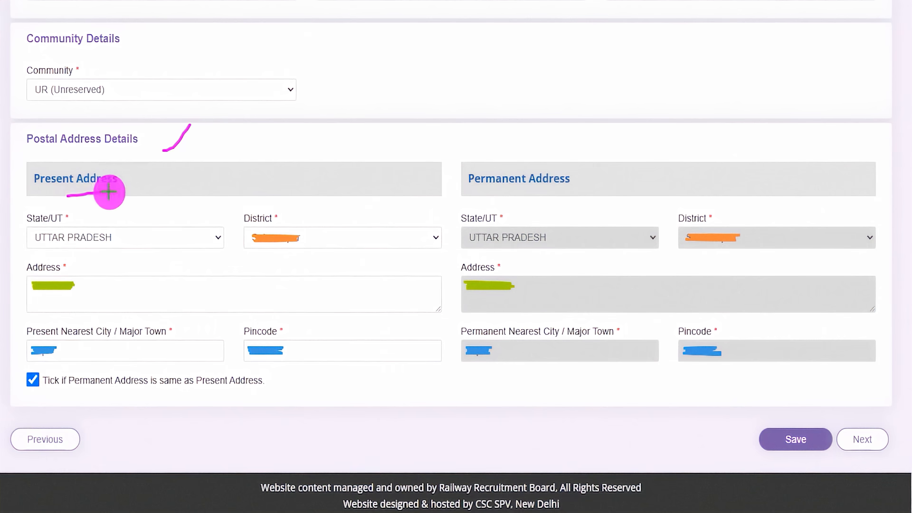
{"action": "left_click_drag", "start_coordinate": [98, 245], "coordinate": [133, 244]}
{"action": "left_click_drag", "start_coordinate": [116, 300], "coordinate": [156, 299]}
{"action": "left_click_drag", "start_coordinate": [117, 351], "coordinate": [138, 351]}
{"action": "left_click_drag", "start_coordinate": [295, 351], "coordinate": [316, 351]}
Review the matching Permanent Address fields: state, district, address, nearest city and pincode
{"action": "mouse_move", "coordinate": [593, 164]}
{"action": "left_mouse_down"}
{"action": "mouse_move", "coordinate": [590, 192]}
{"action": "mouse_move", "coordinate": [578, 184]}
{"action": "left_mouse_up"}
{"action": "left_click_drag", "start_coordinate": [565, 234], "coordinate": [591, 234]}
{"action": "left_click_drag", "start_coordinate": [756, 240], "coordinate": [774, 241]}
{"action": "left_click_drag", "start_coordinate": [586, 305], "coordinate": [615, 305]}
{"action": "left_click_drag", "start_coordinate": [599, 358], "coordinate": [614, 358]}
{"action": "left_click_drag", "start_coordinate": [749, 351], "coordinate": [766, 352]}
{"action": "left_click_drag", "start_coordinate": [612, 181], "coordinate": [633, 143]}
Check the option that makes the permanent address the same as the present one, and how to save and continue to the next stage
{"action": "left_click_drag", "start_coordinate": [130, 186], "coordinate": [143, 164]}
{"action": "left_click_drag", "start_coordinate": [32, 394], "coordinate": [67, 355]}
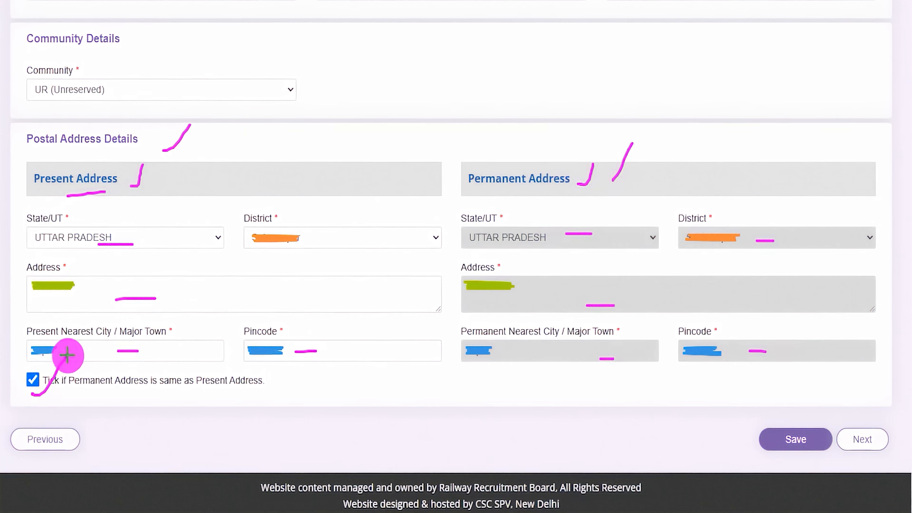
{"action": "left_click_drag", "start_coordinate": [511, 203], "coordinate": [539, 159]}
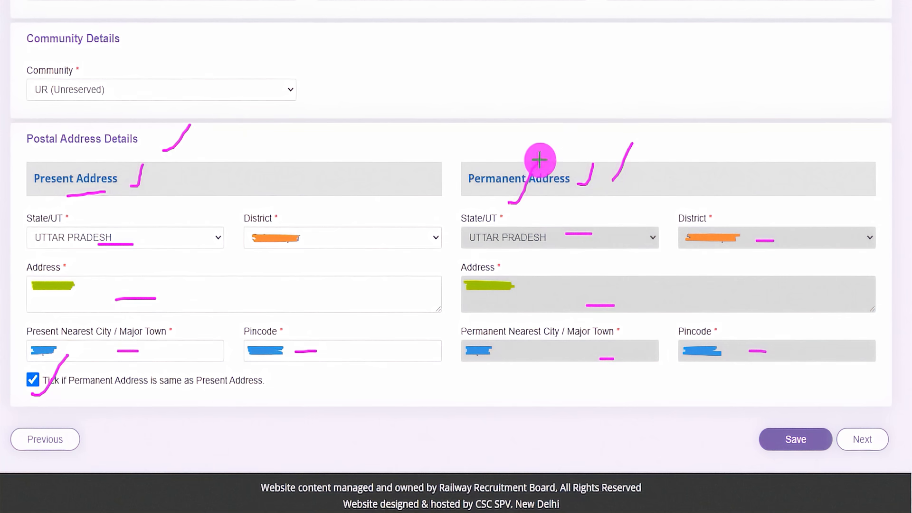
{"action": "left_click_drag", "start_coordinate": [119, 200], "coordinate": [155, 174]}
{"action": "left_click_drag", "start_coordinate": [683, 291], "coordinate": [715, 291]}
{"action": "left_click_drag", "start_coordinate": [654, 313], "coordinate": [679, 313]}
{"action": "left_click_drag", "start_coordinate": [654, 348], "coordinate": [661, 351]}
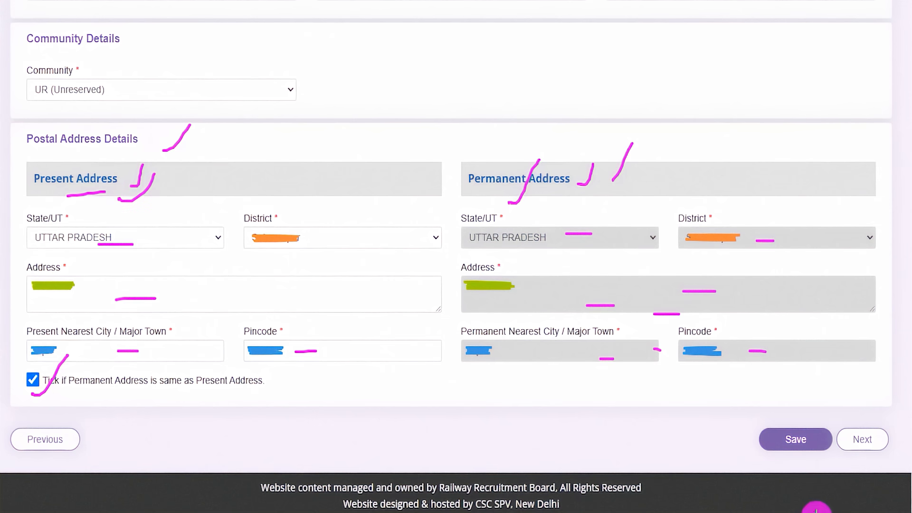
{"action": "left_click_drag", "start_coordinate": [556, 443], "coordinate": [742, 441]}
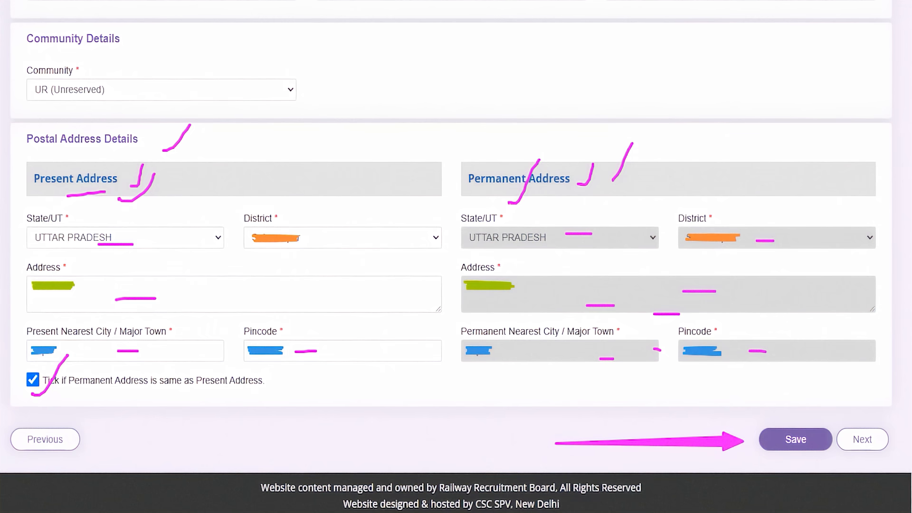
{"action": "left_click_drag", "start_coordinate": [878, 251], "coordinate": [871, 404]}
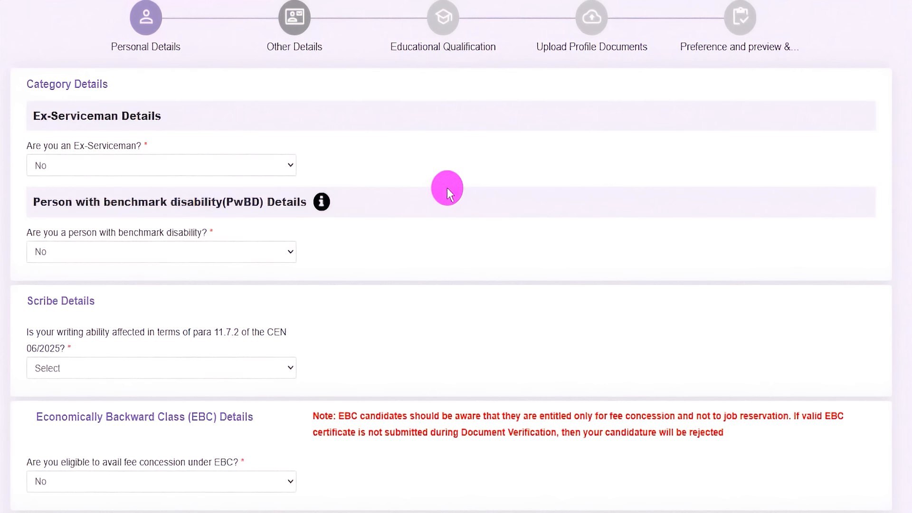
Set Ex-Serviceman to Yes, check the defence service and rank fields, and set still in Defence Service to No
{"action": "left_click_drag", "start_coordinate": [37, 147], "coordinate": [111, 148]}
{"action": "left_click", "coordinate": [110, 165]}
{"action": "left_click", "coordinate": [38, 200]}
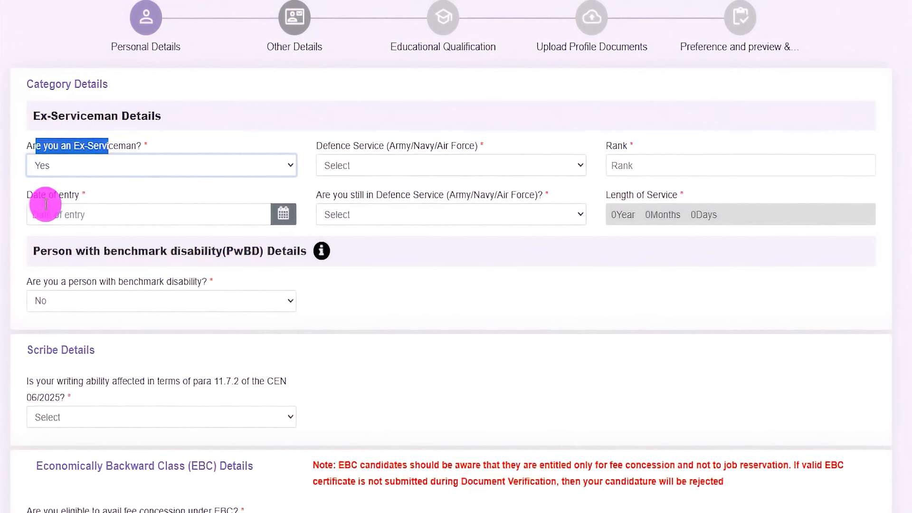
{"action": "left_click", "coordinate": [380, 170]}
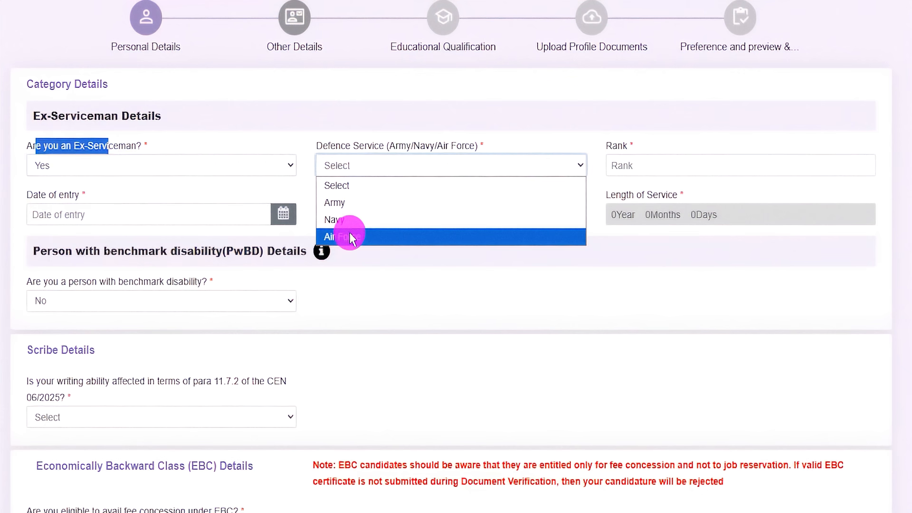
{"action": "left_click", "coordinate": [646, 164]}
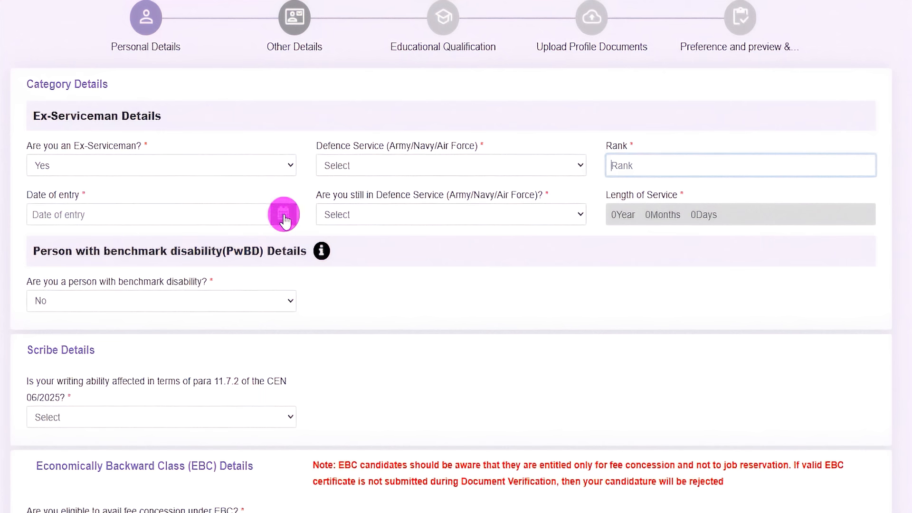
{"action": "left_click", "coordinate": [503, 217]}
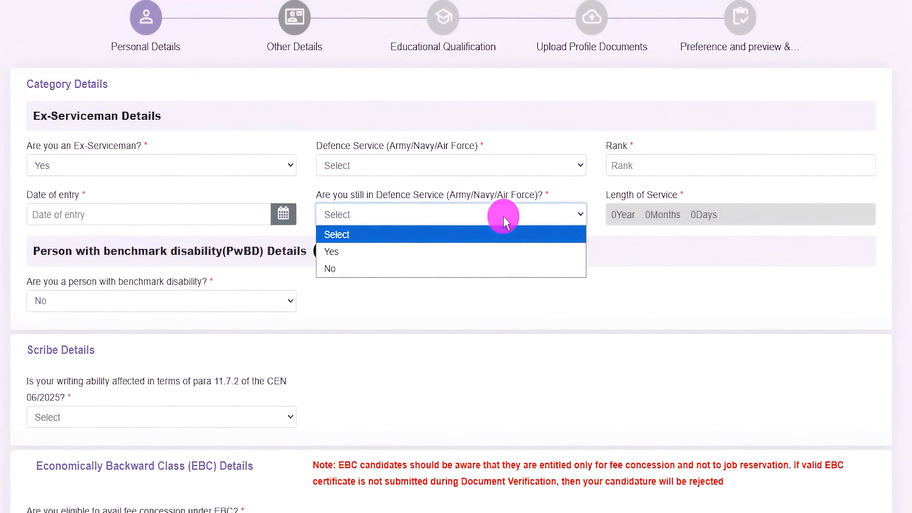
{"action": "left_click", "coordinate": [363, 269]}
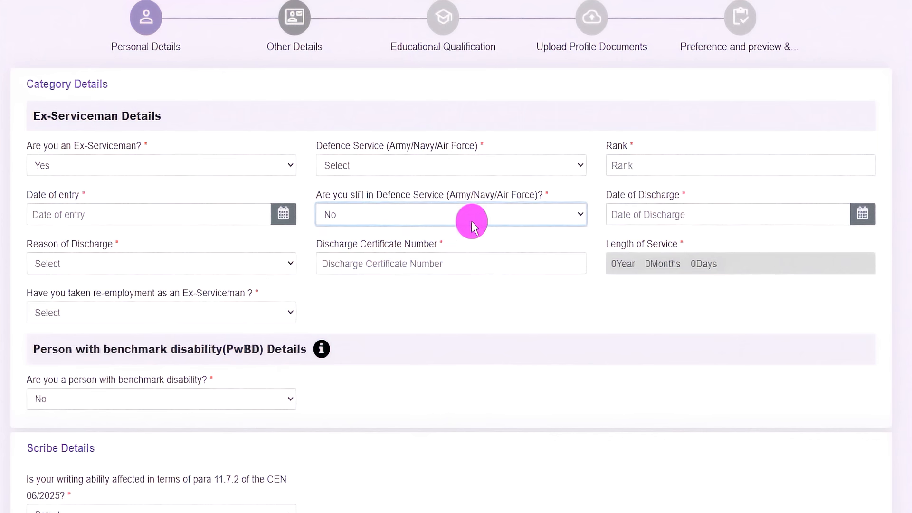
Check the discharge date, reason of discharge and discharge certificate number fields, and set Ex-Serviceman back to No
{"action": "left_click", "coordinate": [861, 216]}
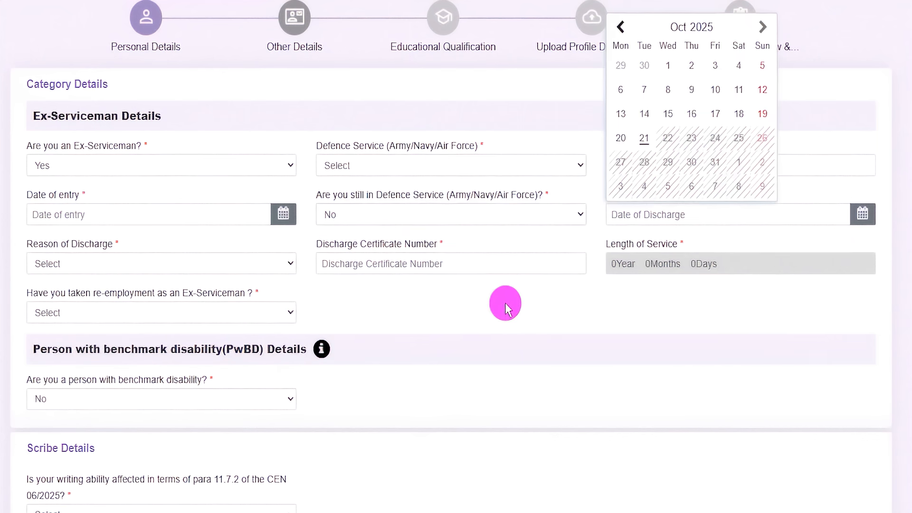
{"action": "left_click", "coordinate": [481, 291]}
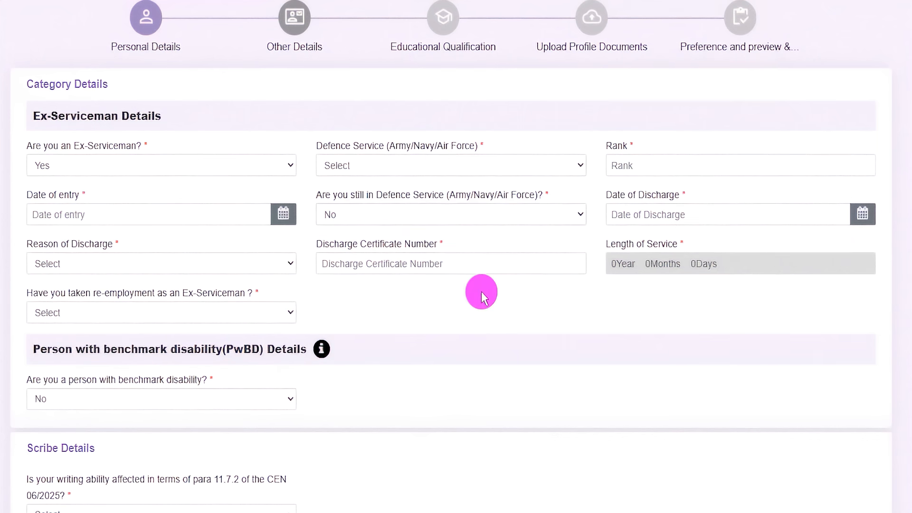
{"action": "left_click", "coordinate": [221, 262]}
{"action": "left_click", "coordinate": [221, 263]}
{"action": "left_click_drag", "start_coordinate": [326, 244], "coordinate": [406, 256]}
{"action": "left_click", "coordinate": [403, 260]}
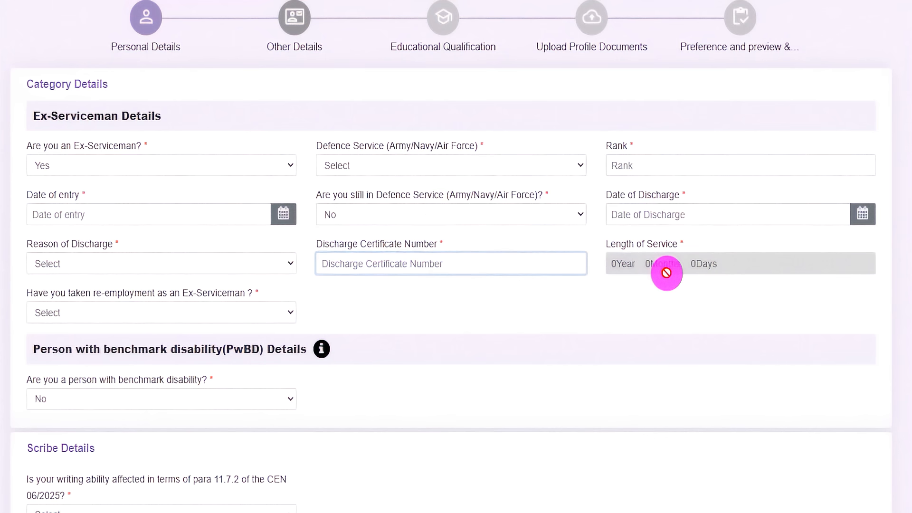
{"action": "left_click", "coordinate": [99, 161]}
{"action": "left_click", "coordinate": [55, 212]}
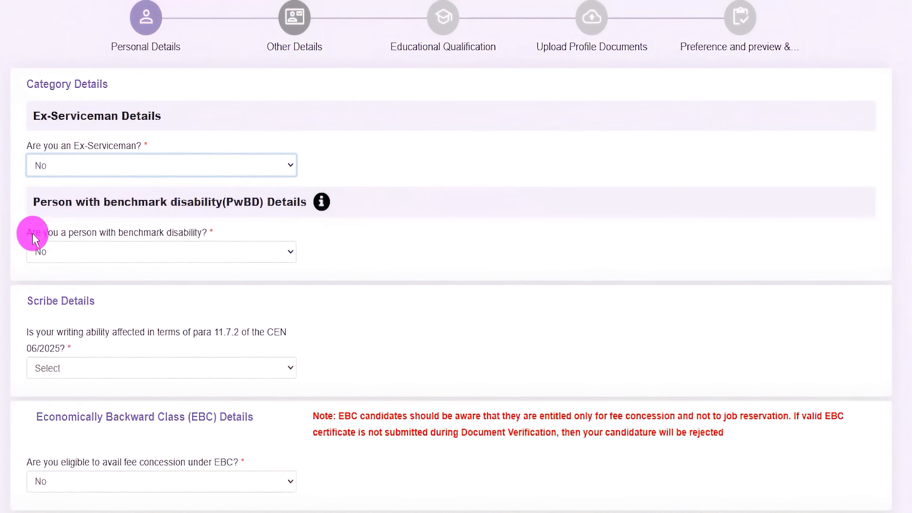
Set person with benchmark disability to Yes, with disability category Visual Impairment (VI) and sub-category Blindness (B)
{"action": "left_click_drag", "start_coordinate": [33, 233], "coordinate": [70, 234]}
{"action": "left_click_drag", "start_coordinate": [173, 232], "coordinate": [189, 233]}
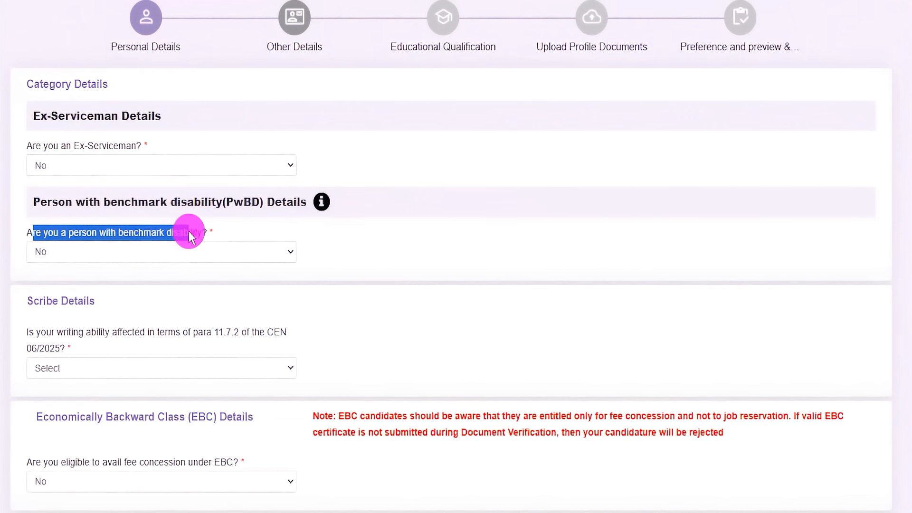
{"action": "left_click", "coordinate": [146, 250]}
{"action": "left_click", "coordinate": [76, 287]}
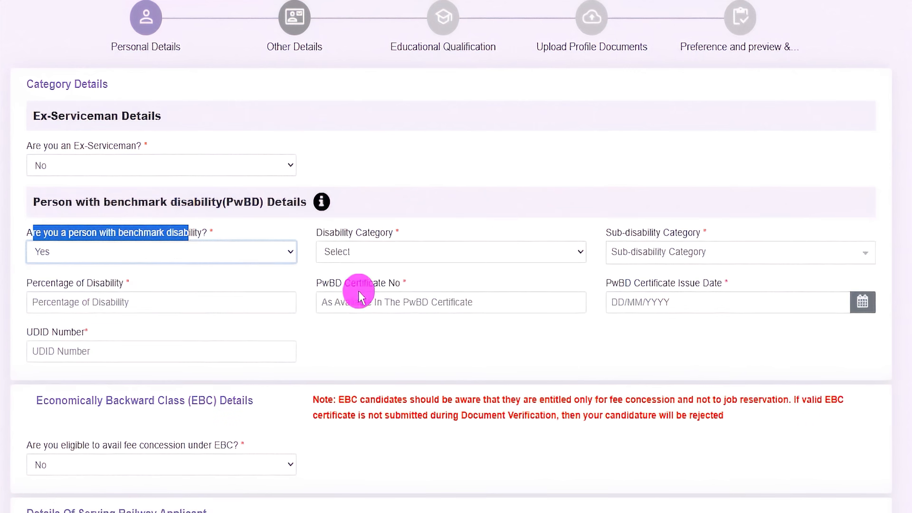
{"action": "left_click", "coordinate": [454, 250]}
{"action": "left_click", "coordinate": [377, 287]}
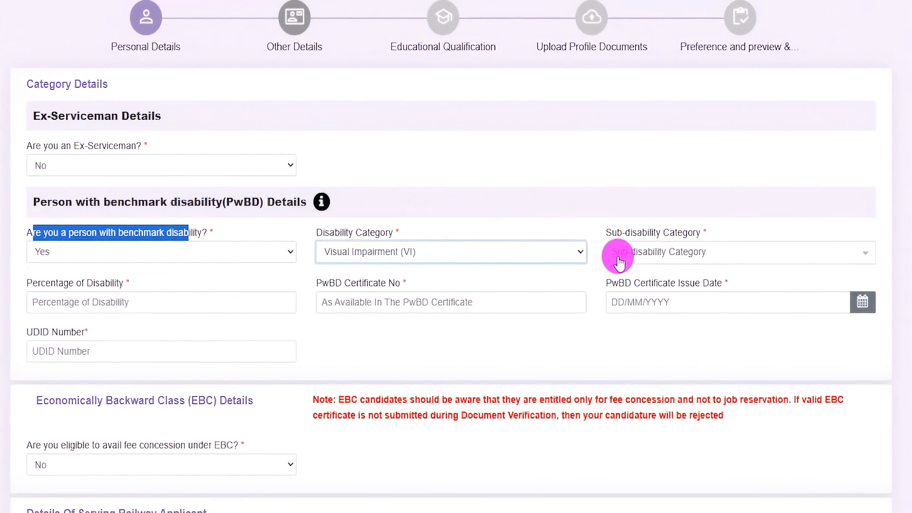
{"action": "left_click", "coordinate": [663, 253]}
{"action": "left_click", "coordinate": [653, 285]}
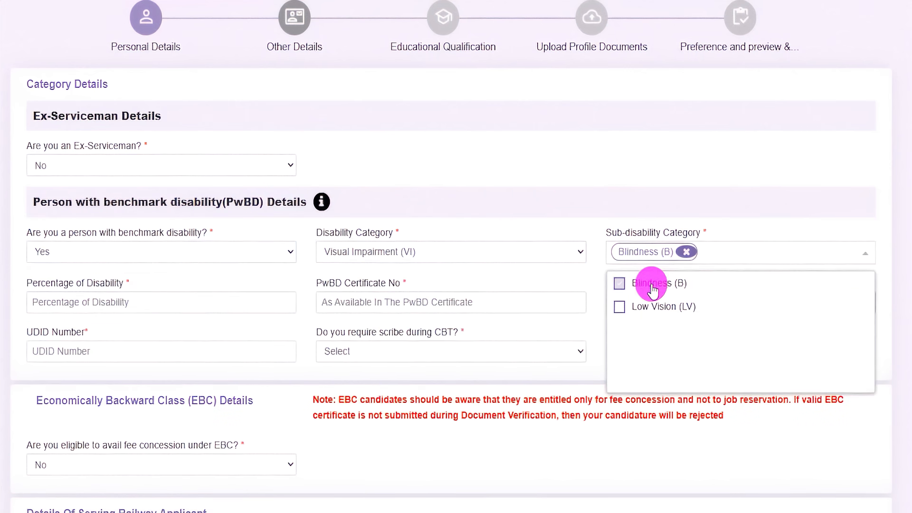
Check the percentage of disability, PwBD certificate number, certificate issue date and UDID number fields
{"action": "left_click", "coordinate": [94, 299]}
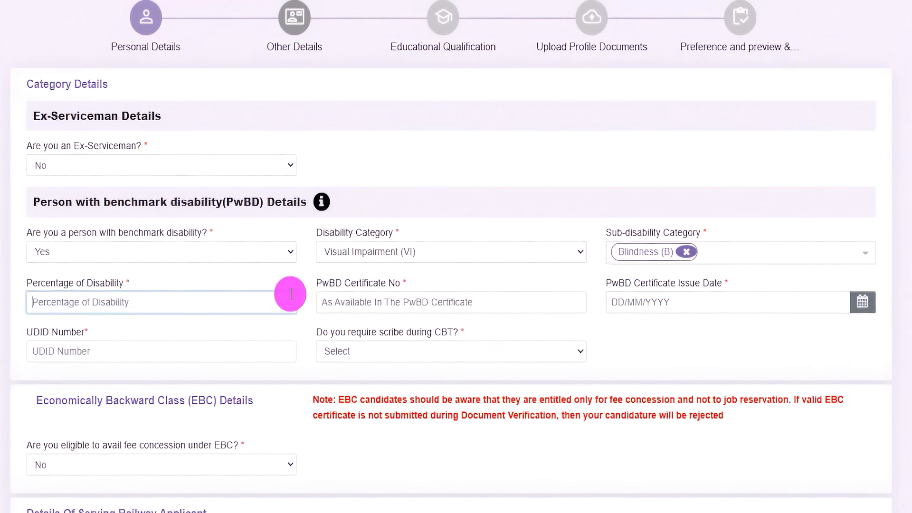
{"action": "left_click_drag", "start_coordinate": [322, 284], "coordinate": [388, 286]}
{"action": "left_click", "coordinate": [386, 297]}
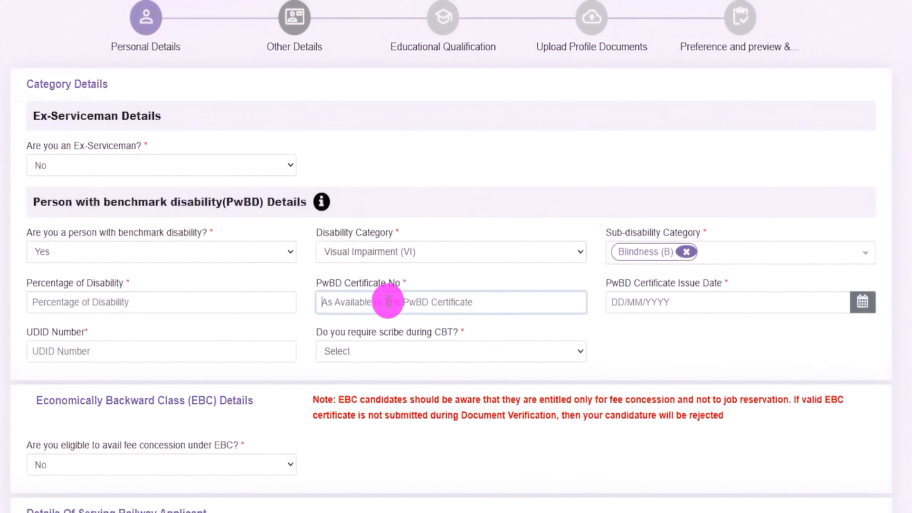
{"action": "left_click", "coordinate": [863, 302]}
{"action": "left_click", "coordinate": [788, 340]}
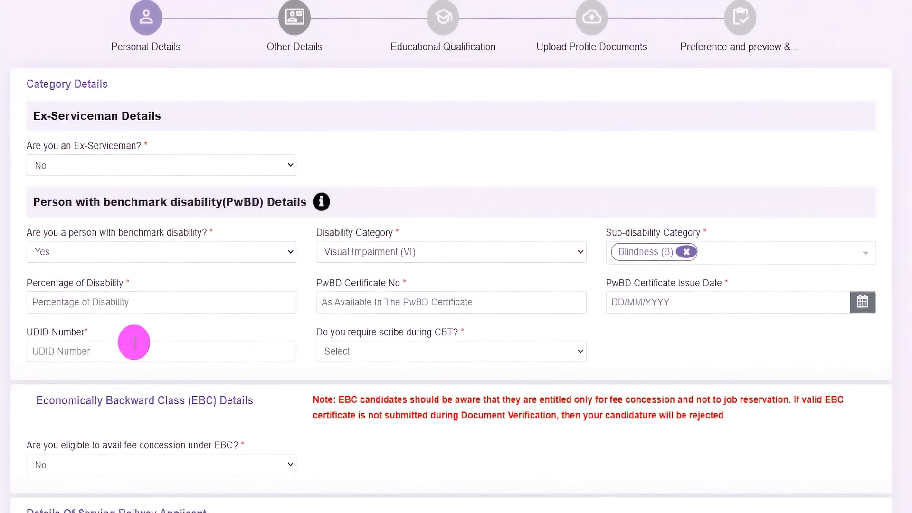
{"action": "left_click_drag", "start_coordinate": [45, 326], "coordinate": [67, 346]}
{"action": "left_click", "coordinate": [67, 350]}
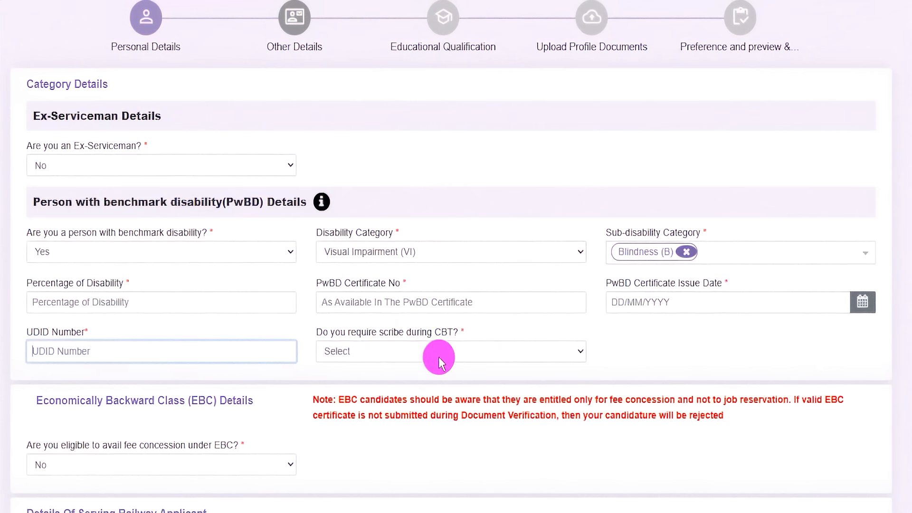
Set the scribe requirement during CBT to Yes and agree to the scribe information
{"action": "left_click", "coordinate": [398, 349]}
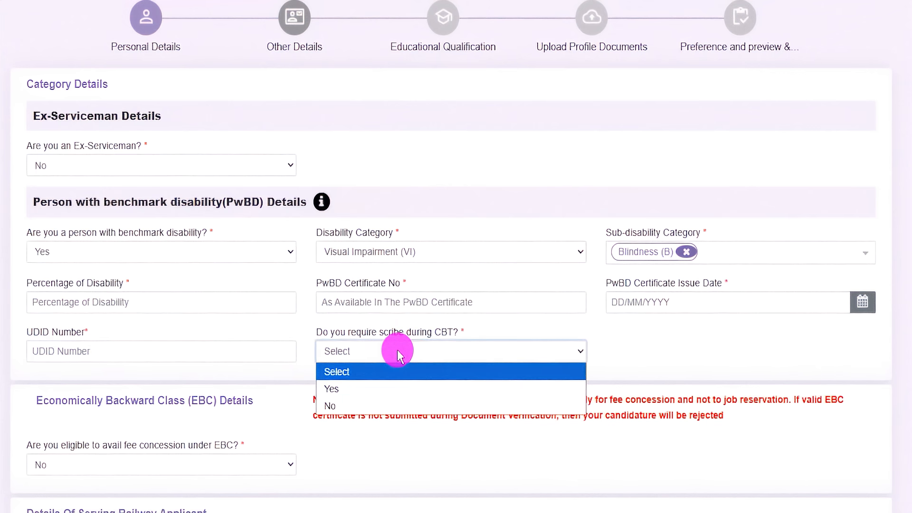
{"action": "left_click", "coordinate": [350, 387]}
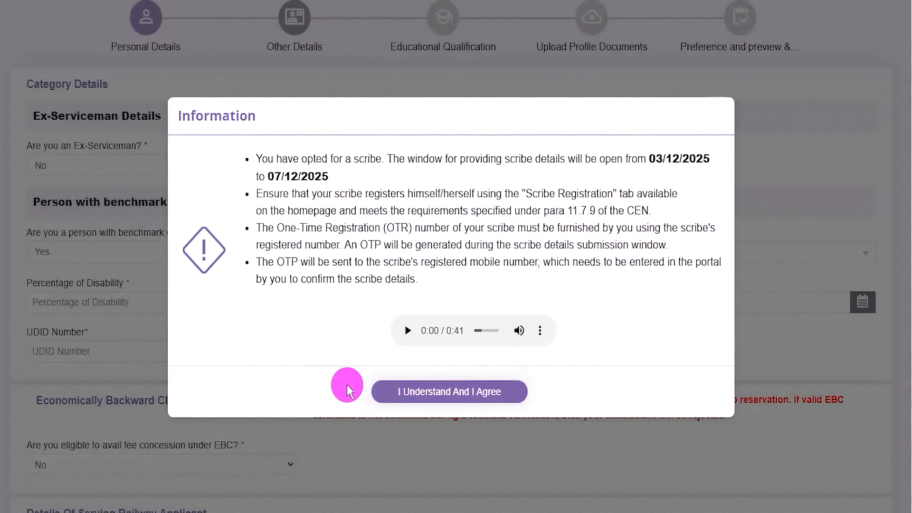
{"action": "left_click", "coordinate": [413, 393]}
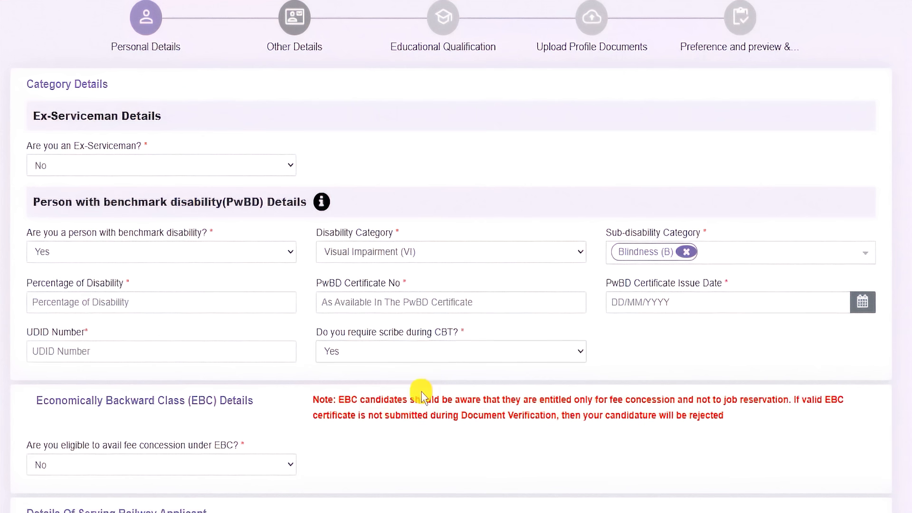
{"action": "left_click", "coordinate": [391, 356]}
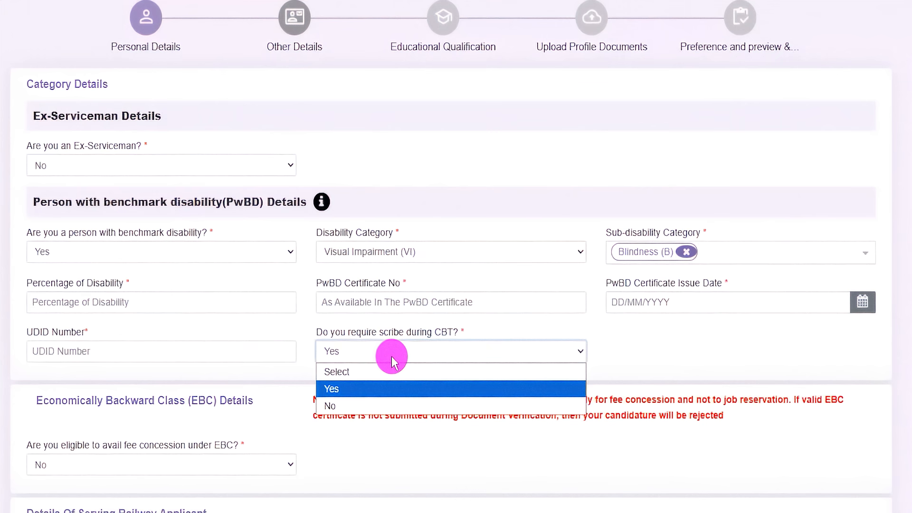
{"action": "left_click", "coordinate": [629, 344]}
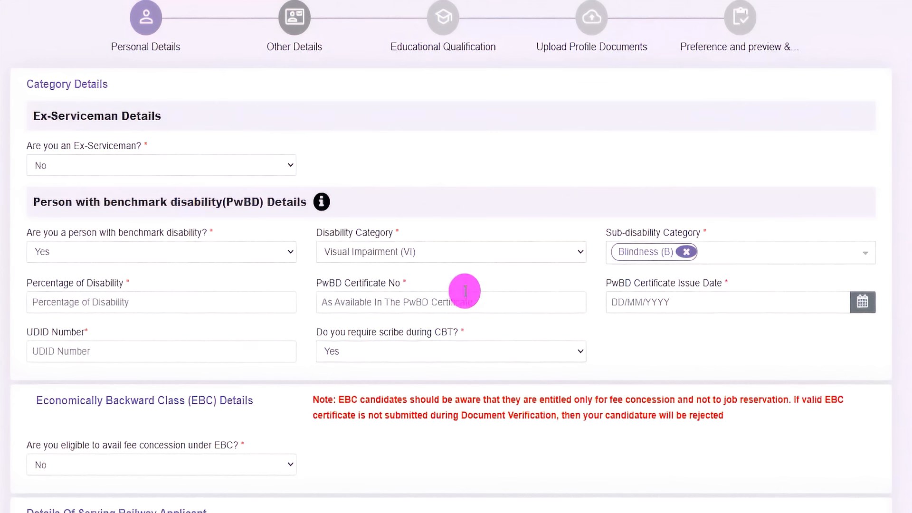
Set person with benchmark disability back to No in the PwBD details
{"action": "left_click_drag", "start_coordinate": [234, 202], "coordinate": [256, 202]}
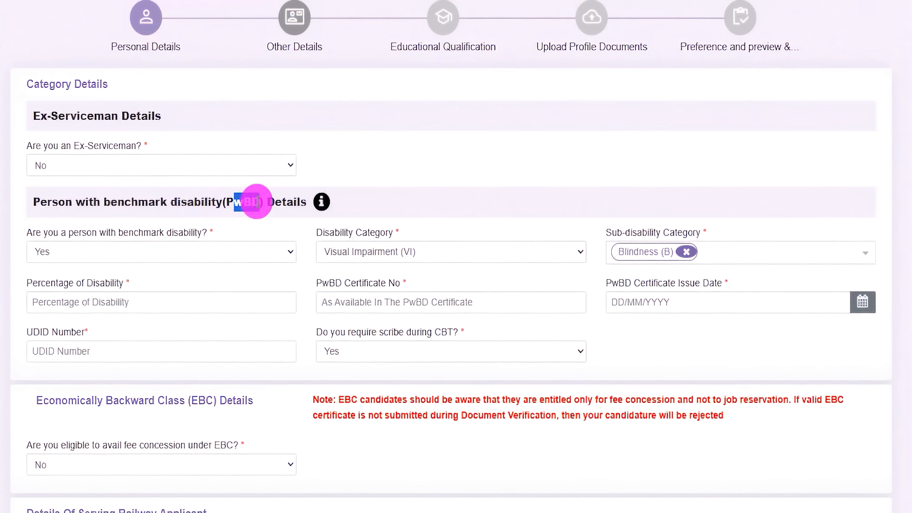
{"action": "left_click", "coordinate": [111, 254]}
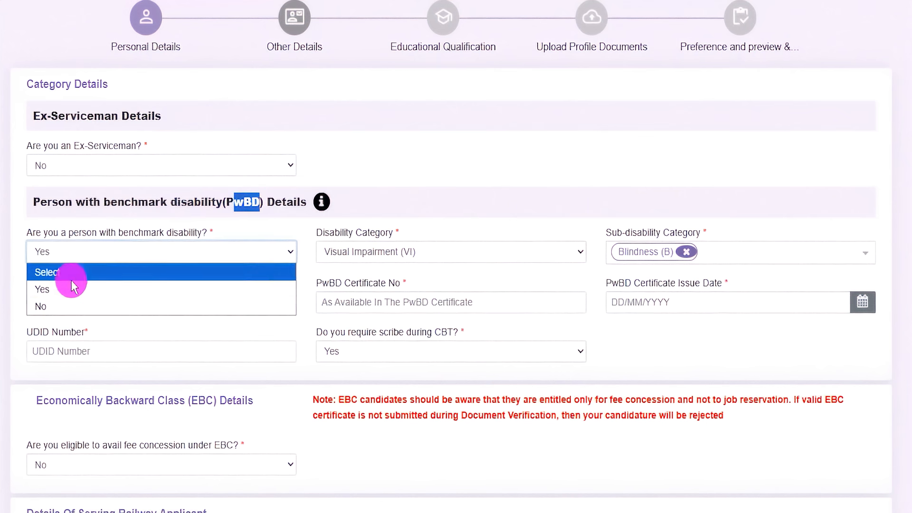
{"action": "left_click", "coordinate": [56, 304]}
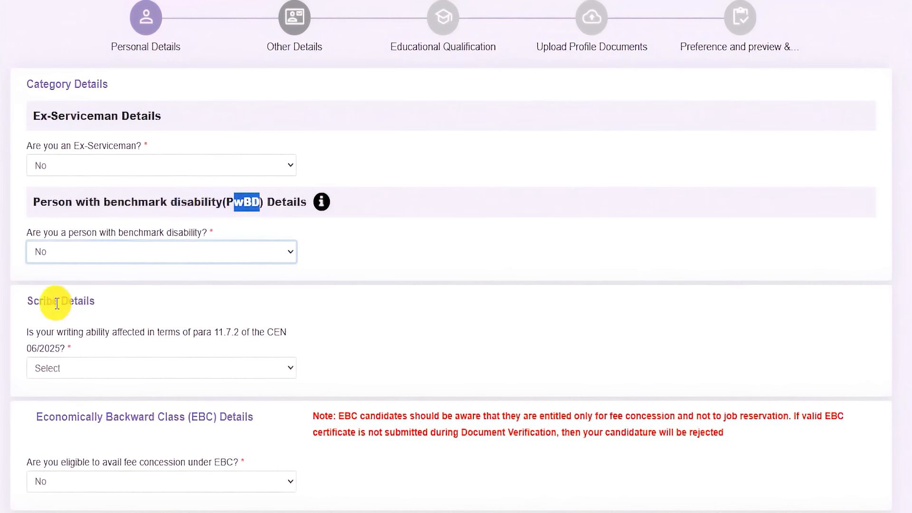
{"action": "left_click", "coordinate": [415, 264]}
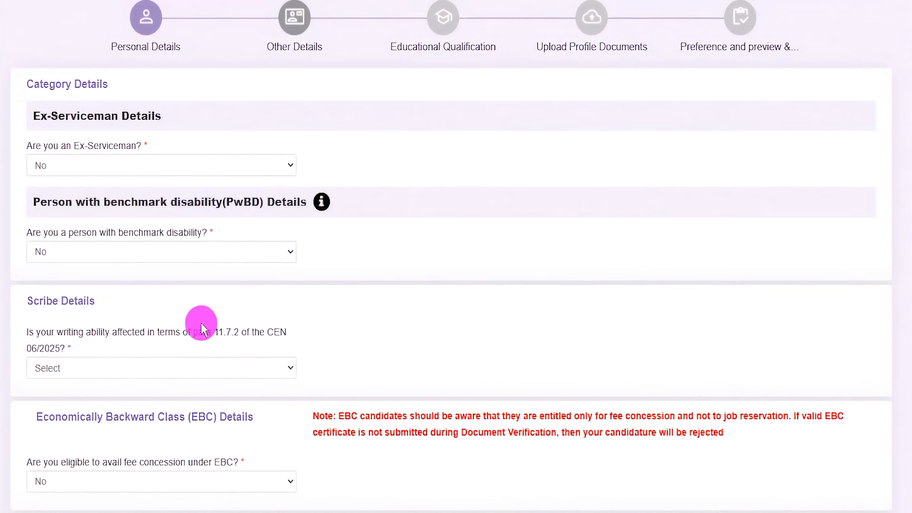
Set writing ability affected under para 11.7.2 to Yes, then read and agree to the scribe information
{"action": "left_click_drag", "start_coordinate": [63, 329], "coordinate": [263, 338]}
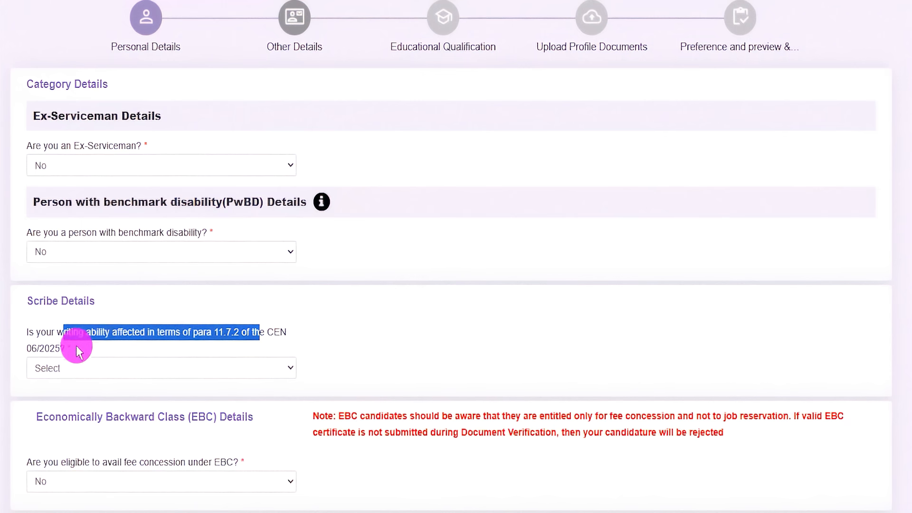
{"action": "left_click", "coordinate": [71, 367]}
{"action": "left_click", "coordinate": [60, 405]}
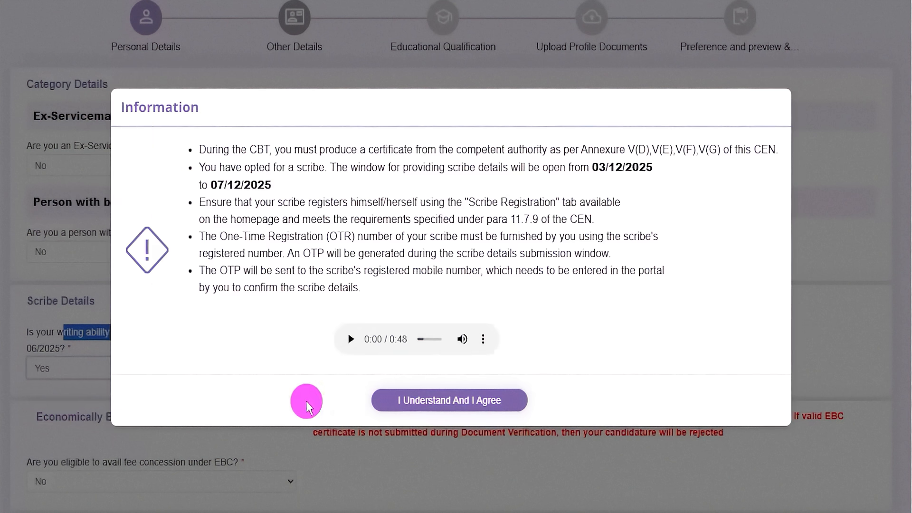
{"action": "left_click_drag", "start_coordinate": [250, 149], "coordinate": [331, 219]}
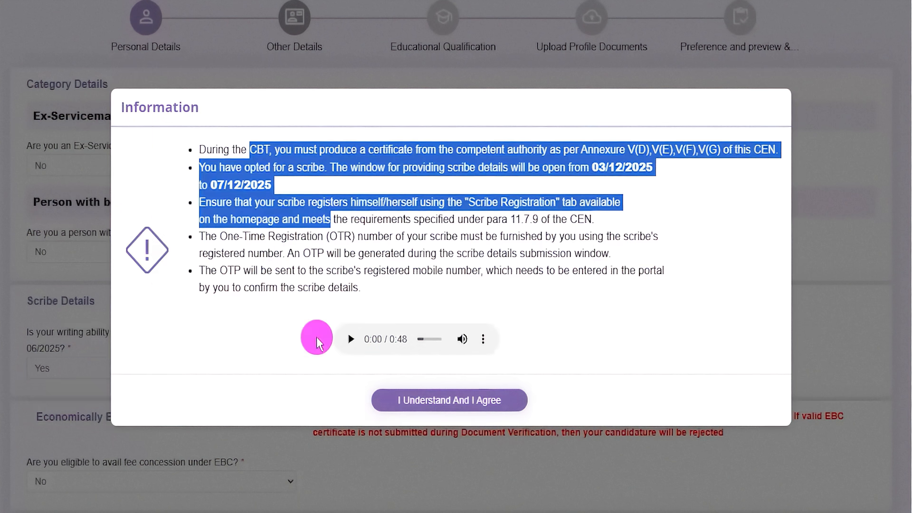
{"action": "left_click", "coordinate": [458, 401]}
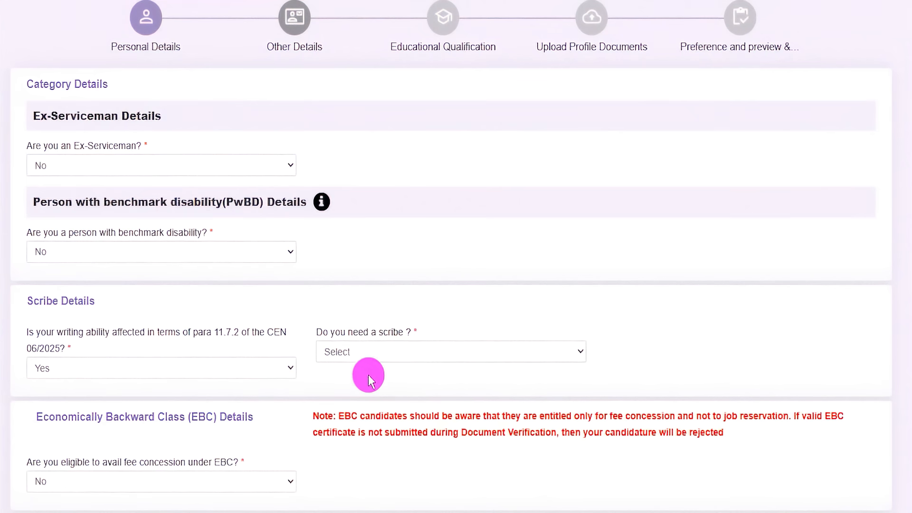
Set the need for a scribe to Yes in the scribe details and agree to the information notice
{"action": "left_click", "coordinate": [385, 357]}
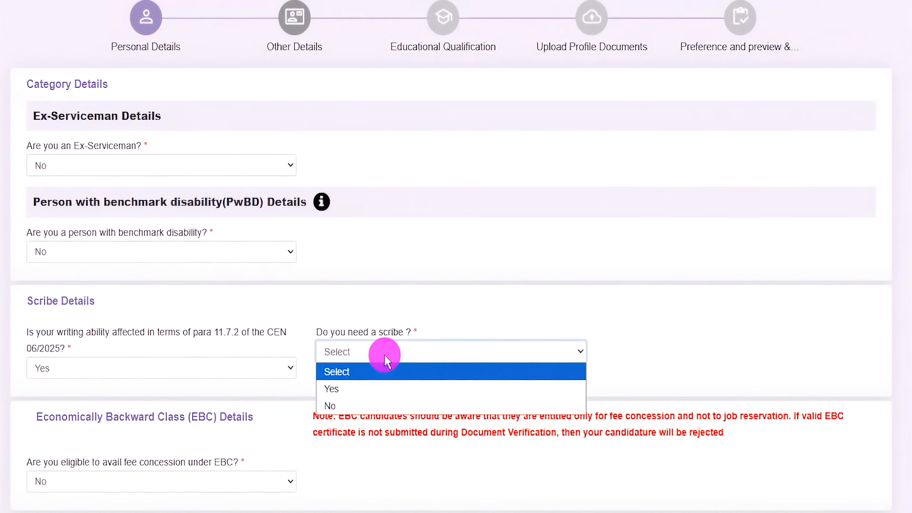
{"action": "left_click", "coordinate": [355, 389]}
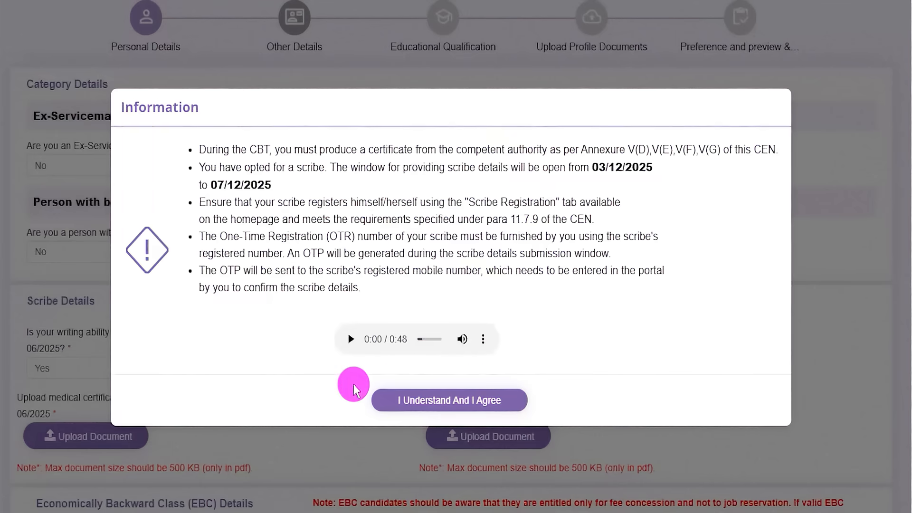
{"action": "left_click", "coordinate": [406, 397]}
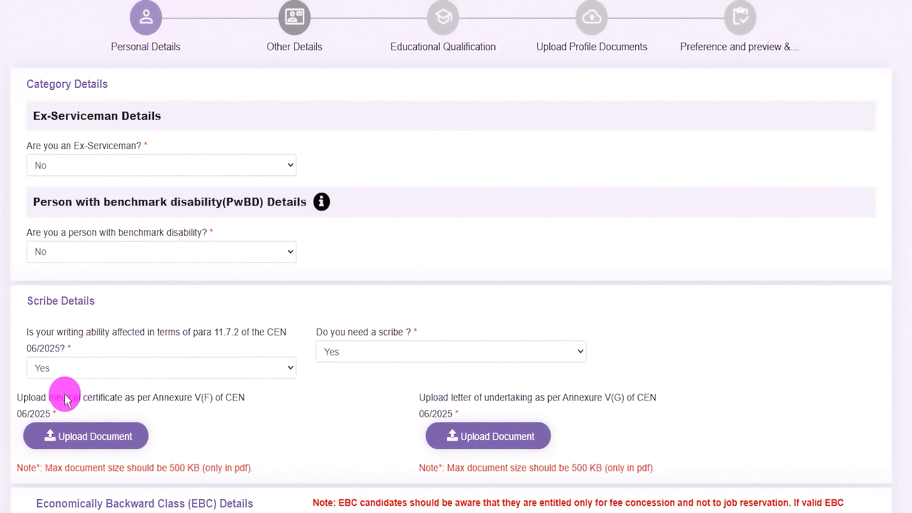
Check the upload requirements for the medical certificate and letter of undertaking, including file format and maximum size
{"action": "left_click_drag", "start_coordinate": [40, 398], "coordinate": [129, 407]}
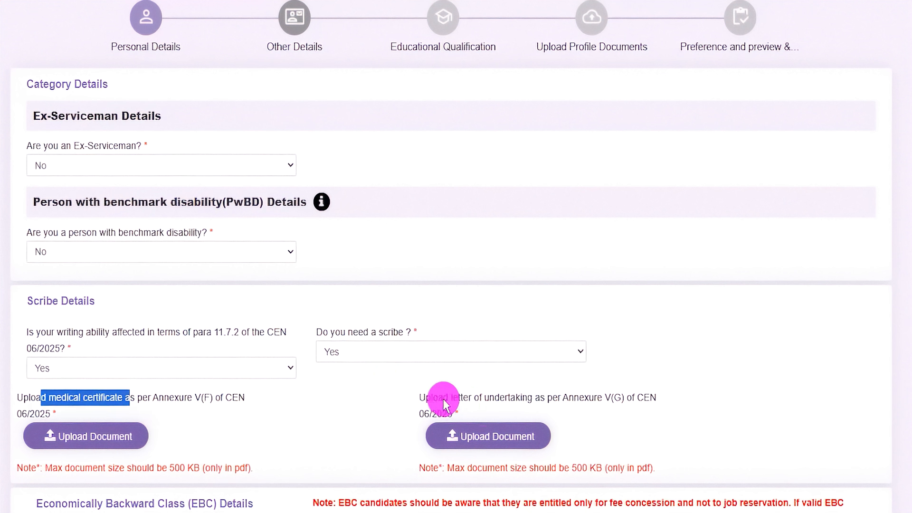
{"action": "left_click_drag", "start_coordinate": [443, 398], "coordinate": [600, 400]}
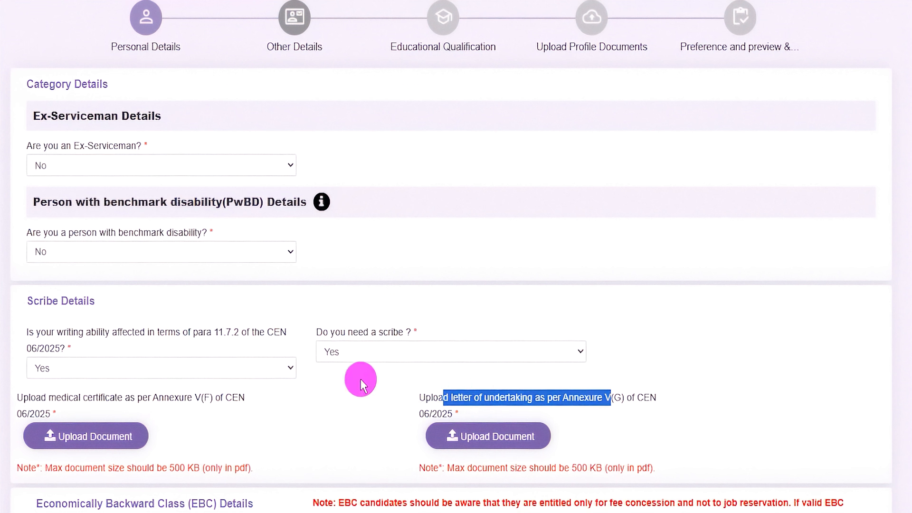
{"action": "left_click_drag", "start_coordinate": [211, 468], "coordinate": [223, 467]}
{"action": "left_click_drag", "start_coordinate": [629, 470], "coordinate": [642, 469]}
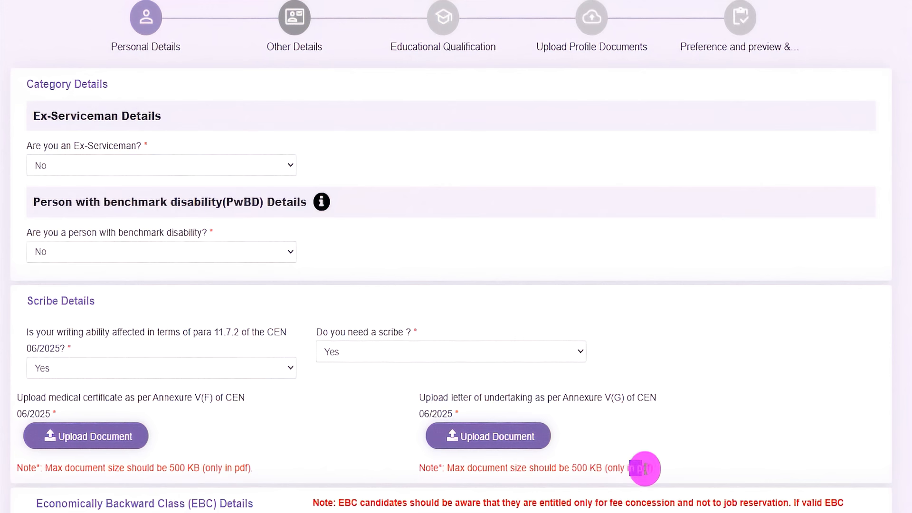
{"action": "left_click_drag", "start_coordinate": [572, 468], "coordinate": [588, 469]}
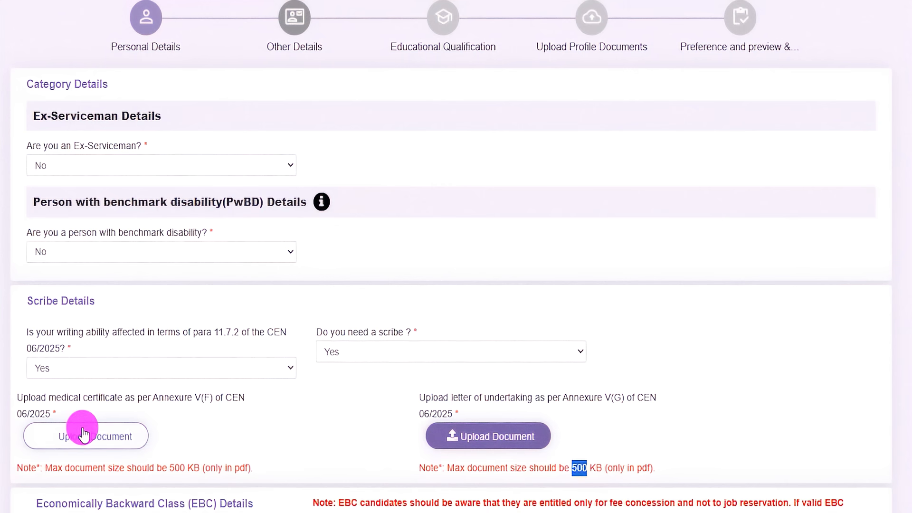
Set writing ability affected under para 11.7.2 of the CEN 06/2025 to No
{"action": "left_click", "coordinate": [79, 372]}
{"action": "left_click", "coordinate": [59, 419]}
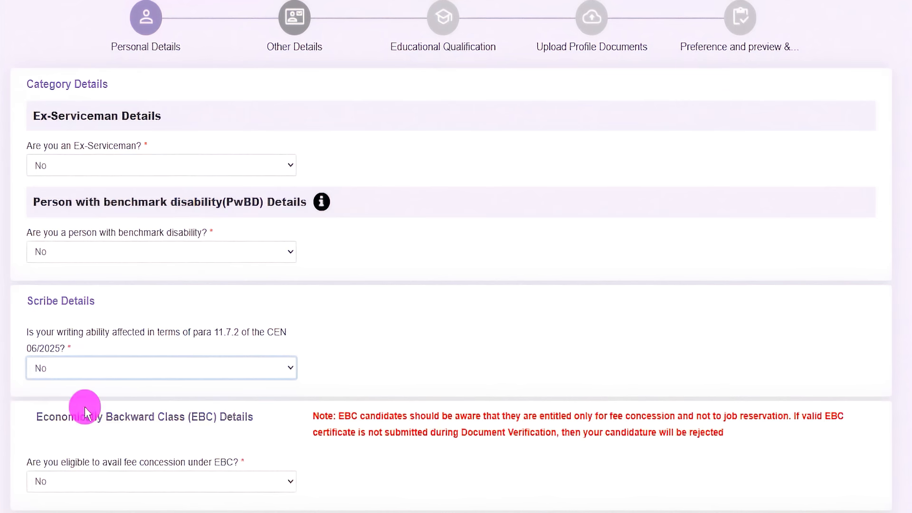
{"action": "left_click", "coordinate": [352, 366]}
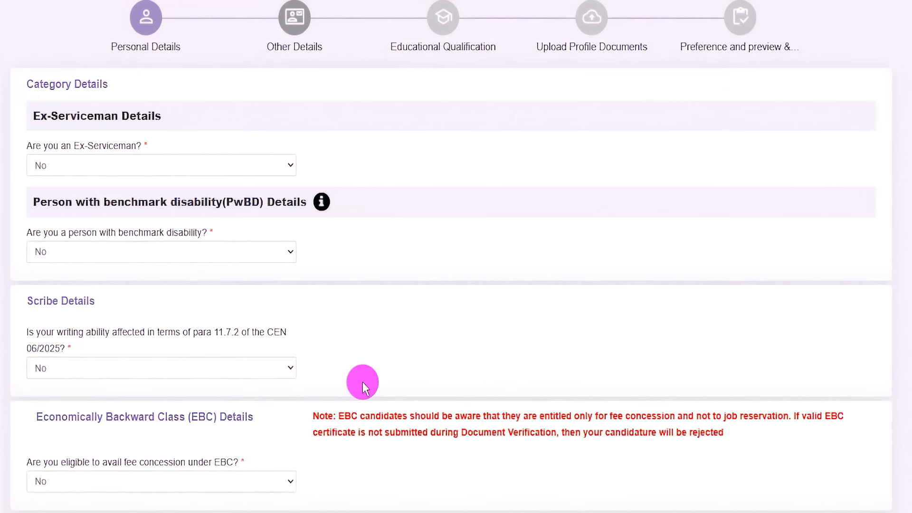
Set eligibility for the EBC fee concession to Yes, then read and agree to the EBC information
{"action": "scroll", "coordinate": [351, 468], "scroll_direction": "down", "scroll_amount": 2}
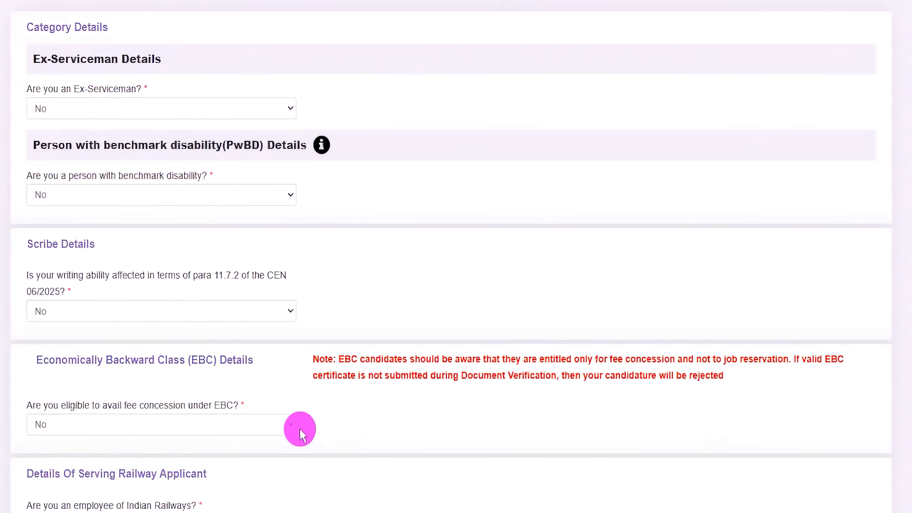
{"action": "left_click_drag", "start_coordinate": [63, 364], "coordinate": [233, 364]}
{"action": "left_click", "coordinate": [123, 420]}
{"action": "left_click", "coordinate": [82, 460]}
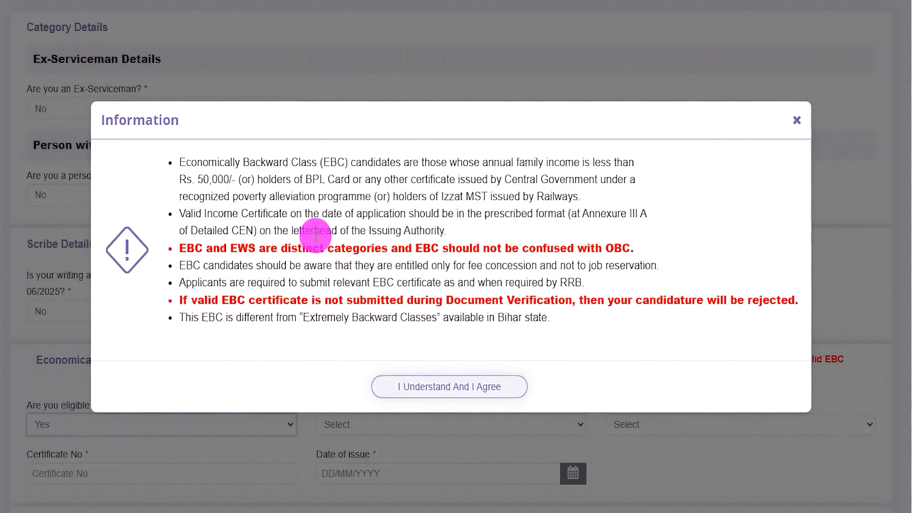
{"action": "left_click_drag", "start_coordinate": [259, 169], "coordinate": [339, 203]}
{"action": "left_click", "coordinate": [340, 203]}
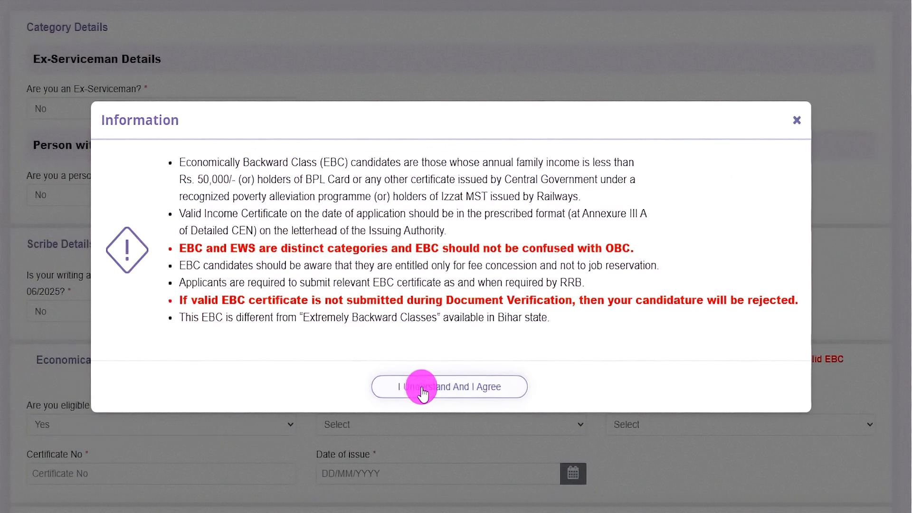
{"action": "left_click", "coordinate": [444, 387]}
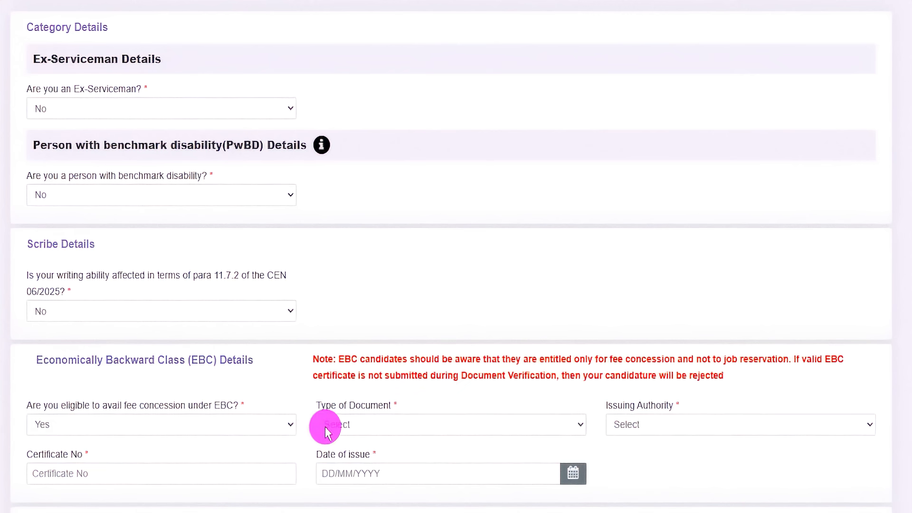
Check the EBC document type and issuing authority options, and the certificate number and date of issue fields
{"action": "scroll", "coordinate": [354, 436], "scroll_direction": "down", "scroll_amount": 1}
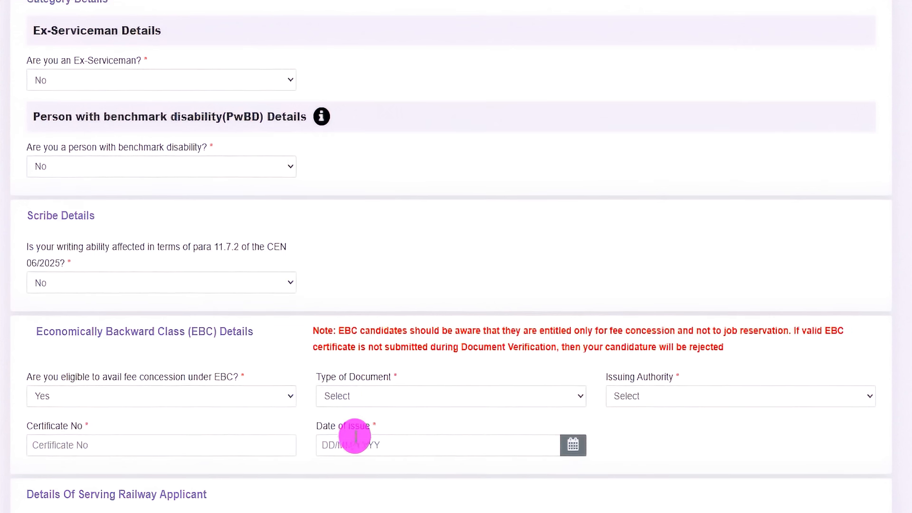
{"action": "left_click", "coordinate": [361, 396]}
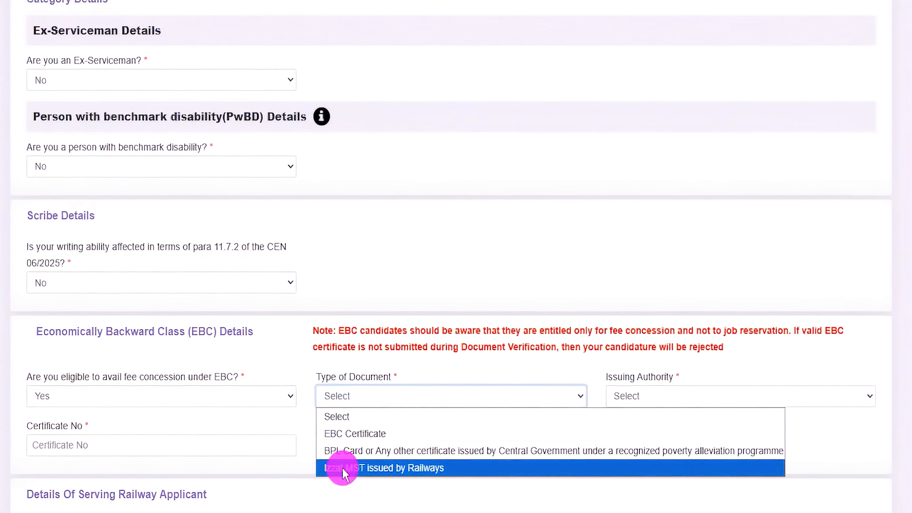
{"action": "left_click", "coordinate": [667, 387]}
{"action": "left_click", "coordinate": [665, 397]}
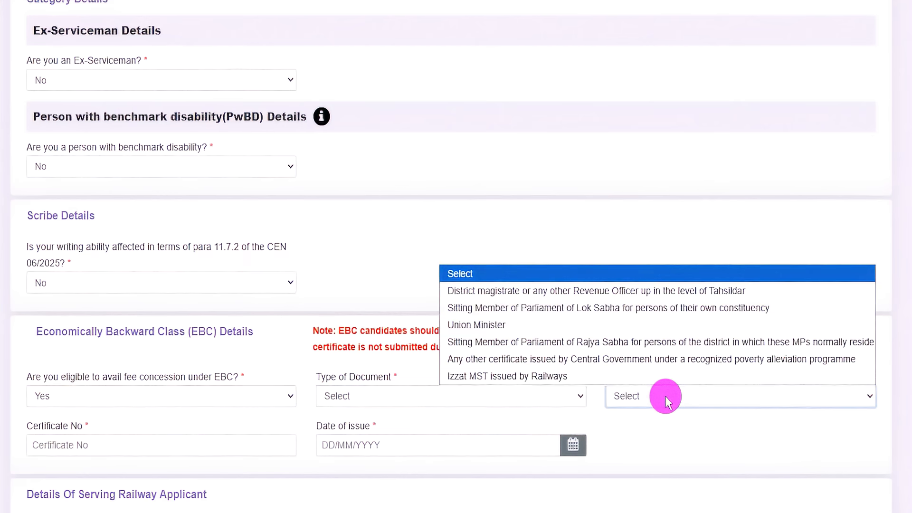
{"action": "left_click", "coordinate": [127, 445]}
{"action": "left_click", "coordinate": [572, 449]}
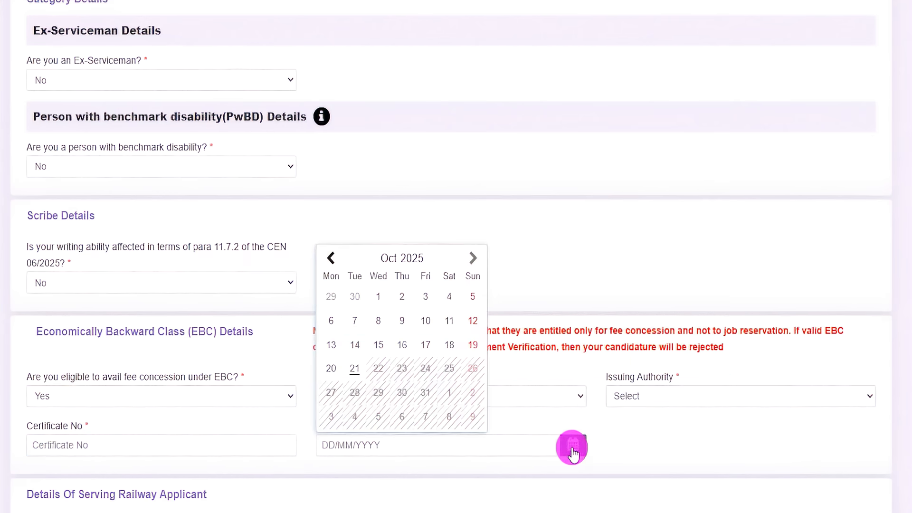
{"action": "left_click", "coordinate": [626, 435]}
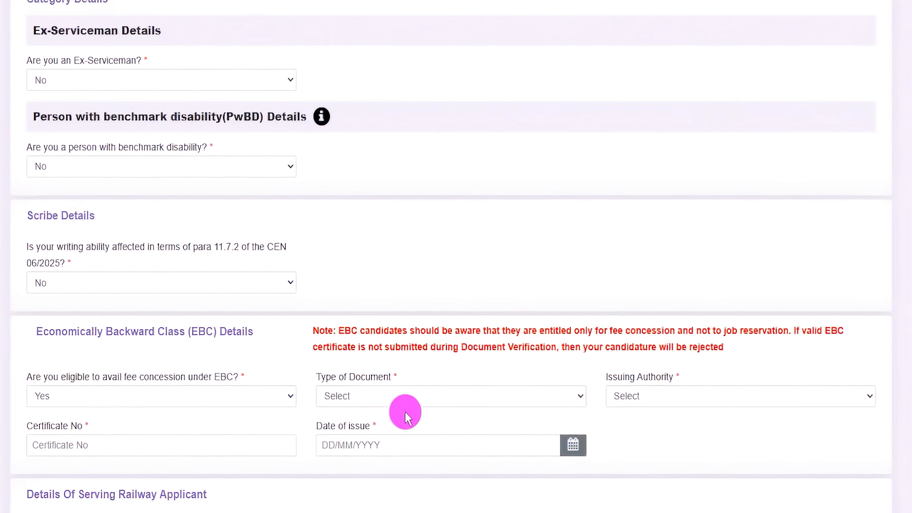
Set eligibility for fee concession under EBC to No
{"action": "left_click", "coordinate": [214, 408]}
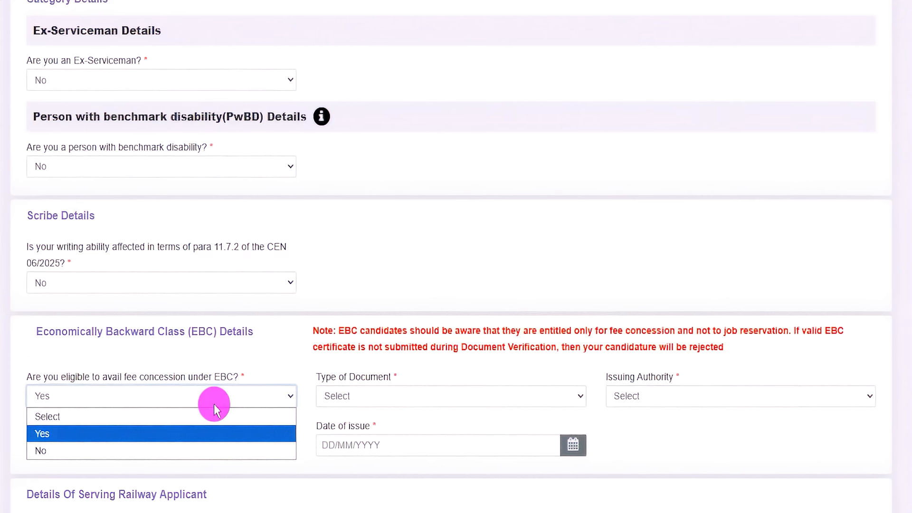
{"action": "left_click", "coordinate": [81, 446]}
{"action": "left_click", "coordinate": [319, 397]}
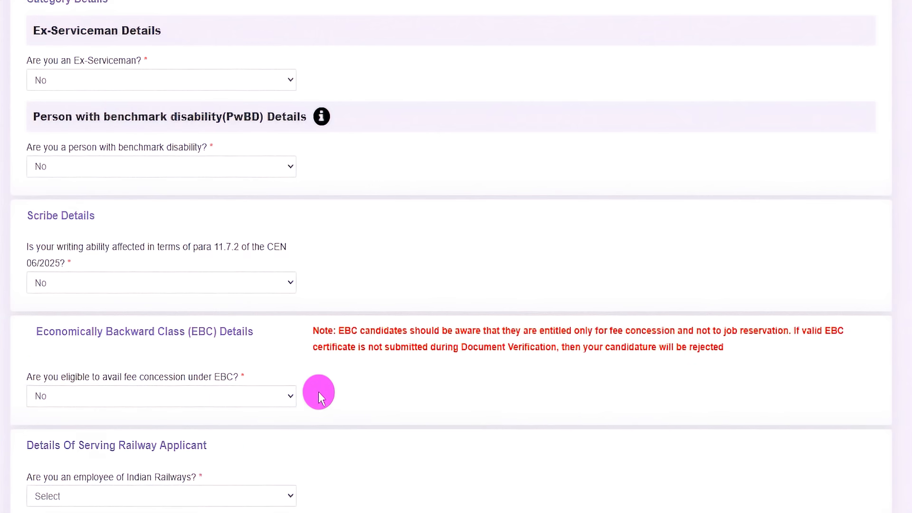
Set the Indian Railways employee question under Details Of Serving Railway Applicant to Yes
{"action": "scroll", "coordinate": [341, 468], "scroll_direction": "down", "scroll_amount": 1}
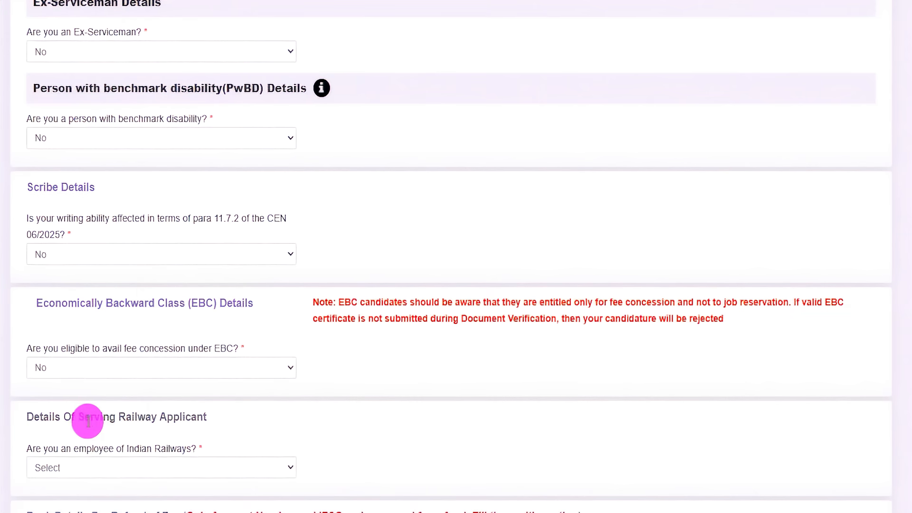
{"action": "left_click_drag", "start_coordinate": [64, 418], "coordinate": [164, 421]}
{"action": "left_click", "coordinate": [134, 468]}
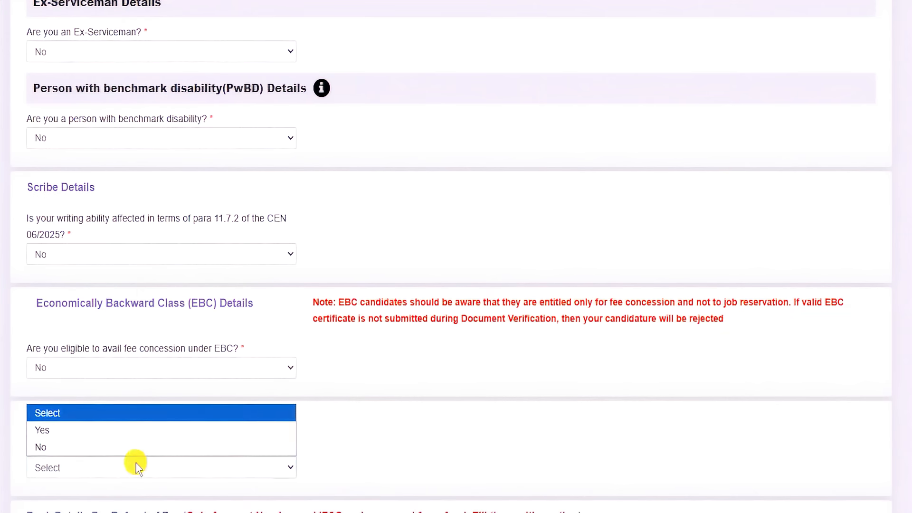
{"action": "left_click", "coordinate": [83, 430]}
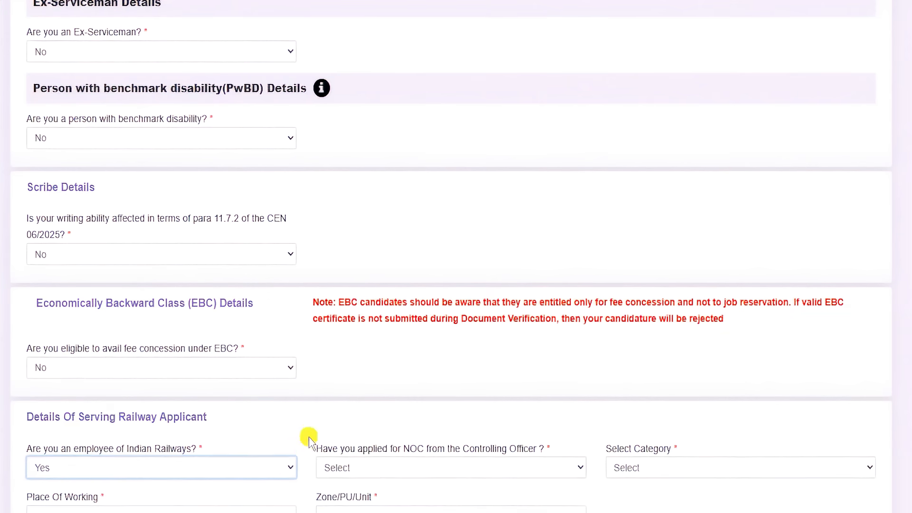
{"action": "left_click", "coordinate": [309, 440]}
Examine the serving railway applicant fields: NOC application, category options, place of working and Zone/PU/Unit options
{"action": "scroll", "coordinate": [309, 439], "scroll_direction": "down", "scroll_amount": 2}
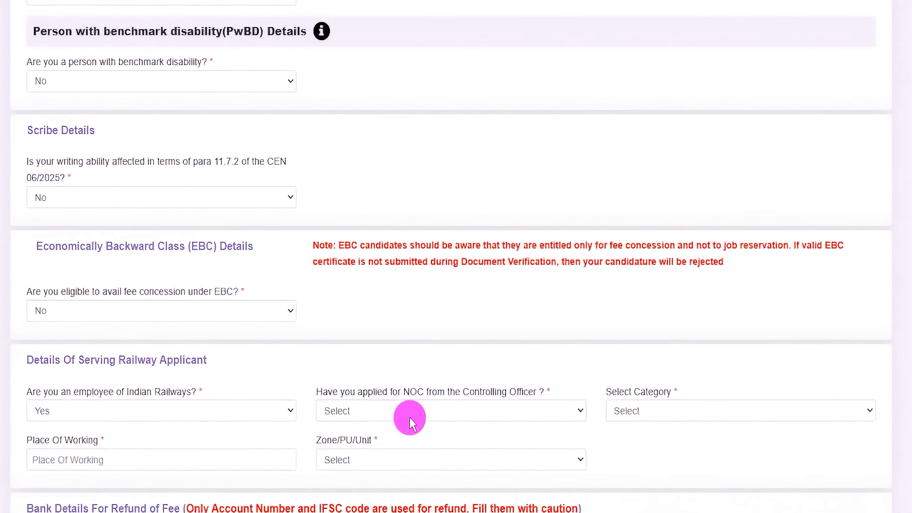
{"action": "left_click_drag", "start_coordinate": [368, 394], "coordinate": [408, 392]}
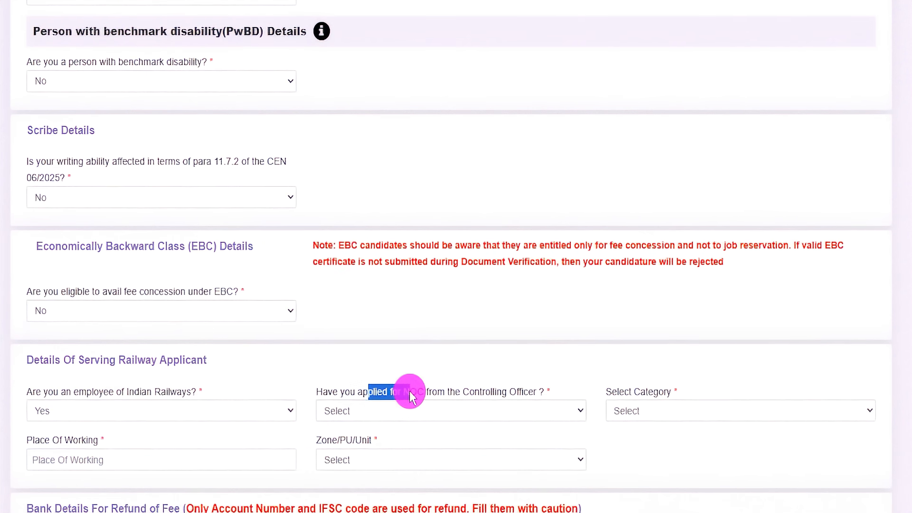
{"action": "left_click", "coordinate": [375, 410]}
{"action": "left_click", "coordinate": [375, 409]}
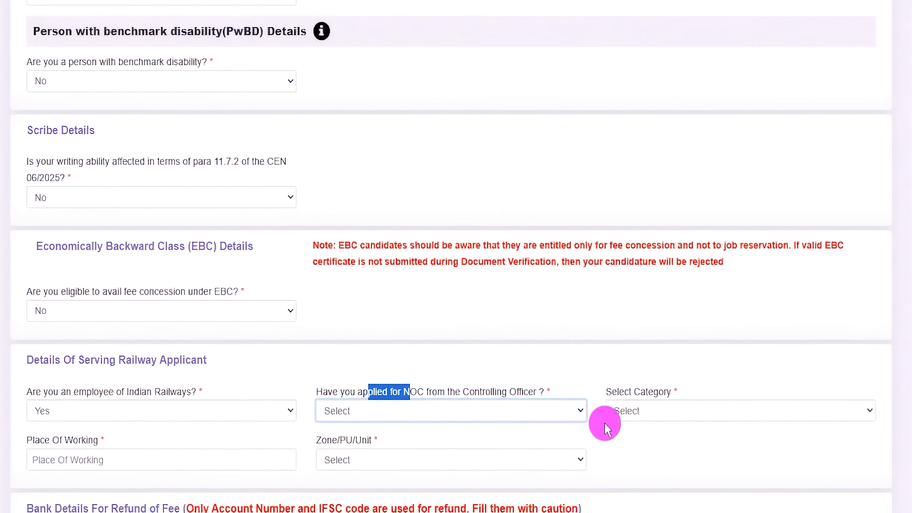
{"action": "left_click", "coordinate": [634, 410]}
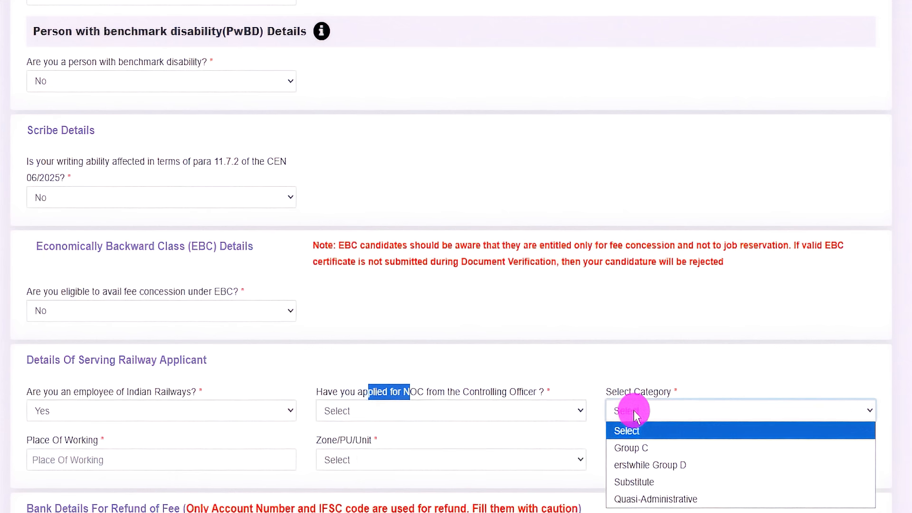
{"action": "left_click", "coordinate": [91, 447]}
{"action": "left_click", "coordinate": [92, 457]}
{"action": "left_click", "coordinate": [363, 465]}
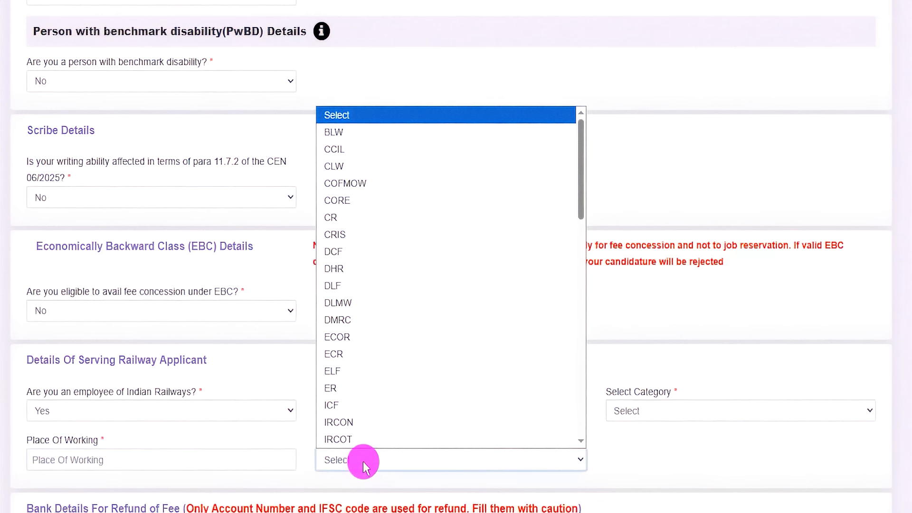
{"action": "left_click", "coordinate": [363, 464]}
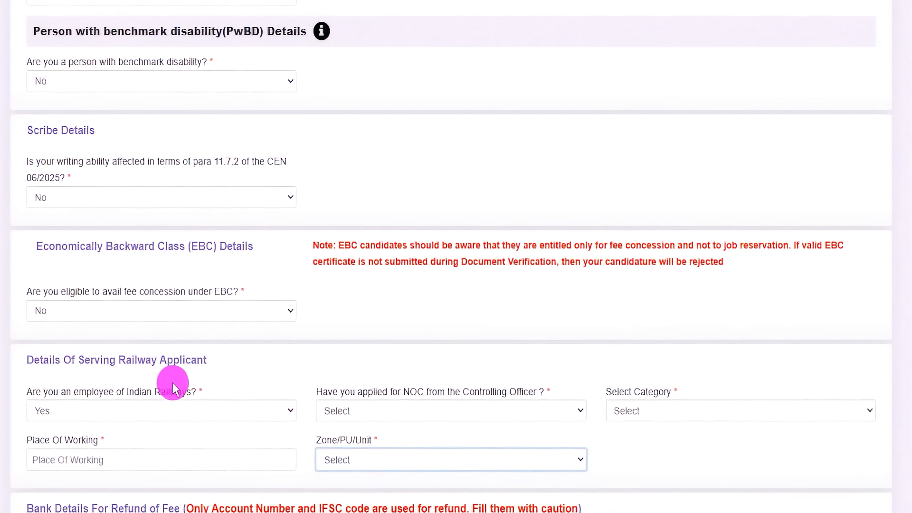
Set the Indian Railways employee question to No
{"action": "left_click_drag", "start_coordinate": [84, 360], "coordinate": [159, 361]}
{"action": "left_click", "coordinate": [126, 407]}
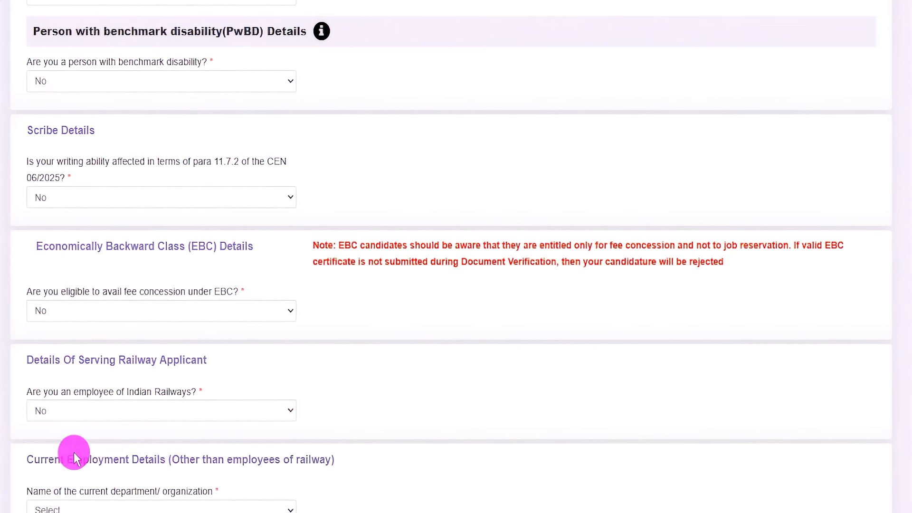
Set the current department/organization to Central Government and acknowledge the No Objection Certificate information
{"action": "left_click_drag", "start_coordinate": [45, 459], "coordinate": [118, 459]}
{"action": "scroll", "coordinate": [120, 460], "scroll_direction": "down", "scroll_amount": 1}
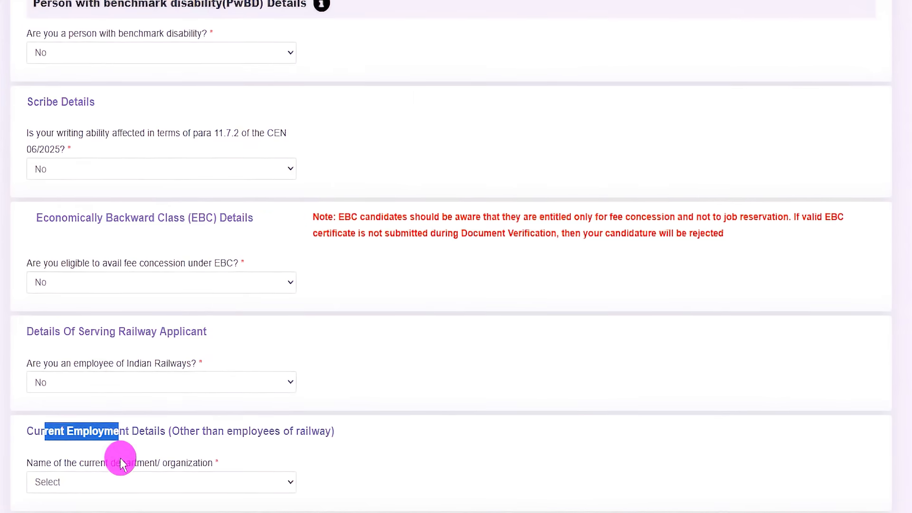
{"action": "left_click", "coordinate": [122, 455]}
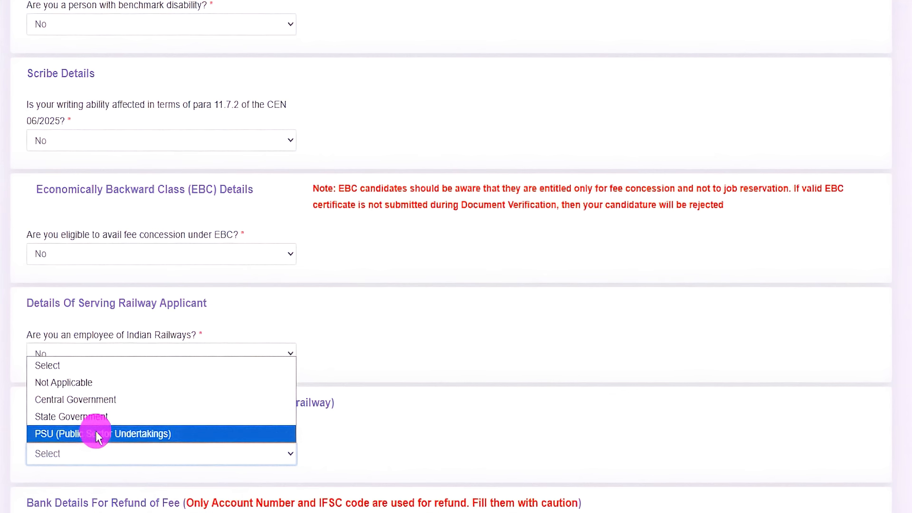
{"action": "left_click", "coordinate": [91, 400]}
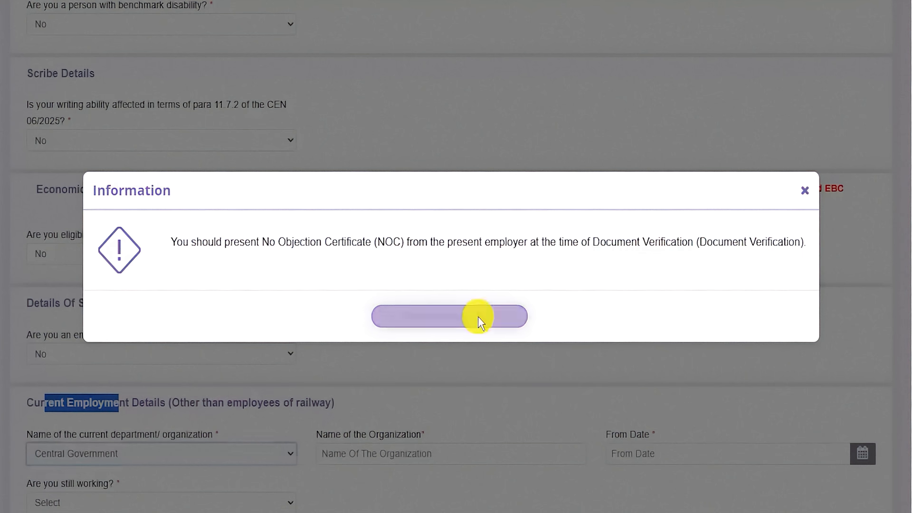
{"action": "left_click", "coordinate": [478, 317]}
{"action": "left_click", "coordinate": [364, 494]}
{"action": "scroll", "coordinate": [365, 495], "scroll_direction": "down", "scroll_amount": 1}
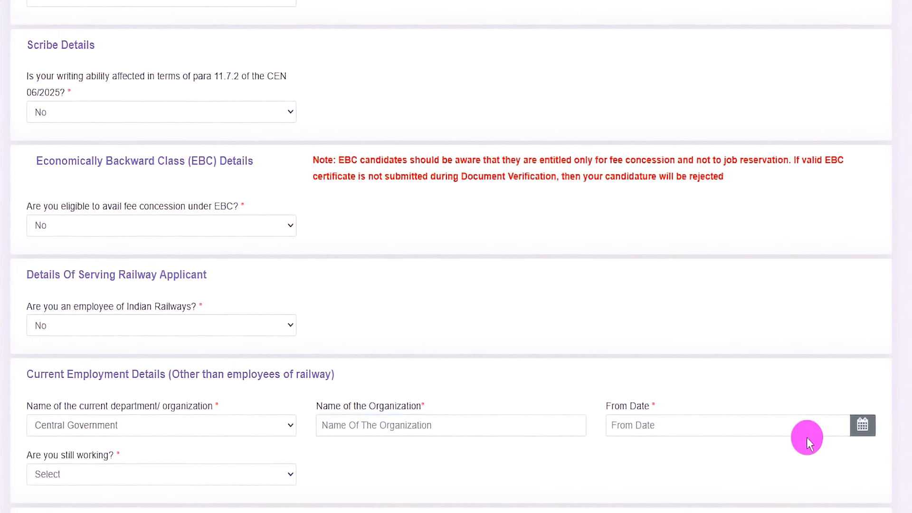
Set the still working question to No and check the From Date and To Date fields
{"action": "left_click", "coordinate": [864, 431]}
{"action": "left_click", "coordinate": [185, 506]}
{"action": "left_click", "coordinate": [107, 474]}
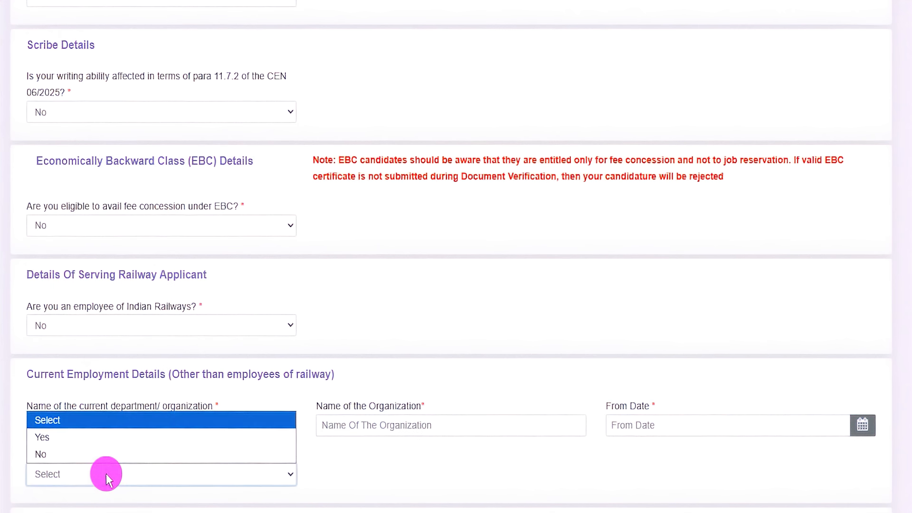
{"action": "left_click", "coordinate": [75, 454]}
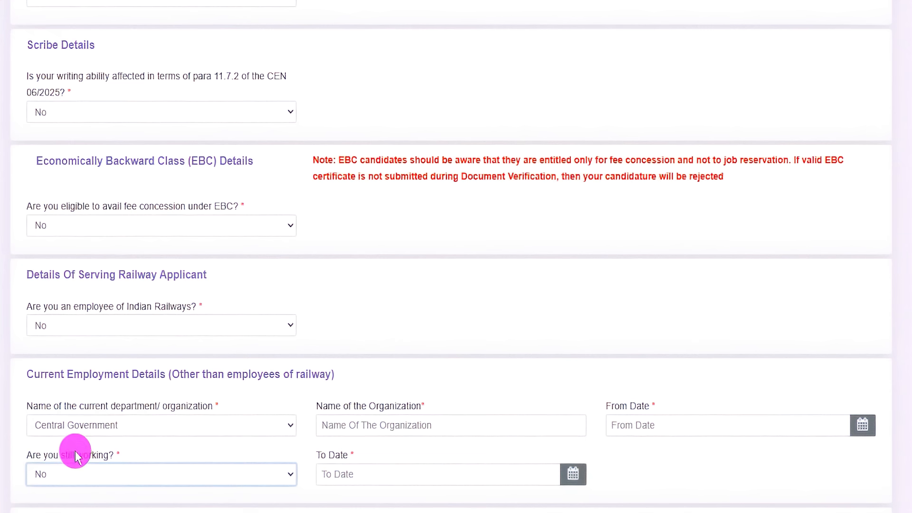
{"action": "left_click", "coordinate": [569, 485]}
{"action": "left_click", "coordinate": [622, 469]}
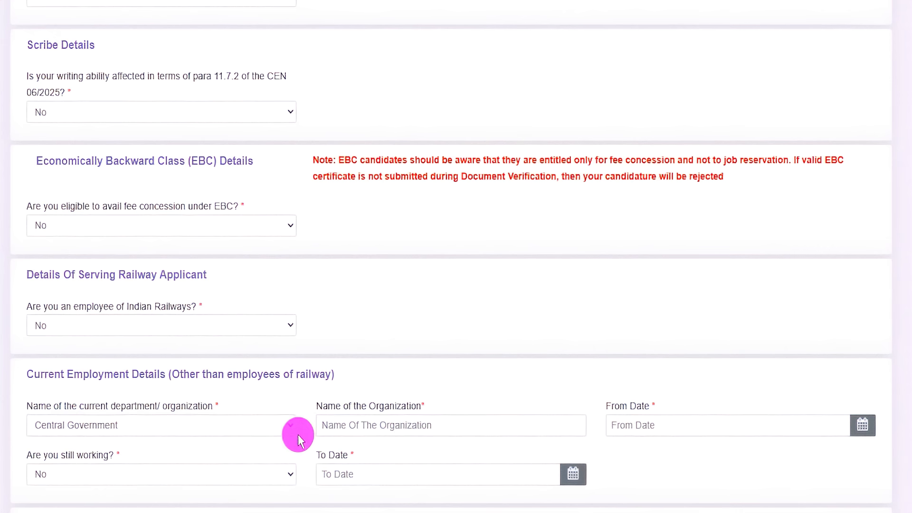
Set the current department/organization to Not Applicable
{"action": "left_click", "coordinate": [258, 425]}
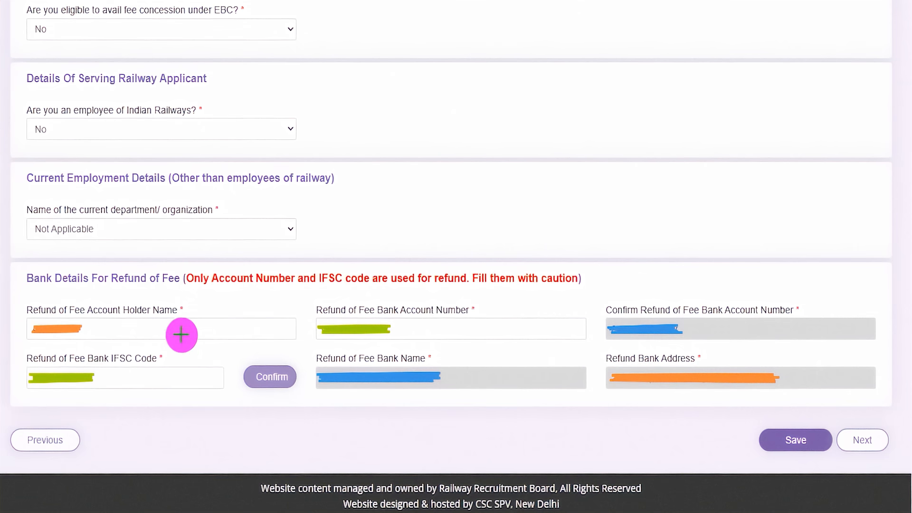
Review the bank details for fee refund: account holder name, account number, IFSC code and its confirmation, bank name and bank address
{"action": "left_click_drag", "start_coordinate": [181, 293], "coordinate": [207, 265]}
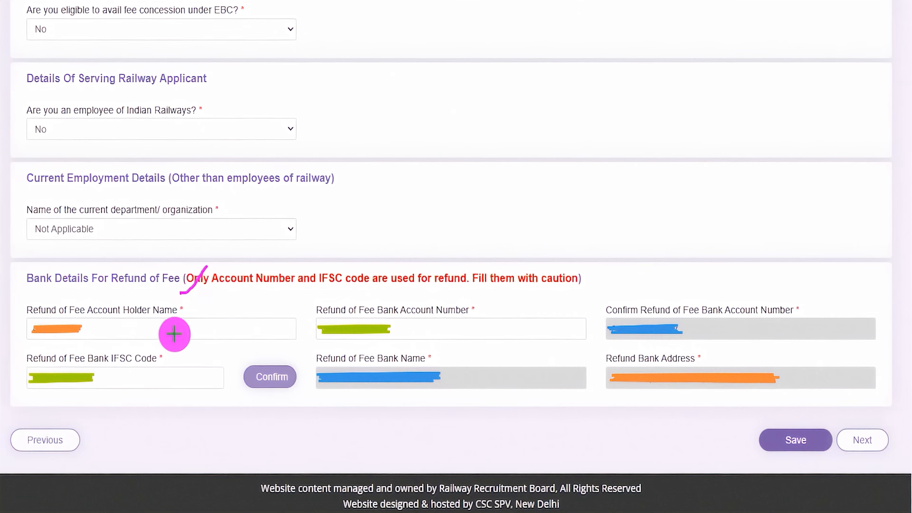
{"action": "left_click_drag", "start_coordinate": [173, 329], "coordinate": [213, 300]}
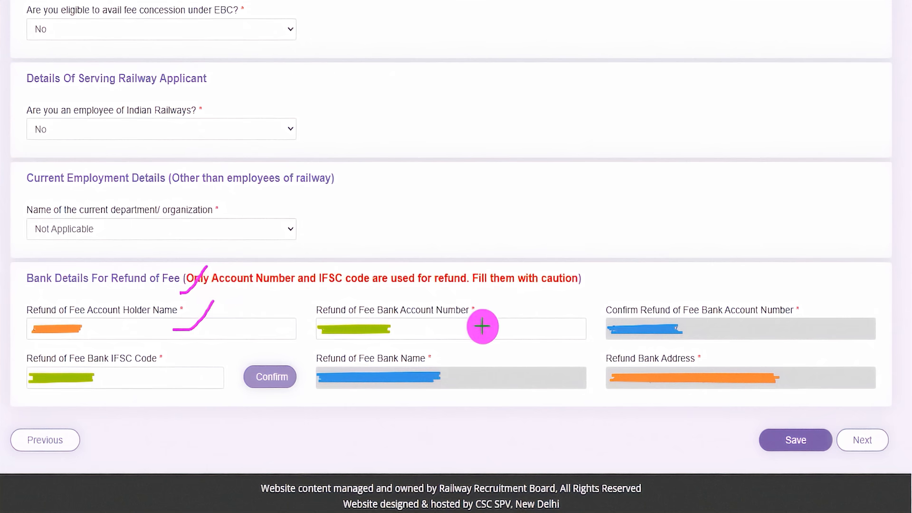
{"action": "left_click_drag", "start_coordinate": [482, 326], "coordinate": [511, 291]}
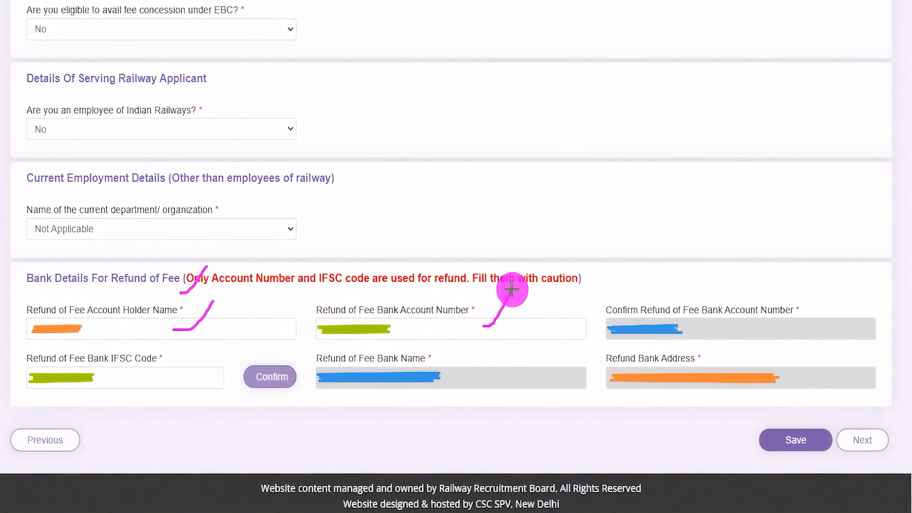
{"action": "left_click_drag", "start_coordinate": [169, 380], "coordinate": [195, 353]}
{"action": "left_click_drag", "start_coordinate": [280, 369], "coordinate": [304, 342]}
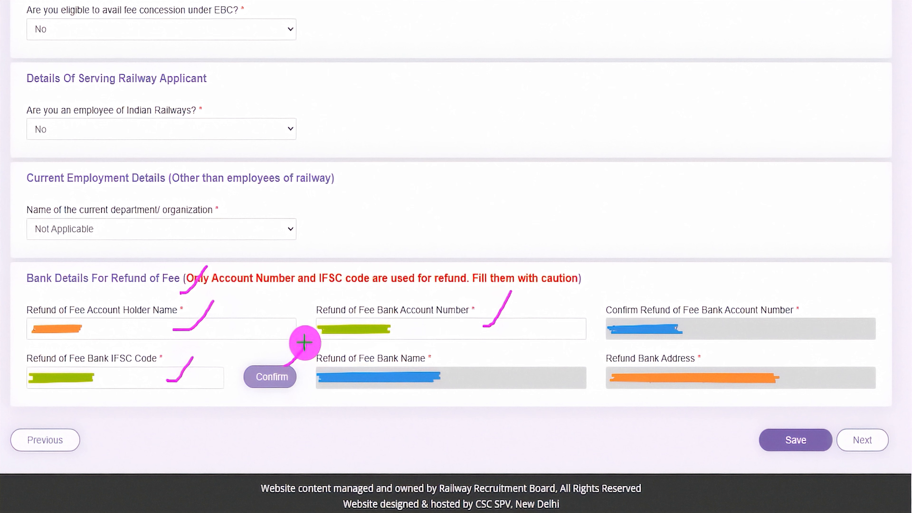
{"action": "left_click_drag", "start_coordinate": [457, 360], "coordinate": [495, 348]}
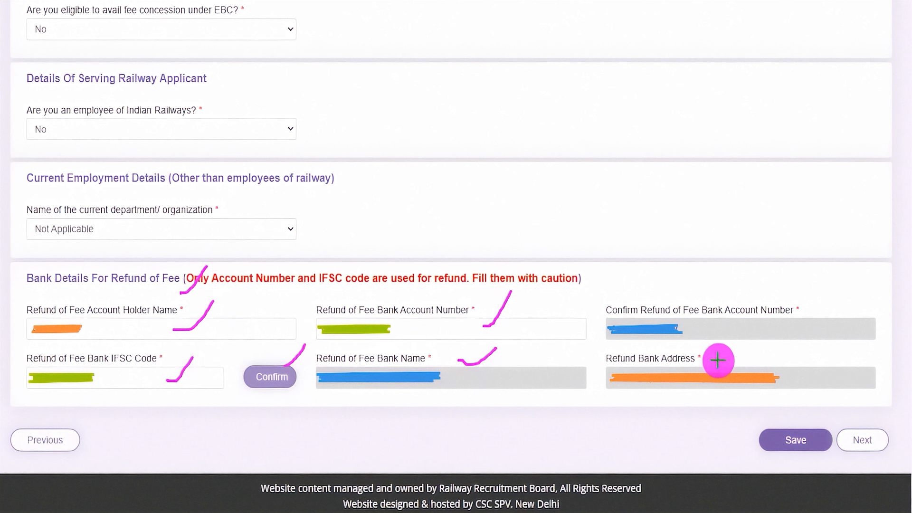
{"action": "left_click_drag", "start_coordinate": [718, 360], "coordinate": [734, 337]}
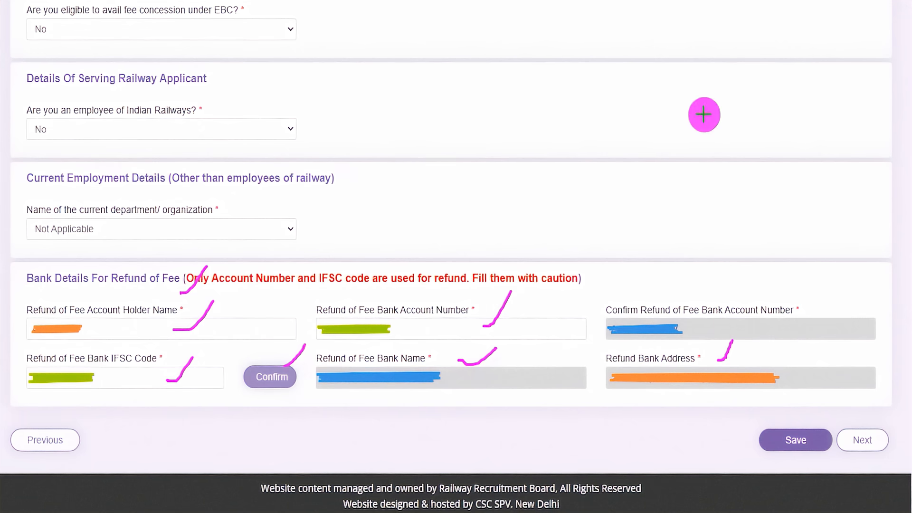
Save the other details and continue to the Educational Qualification section
{"action": "left_click_drag", "start_coordinate": [538, 433], "coordinate": [750, 438]}
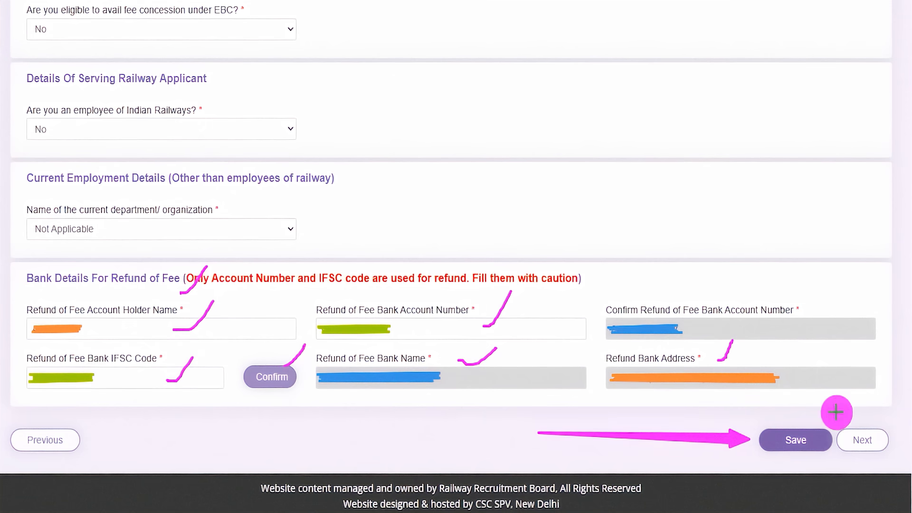
{"action": "left_click_drag", "start_coordinate": [867, 266], "coordinate": [867, 407]}
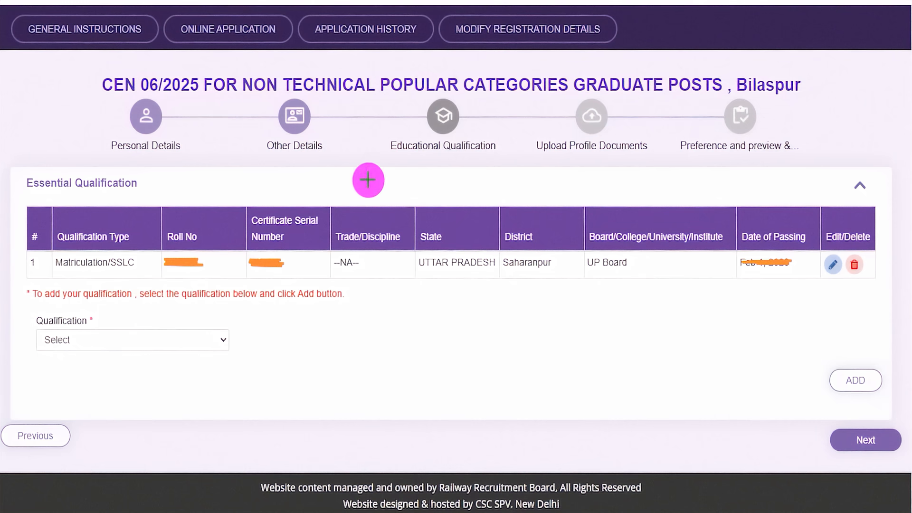
Review the Matriculation/SSLC row in Essential Qualification column by column, its edit option, and the selector for adding another qualification
{"action": "left_click_drag", "start_coordinate": [397, 164], "coordinate": [442, 119]}
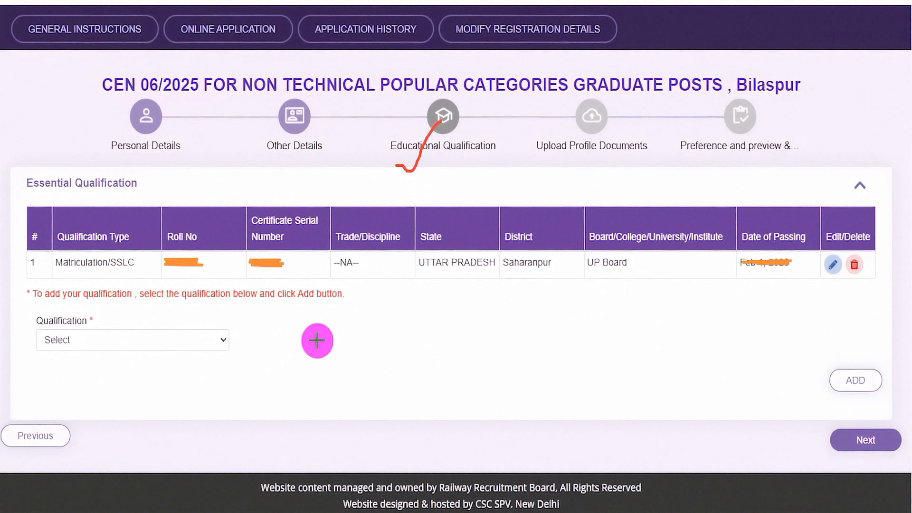
{"action": "left_click_drag", "start_coordinate": [317, 341], "coordinate": [347, 314]}
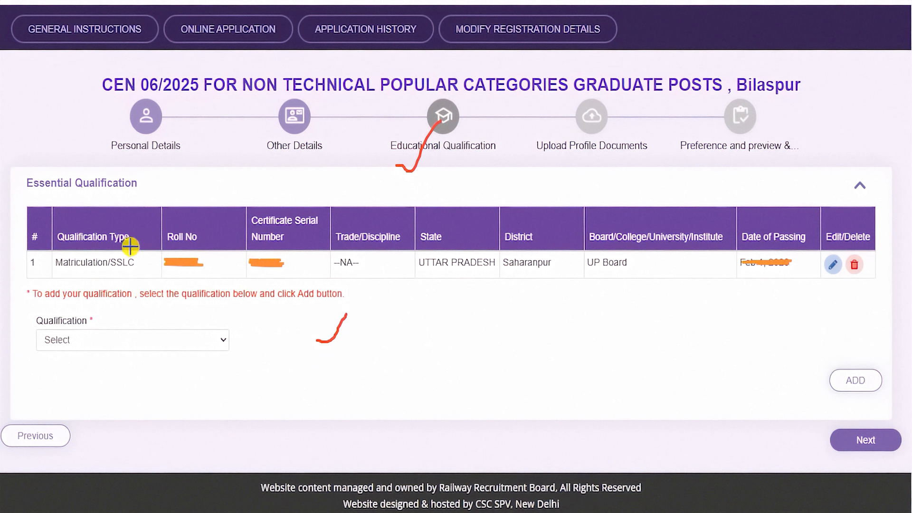
{"action": "left_click_drag", "start_coordinate": [128, 247], "coordinate": [160, 200]}
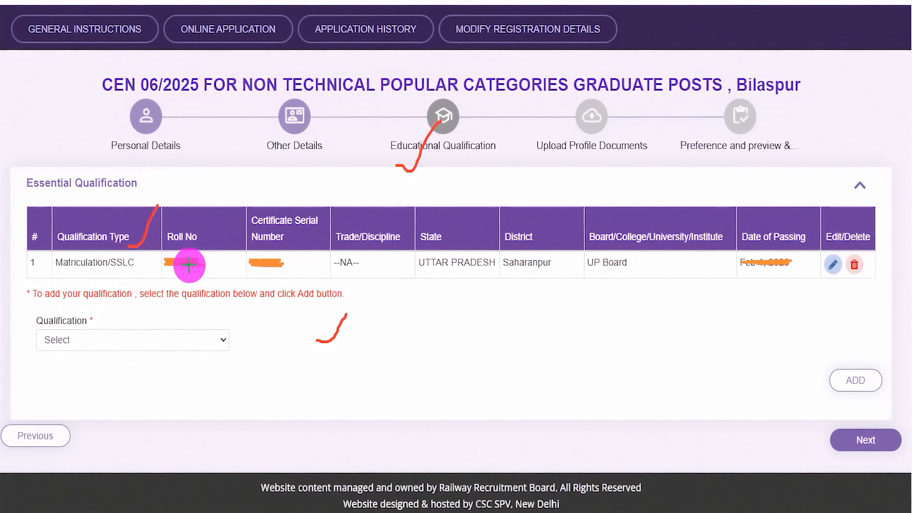
{"action": "left_click_drag", "start_coordinate": [214, 271], "coordinate": [235, 251]}
{"action": "mouse_move", "coordinate": [303, 265]}
{"action": "left_mouse_down"}
{"action": "mouse_move", "coordinate": [328, 245]}
{"action": "mouse_move", "coordinate": [404, 253]}
{"action": "left_mouse_up"}
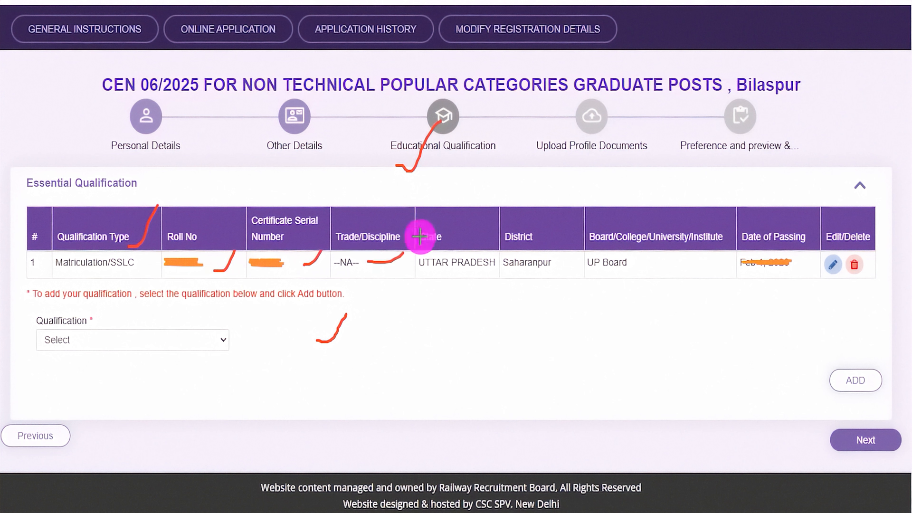
{"action": "left_click_drag", "start_coordinate": [473, 255], "coordinate": [497, 246]}
{"action": "left_click_drag", "start_coordinate": [548, 255], "coordinate": [571, 248]}
{"action": "left_click_drag", "start_coordinate": [640, 255], "coordinate": [668, 242]}
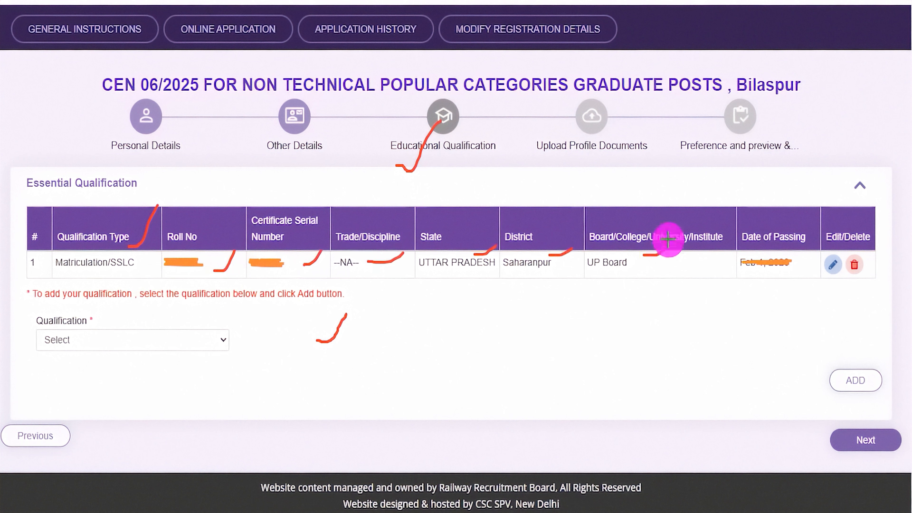
{"action": "mouse_move", "coordinate": [838, 252]}
{"action": "left_mouse_down"}
{"action": "mouse_move", "coordinate": [814, 264]}
{"action": "mouse_move", "coordinate": [833, 275]}
{"action": "mouse_move", "coordinate": [844, 254]}
{"action": "left_mouse_up"}
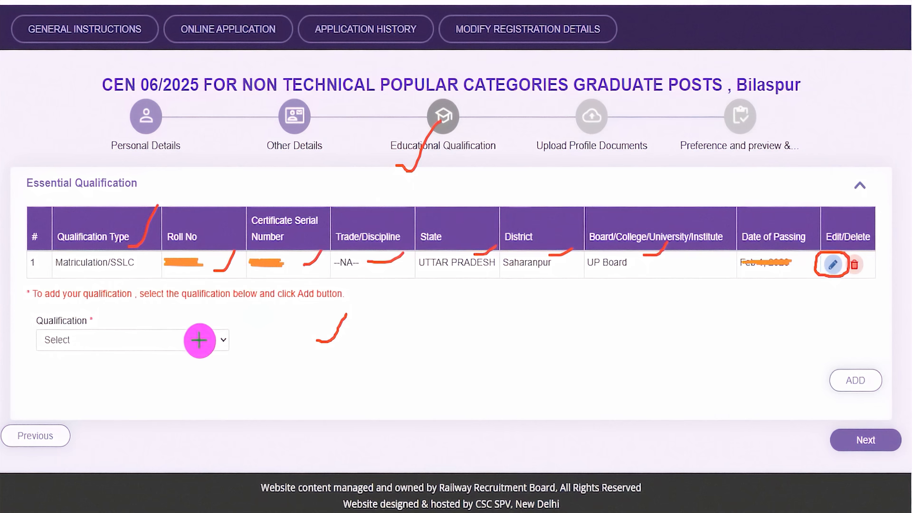
{"action": "left_click_drag", "start_coordinate": [202, 340], "coordinate": [217, 320]}
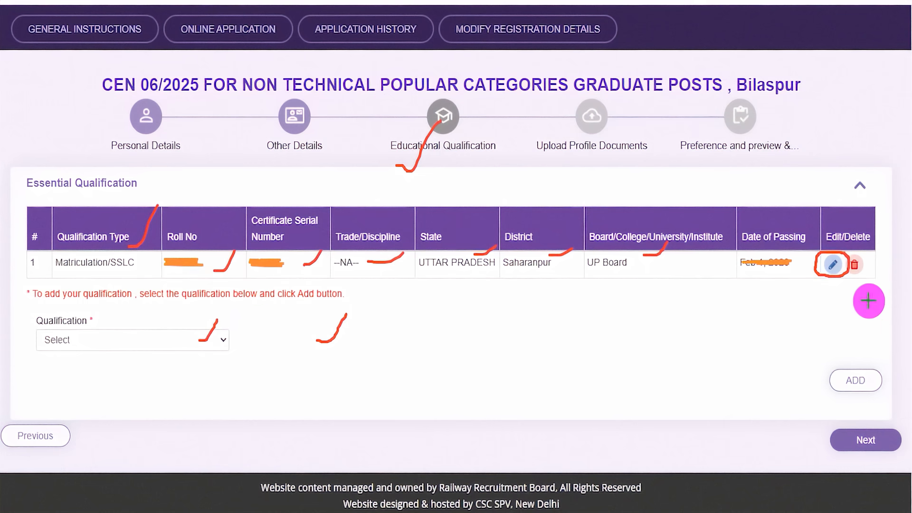
Open the Matriculation/SSLC entry for editing and review its state, district, board, date of passing, roll number, certificate serial number and update option
{"action": "left_click", "coordinate": [833, 264]}
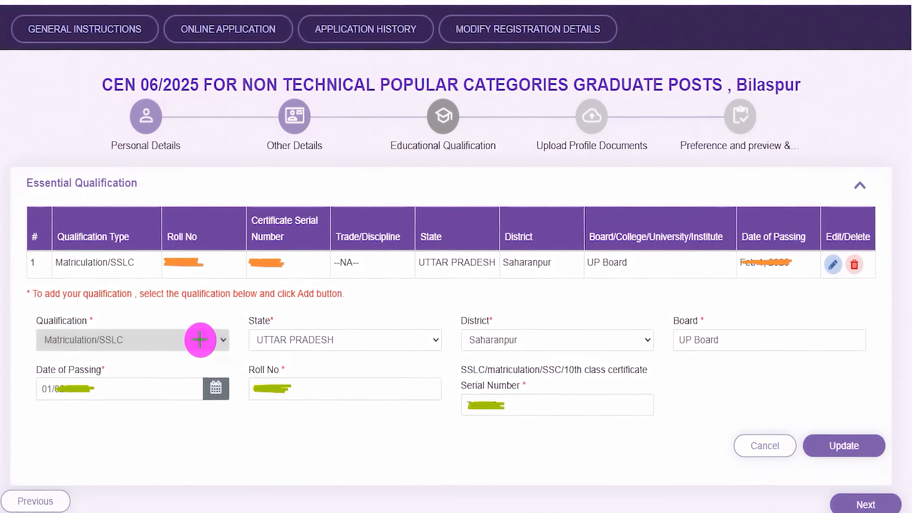
{"action": "left_click_drag", "start_coordinate": [197, 340], "coordinate": [219, 320]}
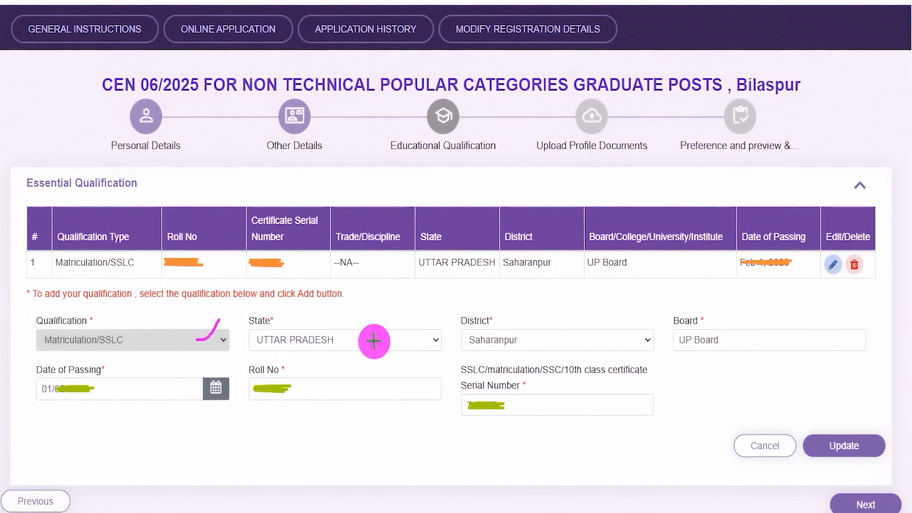
{"action": "left_click_drag", "start_coordinate": [374, 341], "coordinate": [403, 302]}
{"action": "left_click_drag", "start_coordinate": [560, 339], "coordinate": [609, 290]}
{"action": "left_click_drag", "start_coordinate": [755, 339], "coordinate": [790, 299]}
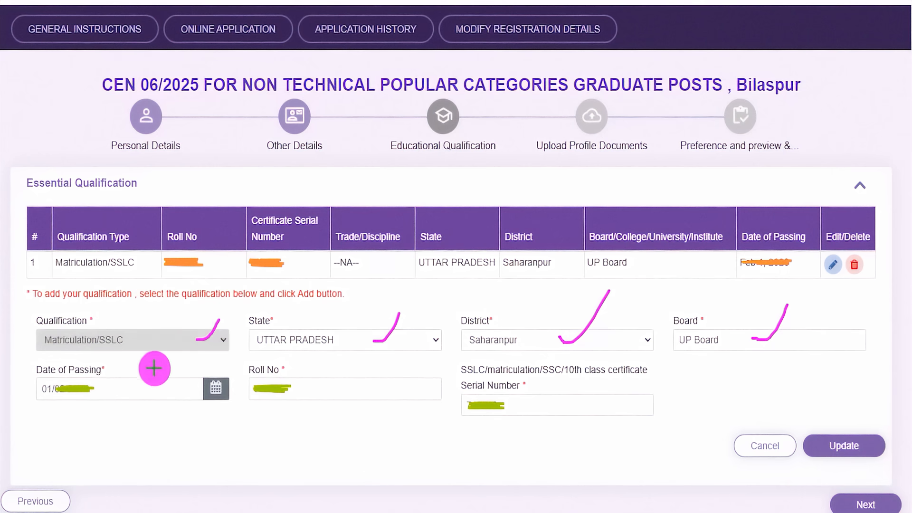
{"action": "left_click_drag", "start_coordinate": [211, 381], "coordinate": [225, 357]}
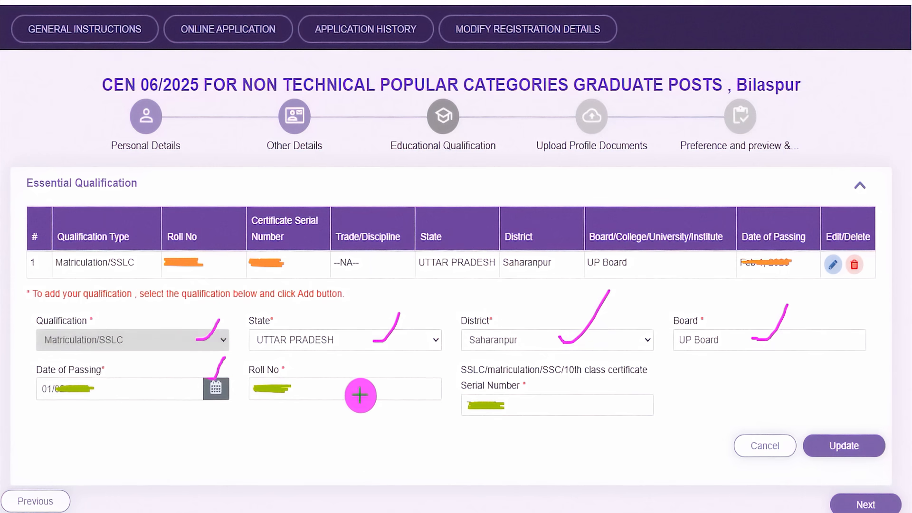
{"action": "left_click_drag", "start_coordinate": [360, 394], "coordinate": [394, 364]}
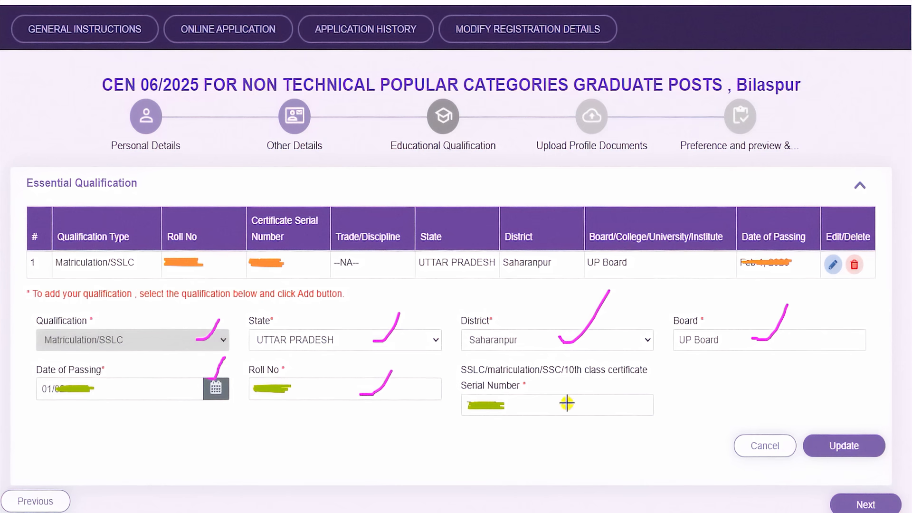
{"action": "left_click_drag", "start_coordinate": [567, 402], "coordinate": [597, 384]}
{"action": "left_click_drag", "start_coordinate": [876, 298], "coordinate": [861, 413]}
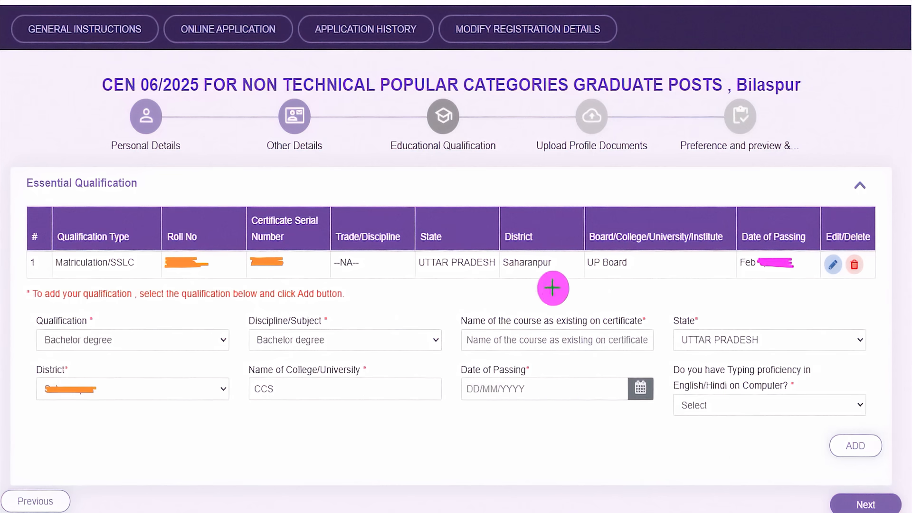
Review the Bachelor degree entry's qualification, discipline/subject, course name as on the certificate, state and district fields
{"action": "left_click_drag", "start_coordinate": [552, 274], "coordinate": [582, 231]}
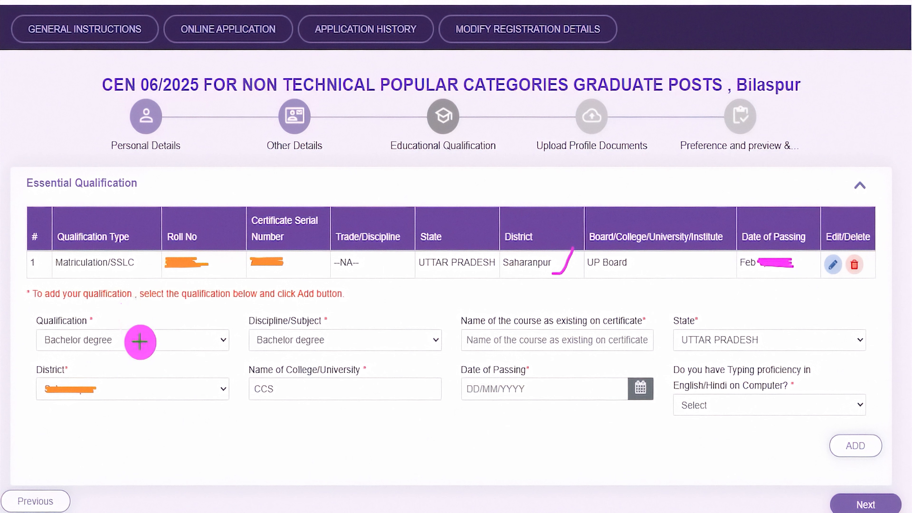
{"action": "mouse_move", "coordinate": [140, 342]}
{"action": "left_mouse_down"}
{"action": "mouse_move", "coordinate": [149, 346]}
{"action": "mouse_move", "coordinate": [176, 313]}
{"action": "left_mouse_up"}
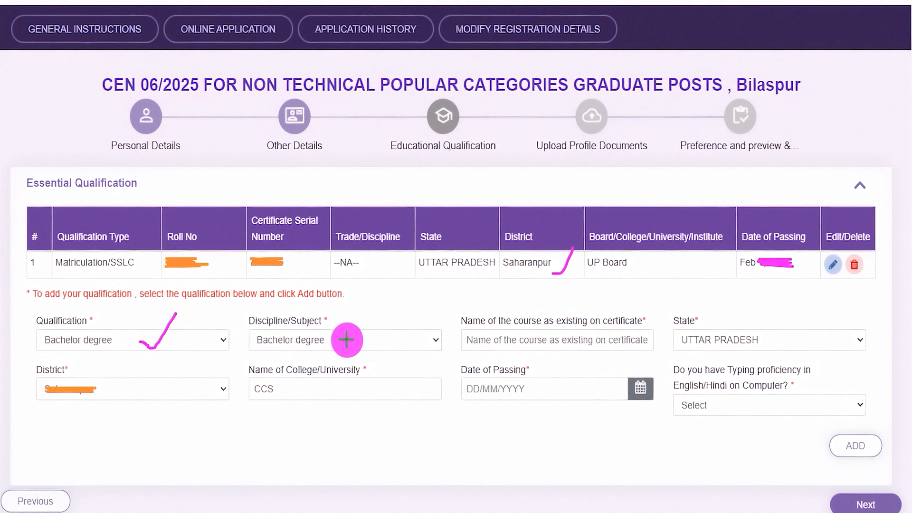
{"action": "left_click_drag", "start_coordinate": [347, 339], "coordinate": [374, 318]}
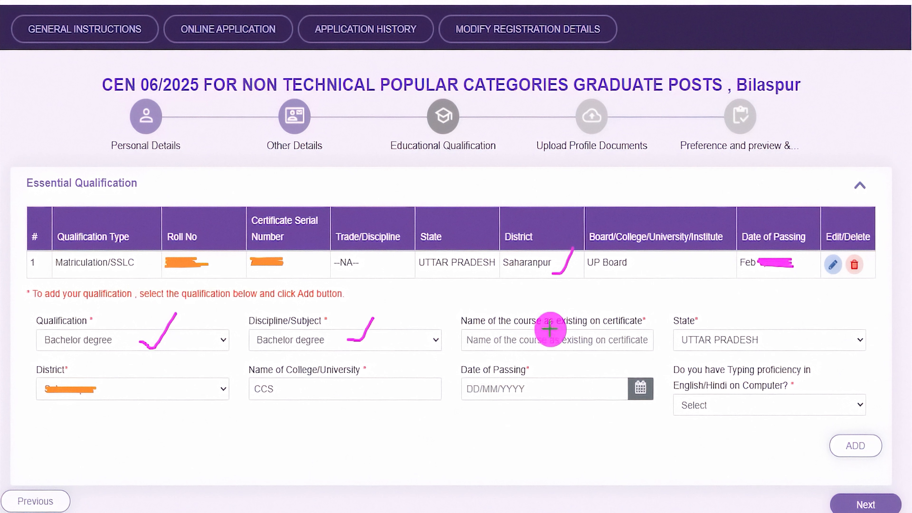
{"action": "left_click_drag", "start_coordinate": [555, 338], "coordinate": [572, 313]}
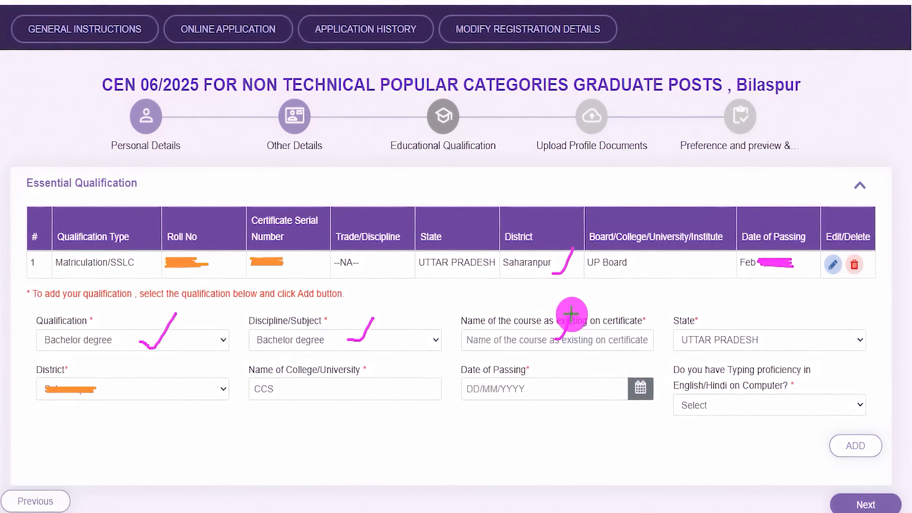
{"action": "left_click_drag", "start_coordinate": [534, 342], "coordinate": [549, 318]}
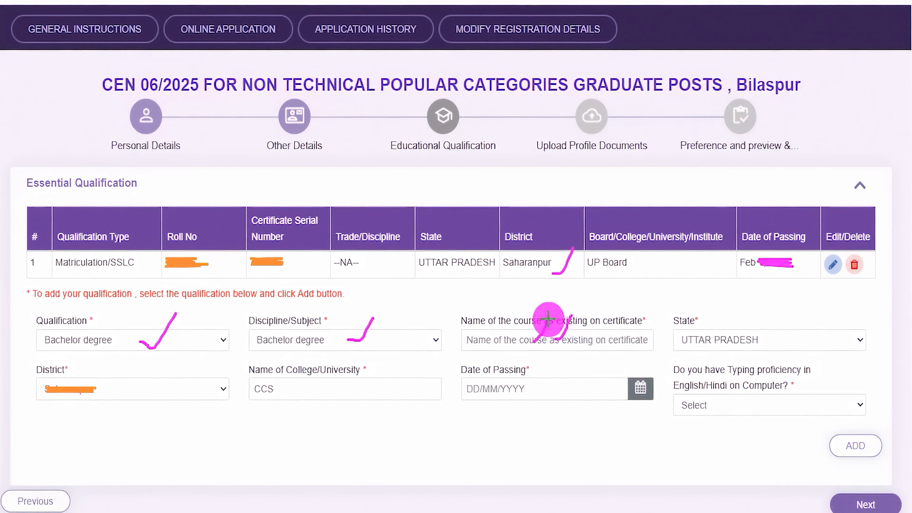
{"action": "left_click_drag", "start_coordinate": [724, 338], "coordinate": [750, 314]}
{"action": "left_click_drag", "start_coordinate": [117, 390], "coordinate": [146, 364]}
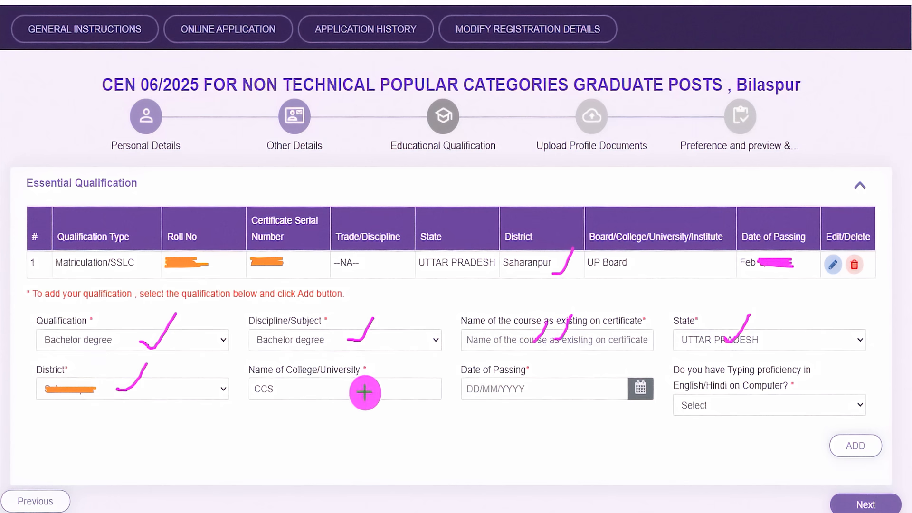
Review the Bachelor degree's college/university, date of passing and typing proficiency fields, and the options for adding the qualification and continuing
{"action": "left_click_drag", "start_coordinate": [364, 391], "coordinate": [401, 360]}
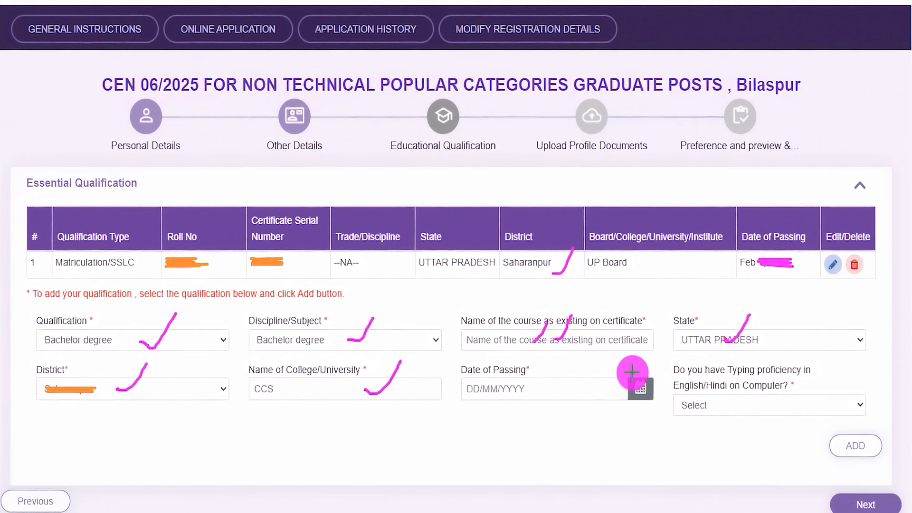
{"action": "left_click_drag", "start_coordinate": [635, 380], "coordinate": [651, 341]}
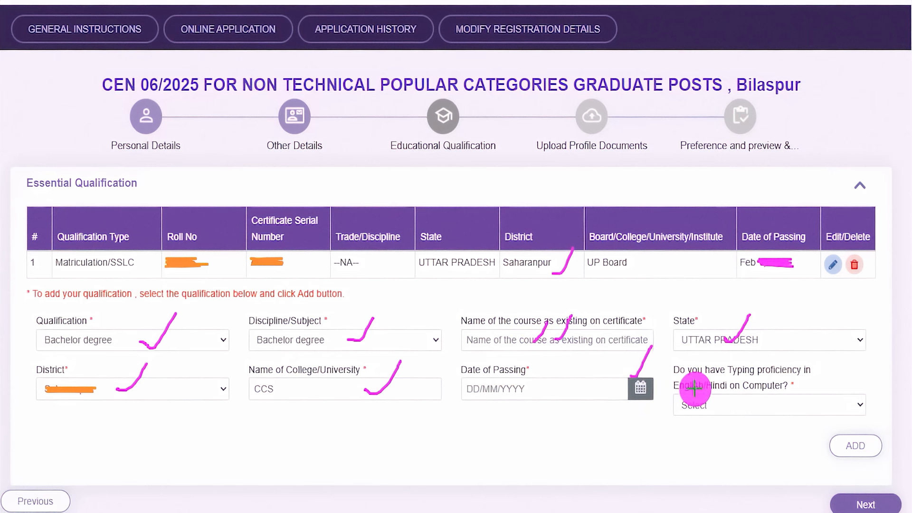
{"action": "left_click_drag", "start_coordinate": [803, 389], "coordinate": [825, 372]}
{"action": "left_click_drag", "start_coordinate": [743, 409], "coordinate": [775, 380]}
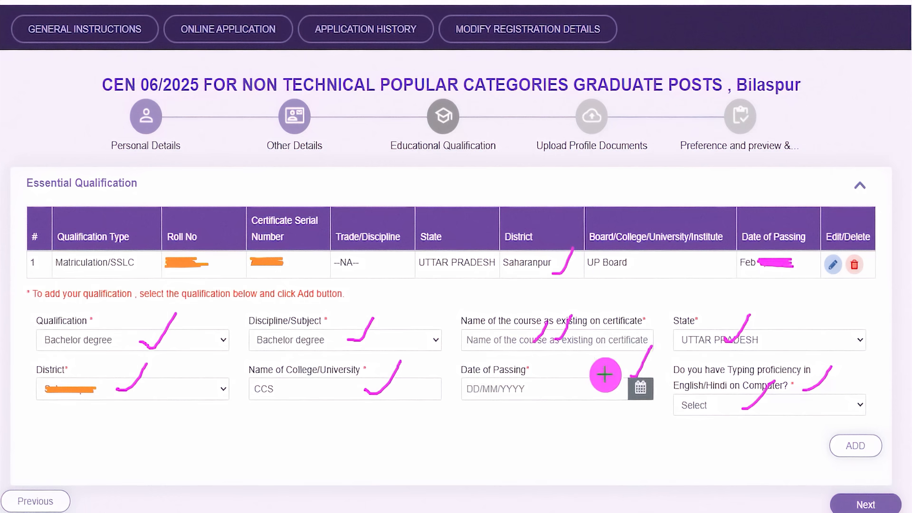
{"action": "left_click_drag", "start_coordinate": [684, 431], "coordinate": [820, 442]}
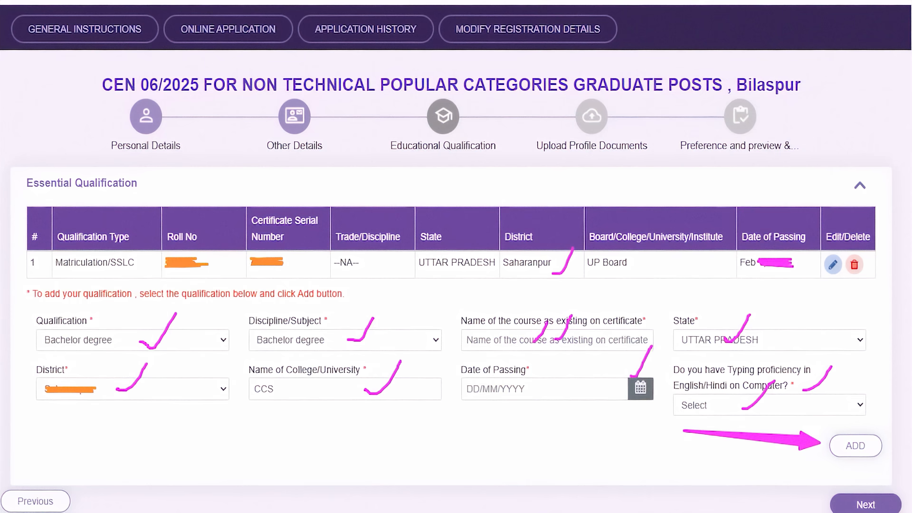
{"action": "left_click_drag", "start_coordinate": [652, 459], "coordinate": [814, 496]}
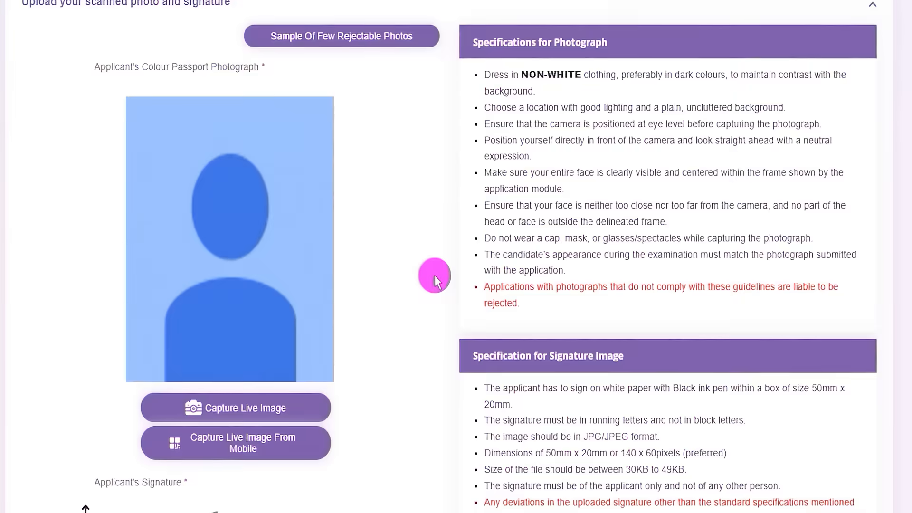
Look over the scanned photo and signature upload section, including the live capture options and the signature file field
{"action": "scroll", "coordinate": [434, 271], "scroll_direction": "down", "scroll_amount": 5}
{"action": "scroll", "coordinate": [434, 276], "scroll_direction": "up", "scroll_amount": 3}
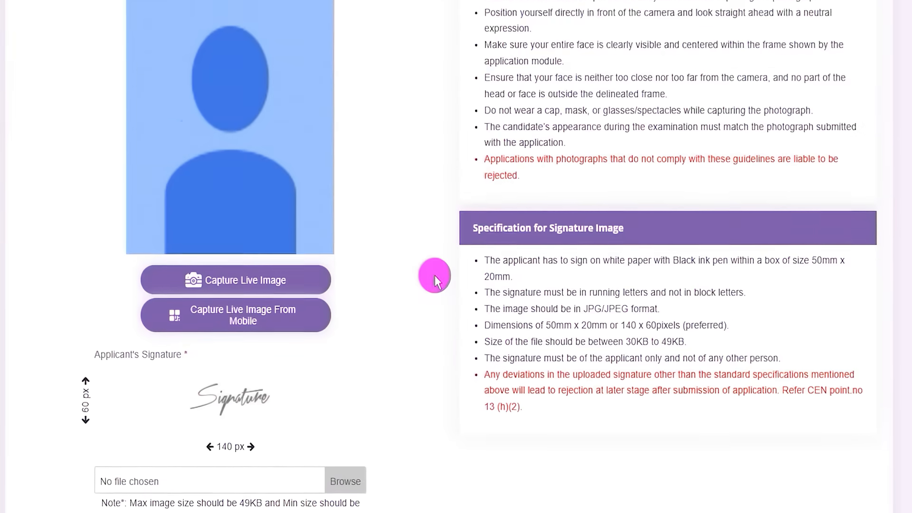
{"action": "scroll", "coordinate": [434, 278], "scroll_direction": "up", "scroll_amount": 1}
{"action": "scroll", "coordinate": [435, 278], "scroll_direction": "down", "scroll_amount": 3}
{"action": "scroll", "coordinate": [434, 277], "scroll_direction": "up", "scroll_amount": 4}
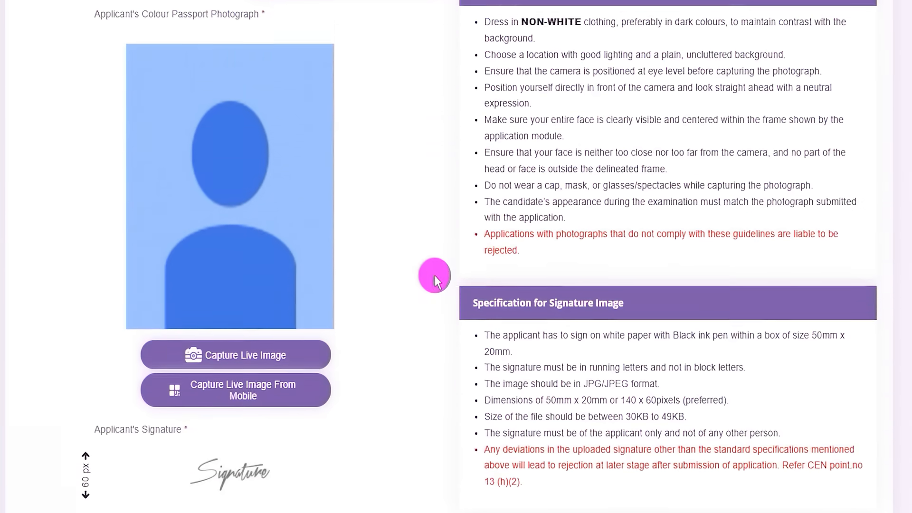
{"action": "scroll", "coordinate": [436, 280], "scroll_direction": "up", "scroll_amount": 1}
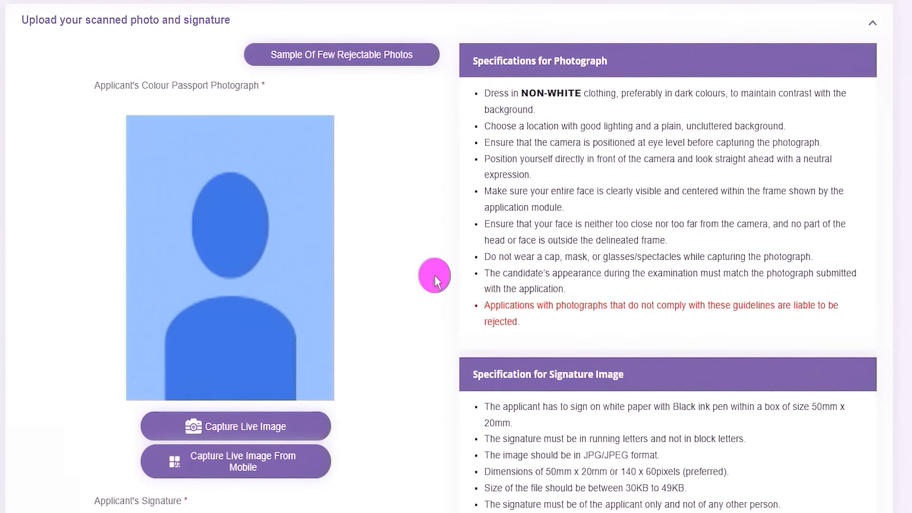
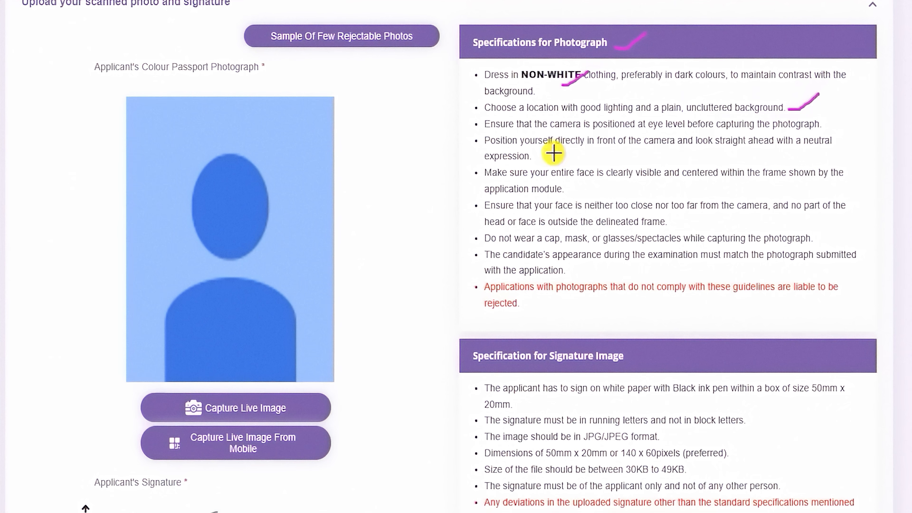
Examine the photograph specifications on positioning and on caps, masks or glasses, and view the passport photograph area on the mobile page
{"action": "left_click_drag", "start_coordinate": [554, 153], "coordinate": [587, 141]}
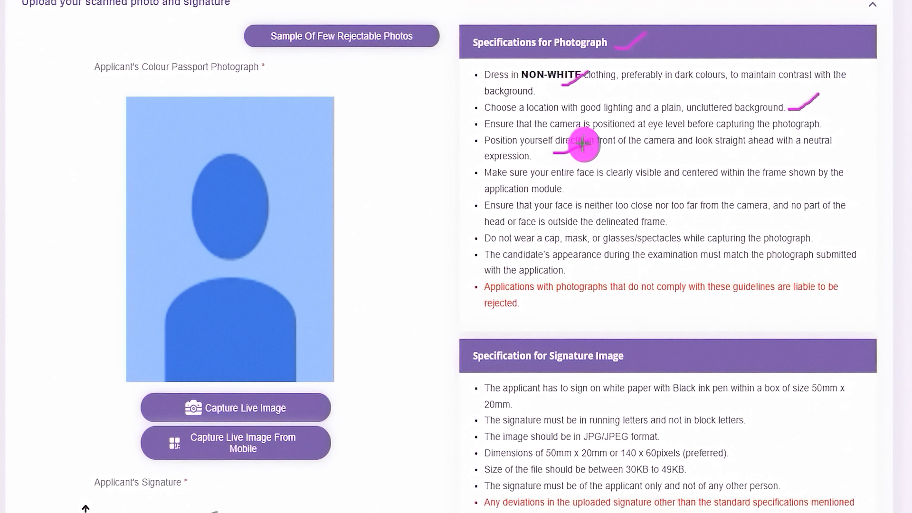
{"action": "left_click_drag", "start_coordinate": [519, 243], "coordinate": [581, 246]}
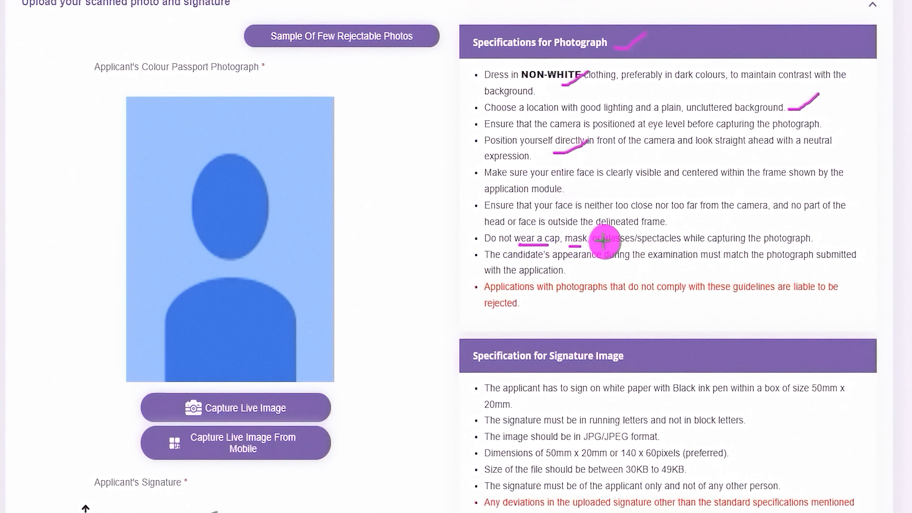
{"action": "left_click_drag", "start_coordinate": [612, 245], "coordinate": [656, 245]}
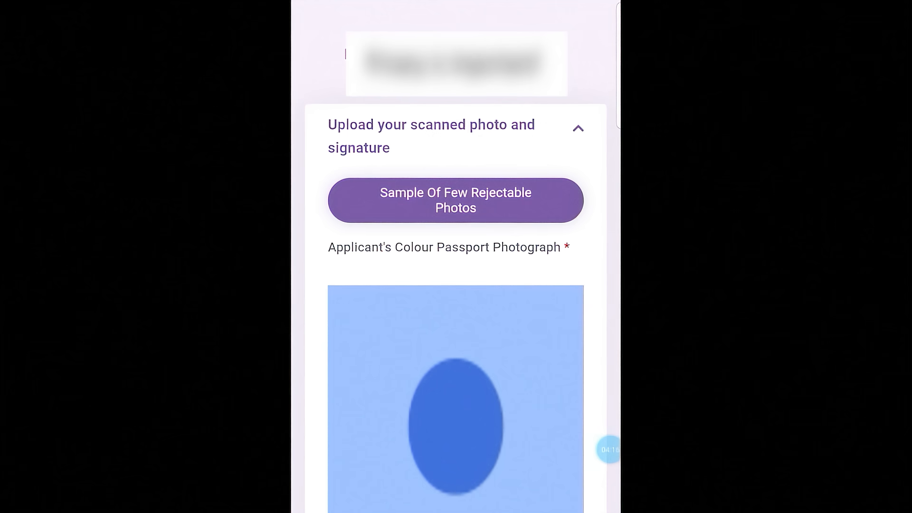
{"action": "scroll", "coordinate": [456, 257], "scroll_direction": "down", "scroll_amount": 7}
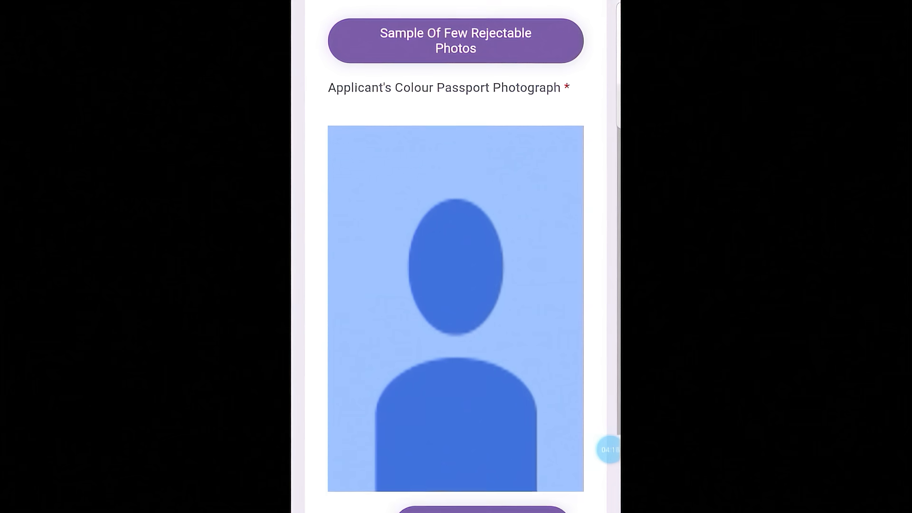
{"action": "scroll", "coordinate": [456, 256], "scroll_direction": "down", "scroll_amount": 1}
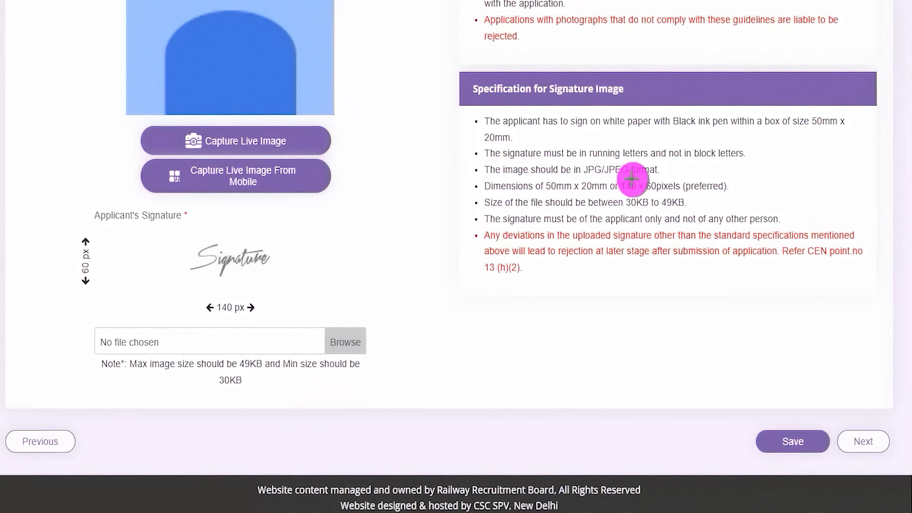
Examine the signature requirements for paper and ink, image format, pixel dimensions and file size, and the selector for choosing the signature file
{"action": "left_click_drag", "start_coordinate": [665, 169], "coordinate": [684, 155]}
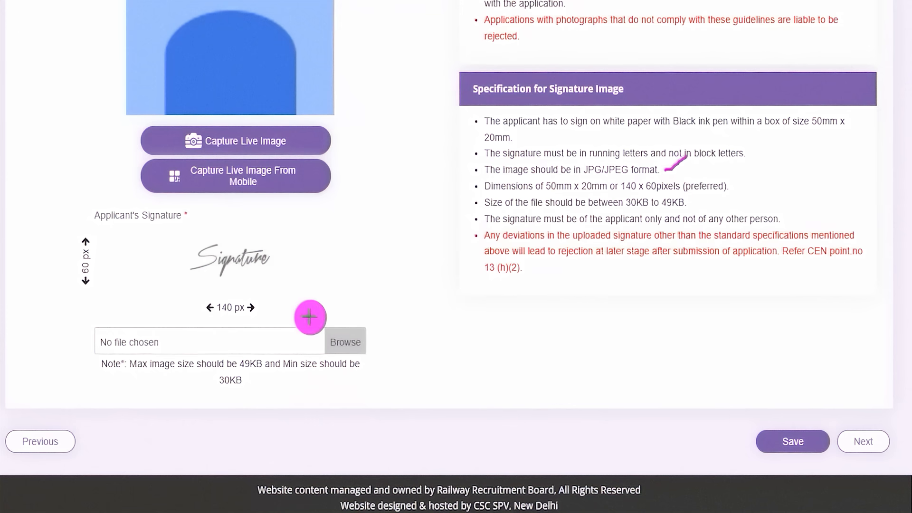
{"action": "left_click_drag", "start_coordinate": [275, 315], "coordinate": [311, 294]}
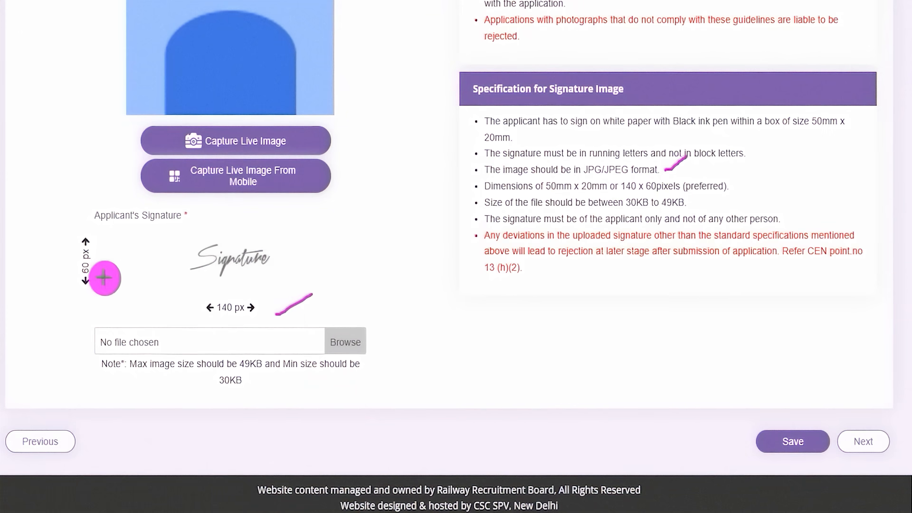
{"action": "left_click_drag", "start_coordinate": [97, 269], "coordinate": [120, 244]}
{"action": "key", "text": "Escape"}
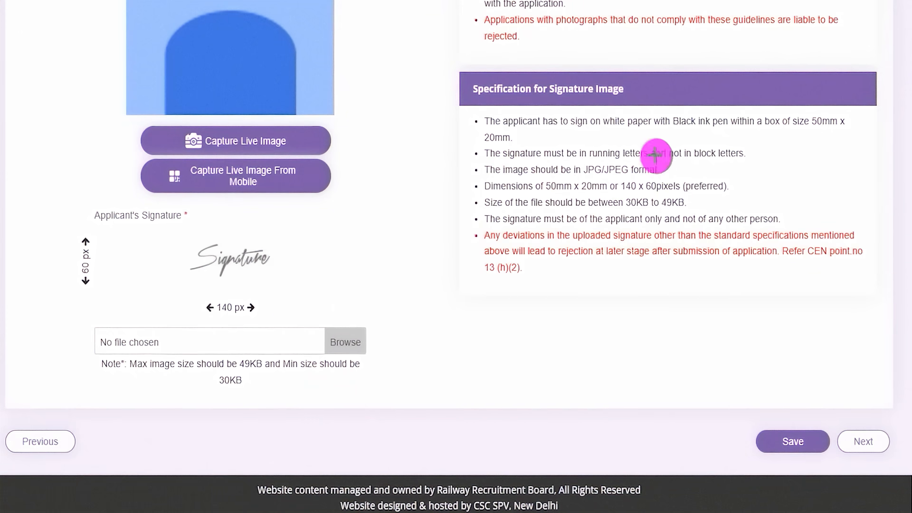
{"action": "left_click_drag", "start_coordinate": [680, 133], "coordinate": [728, 134]}
{"action": "left_click_drag", "start_coordinate": [615, 134], "coordinate": [651, 134]}
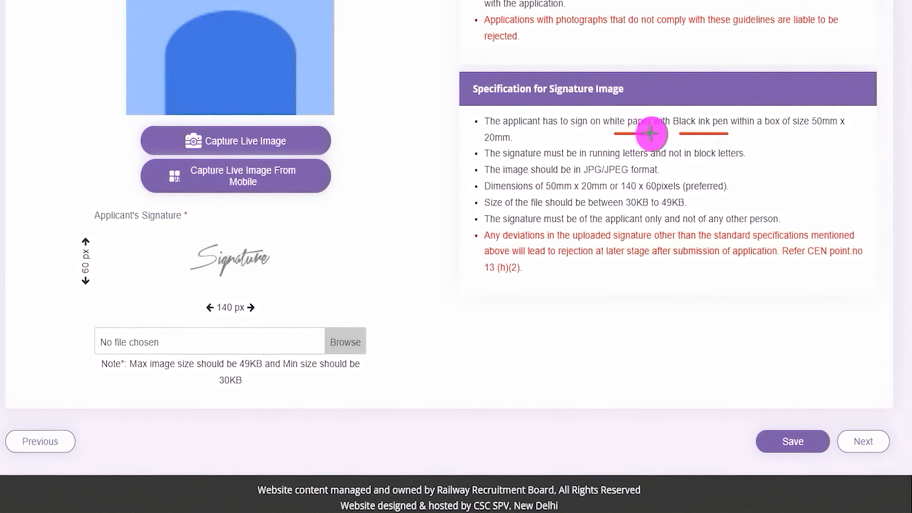
{"action": "left_click_drag", "start_coordinate": [277, 310], "coordinate": [305, 287]}
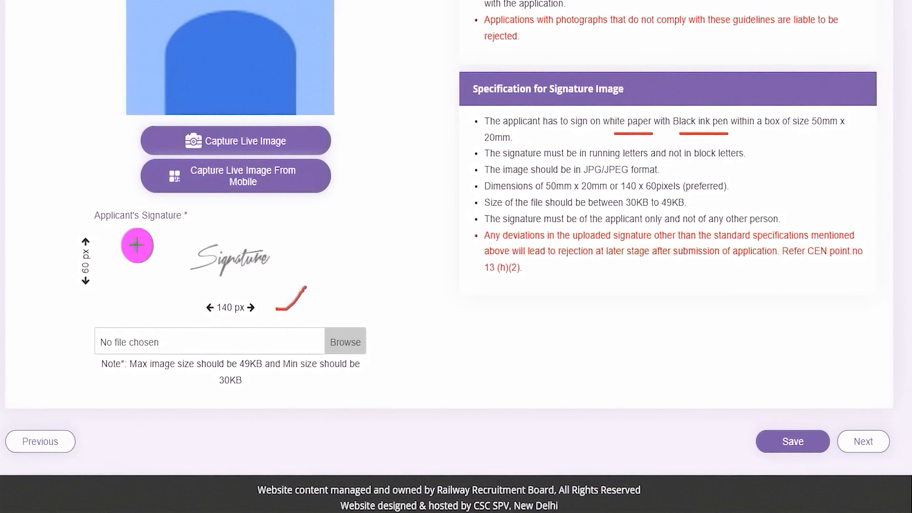
{"action": "left_click_drag", "start_coordinate": [97, 265], "coordinate": [113, 246]}
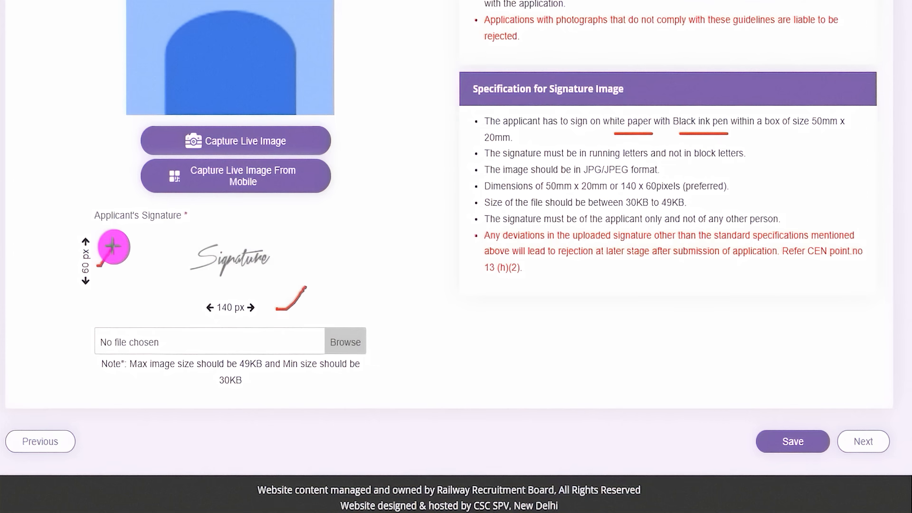
{"action": "left_click_drag", "start_coordinate": [113, 246], "coordinate": [120, 243]}
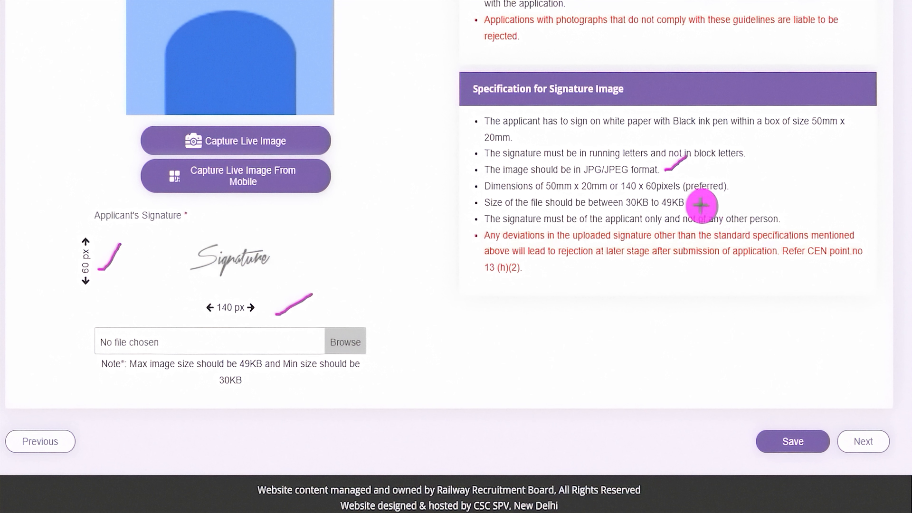
{"action": "left_click_drag", "start_coordinate": [693, 204], "coordinate": [723, 189]}
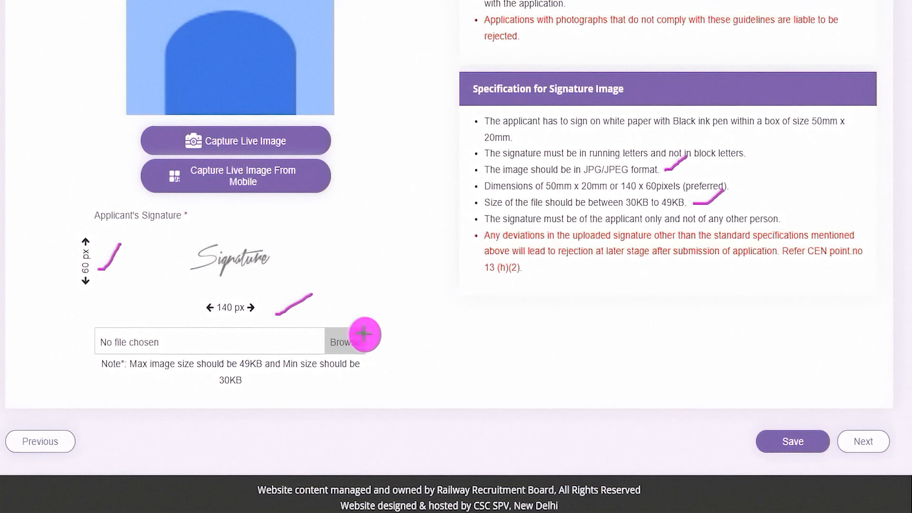
{"action": "left_click_drag", "start_coordinate": [361, 335], "coordinate": [400, 299]}
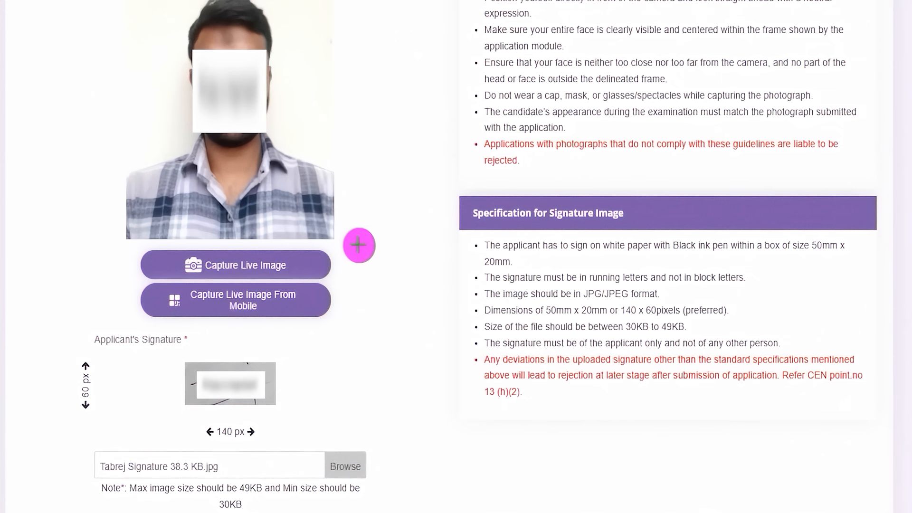
Review the uploaded applicant photograph and signature, and the options for saving them and continuing the application
{"action": "left_click_drag", "start_coordinate": [329, 147], "coordinate": [402, 98]}
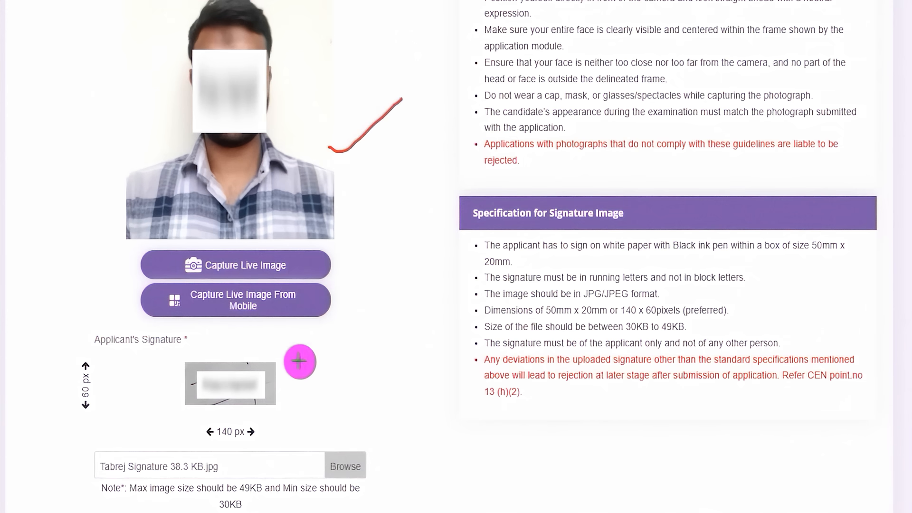
{"action": "left_click_drag", "start_coordinate": [272, 393], "coordinate": [366, 347]}
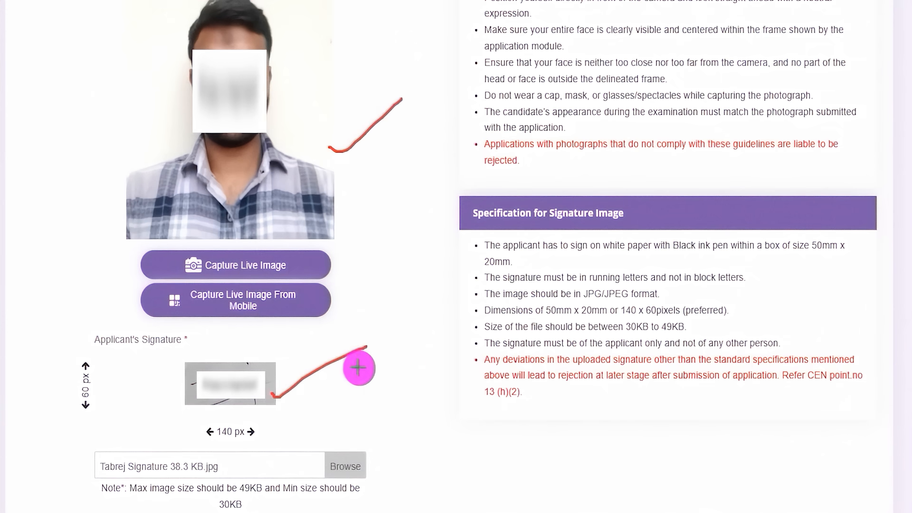
{"action": "scroll", "coordinate": [446, 229], "scroll_direction": "down", "scroll_amount": 3}
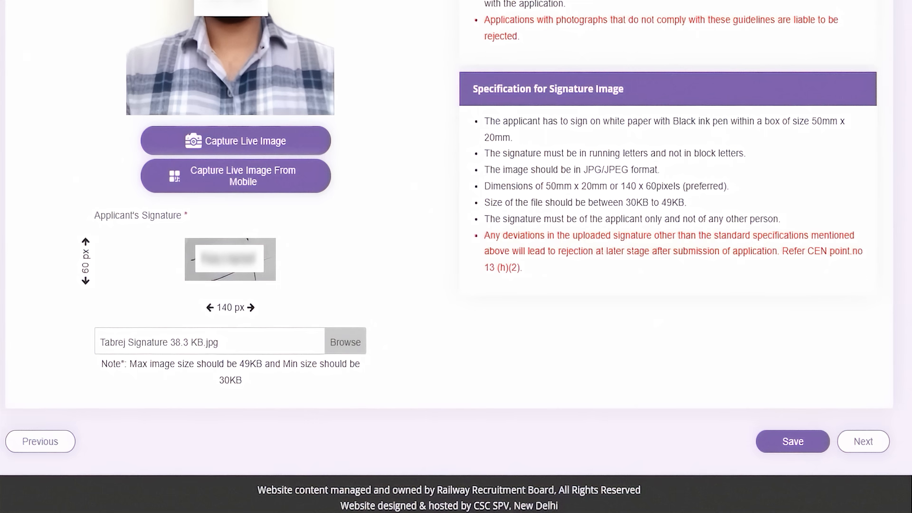
{"action": "left_click_drag", "start_coordinate": [575, 442], "coordinate": [741, 446]}
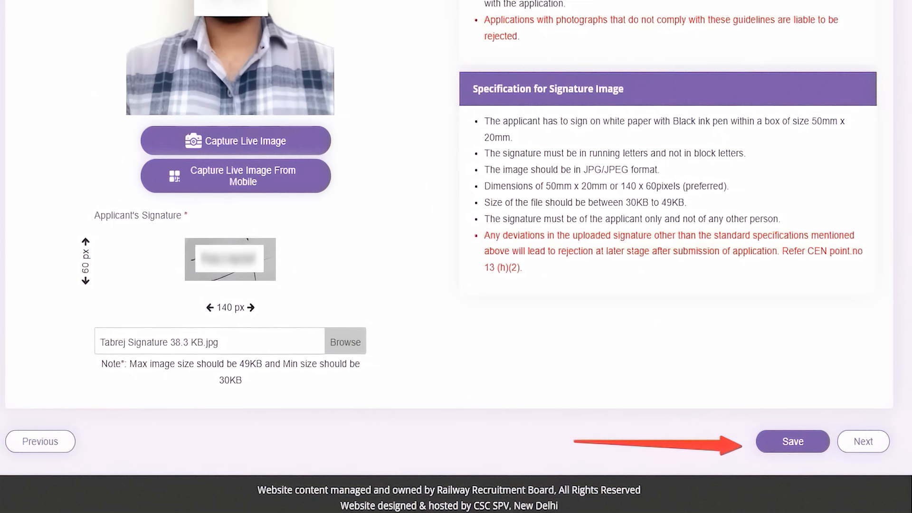
{"action": "left_click_drag", "start_coordinate": [826, 297], "coordinate": [860, 416]}
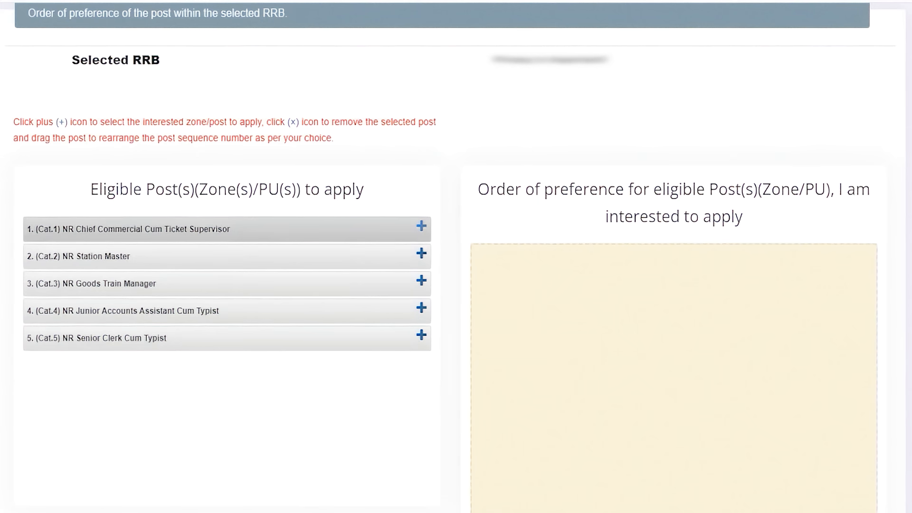
Add the posts in preference order: Chief Commercial Cum Ticket Supervisor, Senior Clerk Cum Typist, Junior Accounts Assistant Cum Typist, Goods Train Manager, Station Master
{"action": "left_click", "coordinate": [421, 226]}
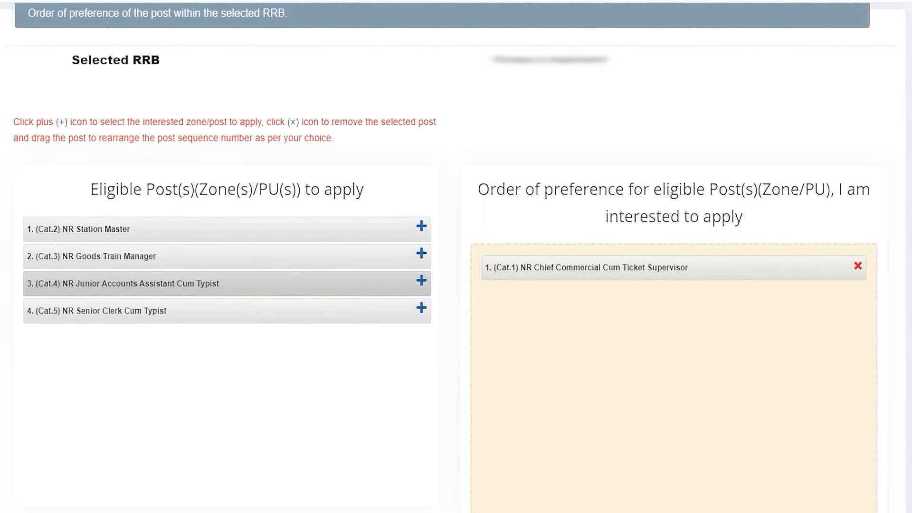
{"action": "left_click", "coordinate": [422, 308]}
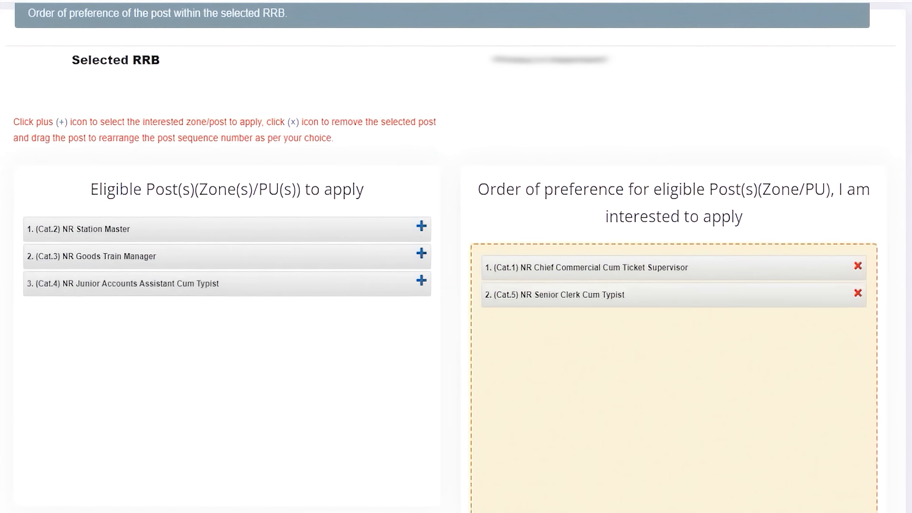
{"action": "left_click", "coordinate": [421, 281]}
{"action": "left_click", "coordinate": [421, 254]}
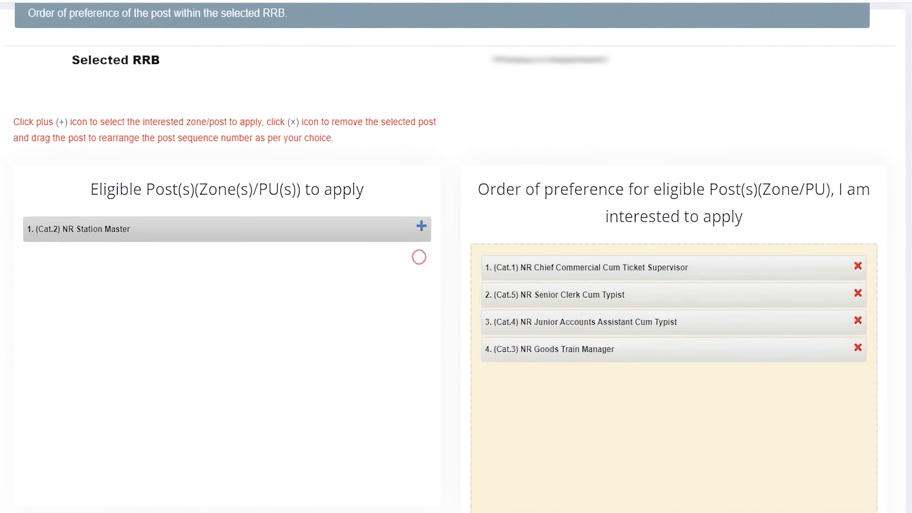
{"action": "left_click", "coordinate": [421, 226]}
Review the post preference confirmation, the declaration checkboxes and place field, and the options for saving and previewing the application
{"action": "scroll", "coordinate": [65, 95], "scroll_direction": "down", "scroll_amount": 9}
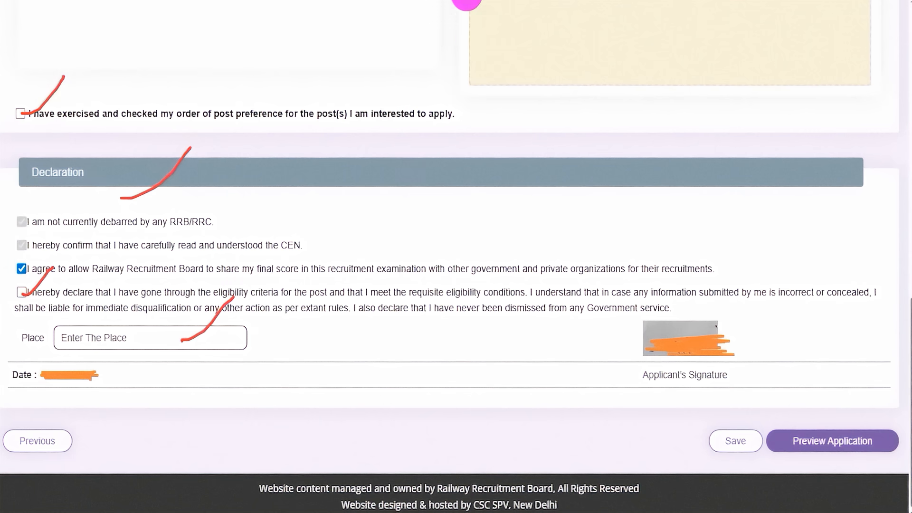
{"action": "left_click_drag", "start_coordinate": [489, 434], "coordinate": [695, 441]}
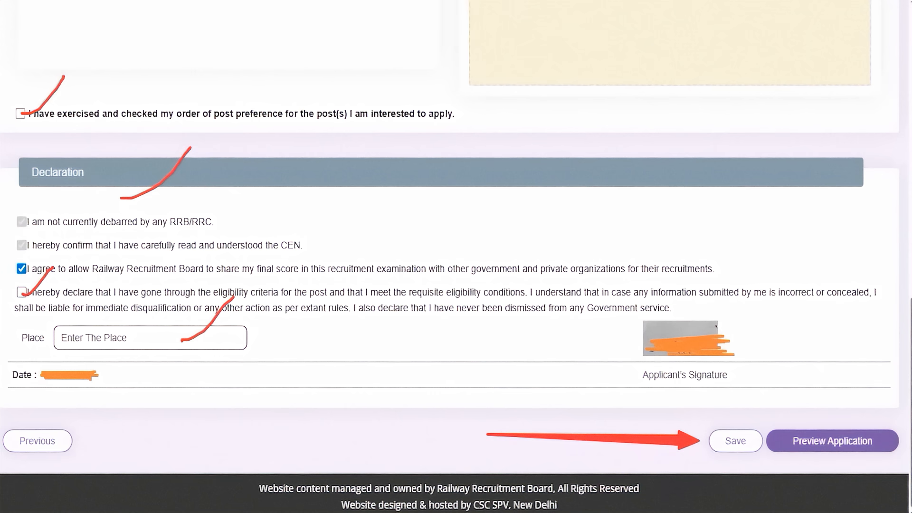
{"action": "left_click_drag", "start_coordinate": [827, 264], "coordinate": [839, 425]}
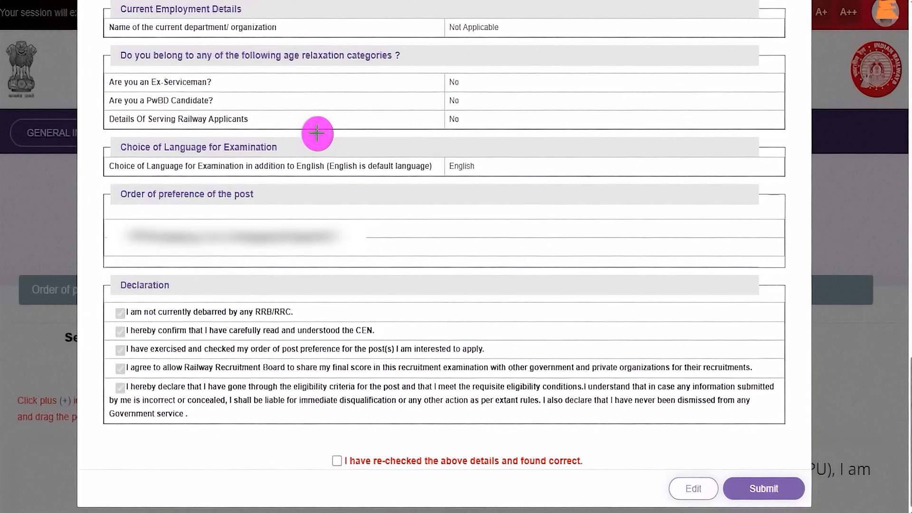
Check the application preview's age relaxation, exam language and post preference sections, plus the re-check confirmation and the edit and submit options
{"action": "mouse_move", "coordinate": [350, 87]}
{"action": "left_mouse_down"}
{"action": "mouse_move", "coordinate": [369, 84]}
{"action": "mouse_move", "coordinate": [387, 62]}
{"action": "left_mouse_up"}
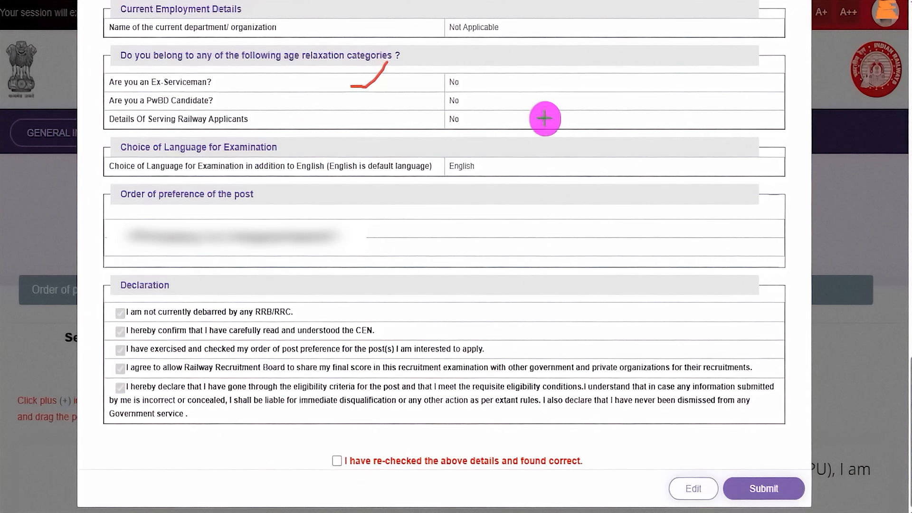
{"action": "left_click_drag", "start_coordinate": [346, 194], "coordinate": [393, 168]}
{"action": "left_click_drag", "start_coordinate": [380, 253], "coordinate": [437, 216]}
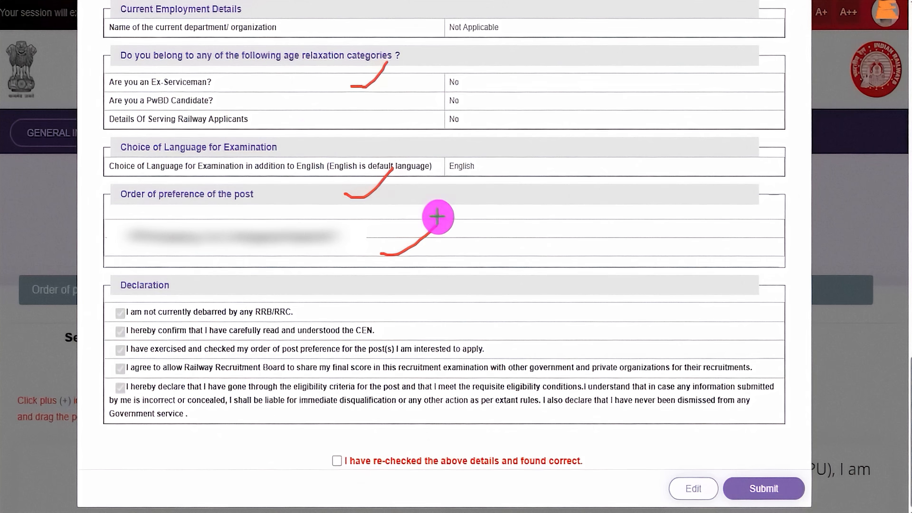
{"action": "left_click_drag", "start_coordinate": [339, 459], "coordinate": [370, 438]}
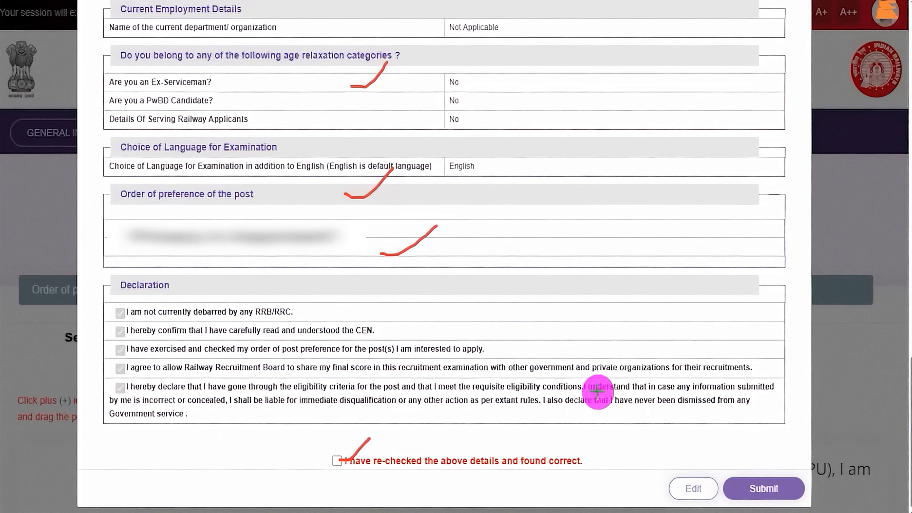
{"action": "left_click_drag", "start_coordinate": [524, 490], "coordinate": [658, 490]}
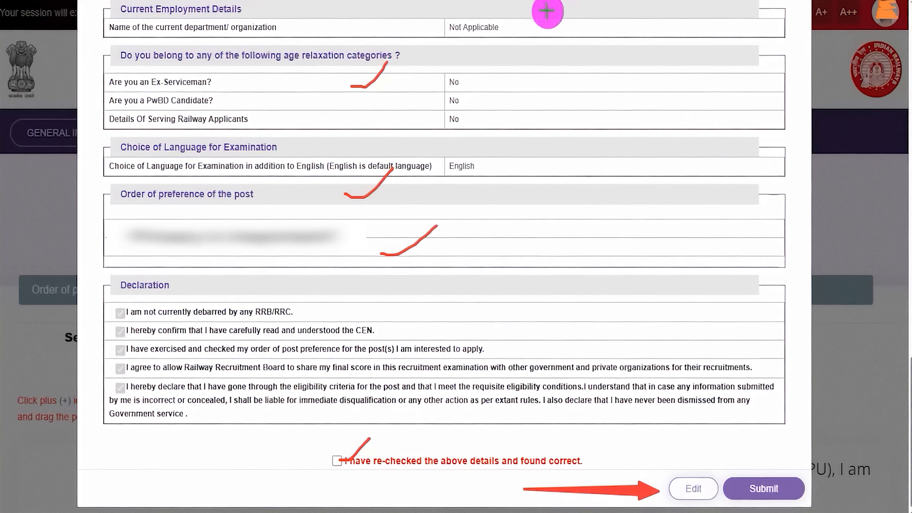
{"action": "mouse_move", "coordinate": [759, 290]}
{"action": "left_mouse_down"}
{"action": "mouse_move", "coordinate": [760, 464]}
{"action": "mouse_move", "coordinate": [770, 470]}
{"action": "left_mouse_up"}
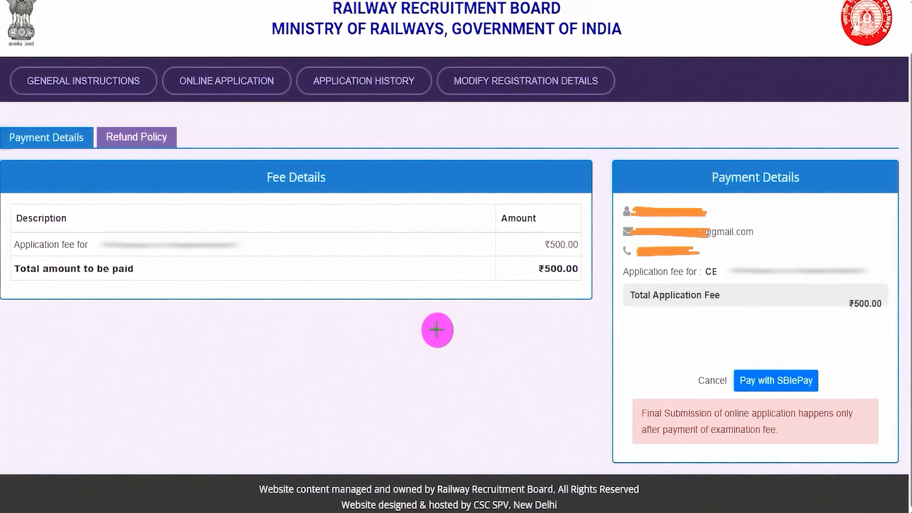
Review the application fee, the total amount payable and the SBIePay payment option
{"action": "left_click_drag", "start_coordinate": [506, 248], "coordinate": [537, 220]}
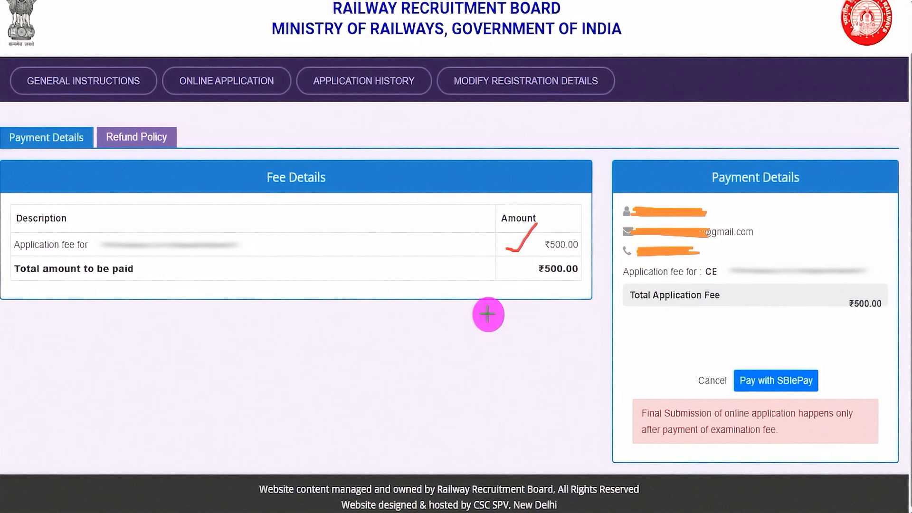
{"action": "left_click_drag", "start_coordinate": [491, 311], "coordinate": [544, 286]}
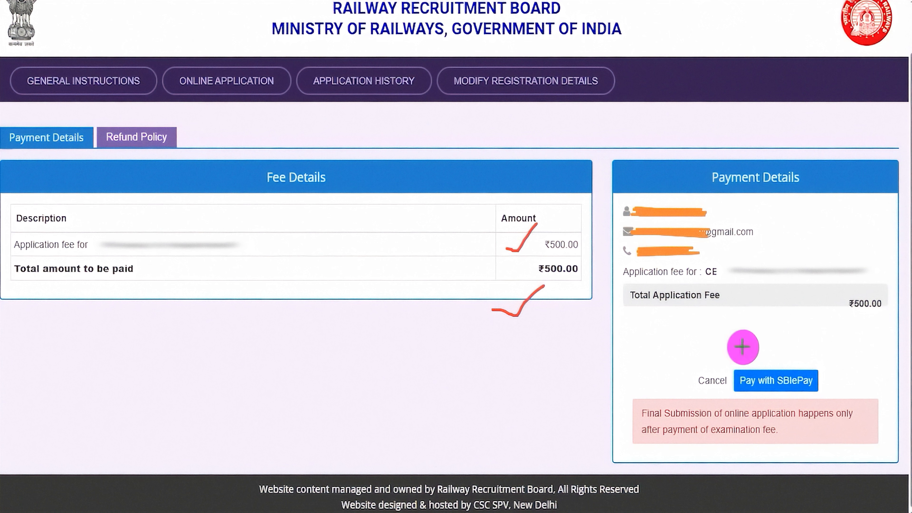
{"action": "mouse_move", "coordinate": [715, 334]}
{"action": "left_mouse_down"}
{"action": "mouse_move", "coordinate": [814, 369]}
{"action": "mouse_move", "coordinate": [830, 391]}
{"action": "left_mouse_up"}
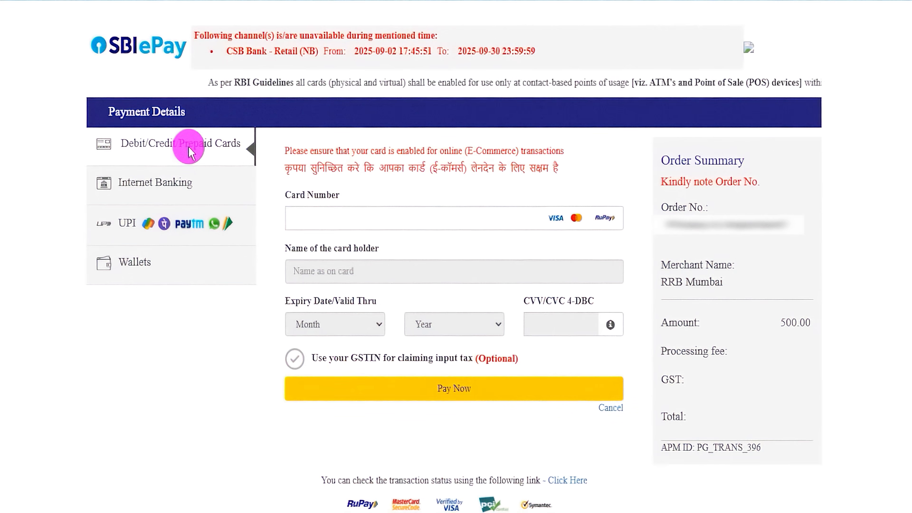
Look through the Internet Banking, UPI and Wallets payment methods on the SBIePay page
{"action": "left_click", "coordinate": [180, 186]}
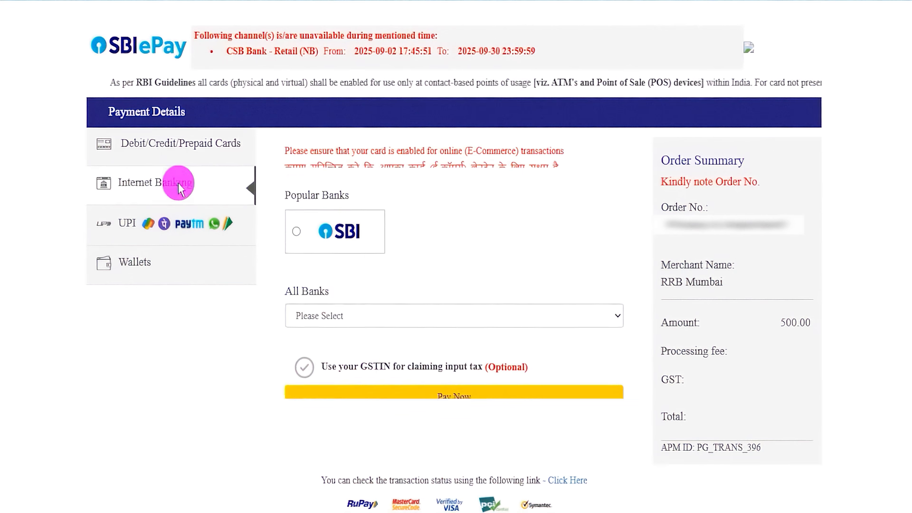
{"action": "left_click", "coordinate": [133, 222]}
{"action": "left_click", "coordinate": [127, 266]}
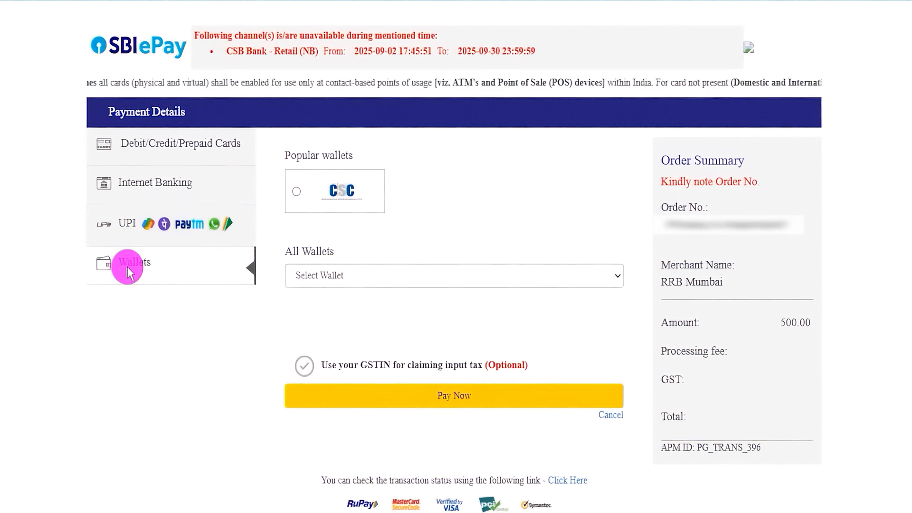
Choose UPI as the payment method with the UPI QR option and proceed to pay the application fee
{"action": "left_click", "coordinate": [127, 232]}
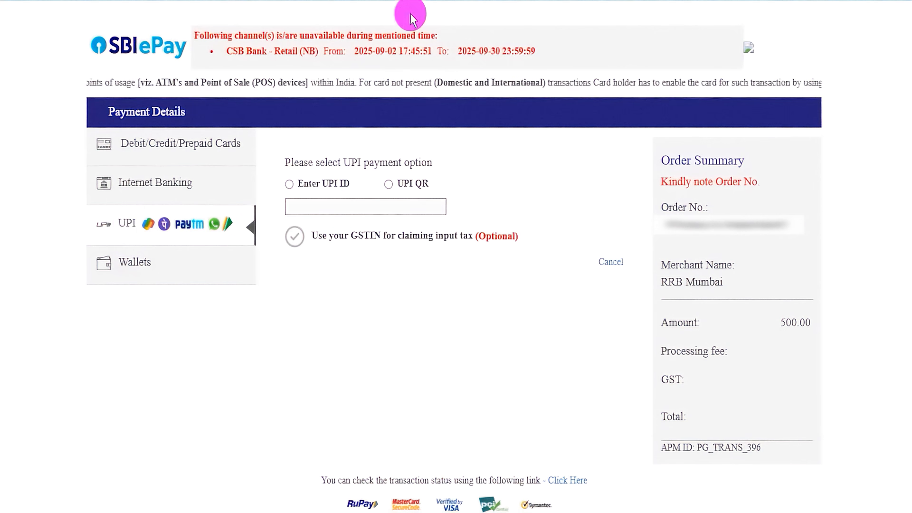
{"action": "left_click", "coordinate": [375, 187]}
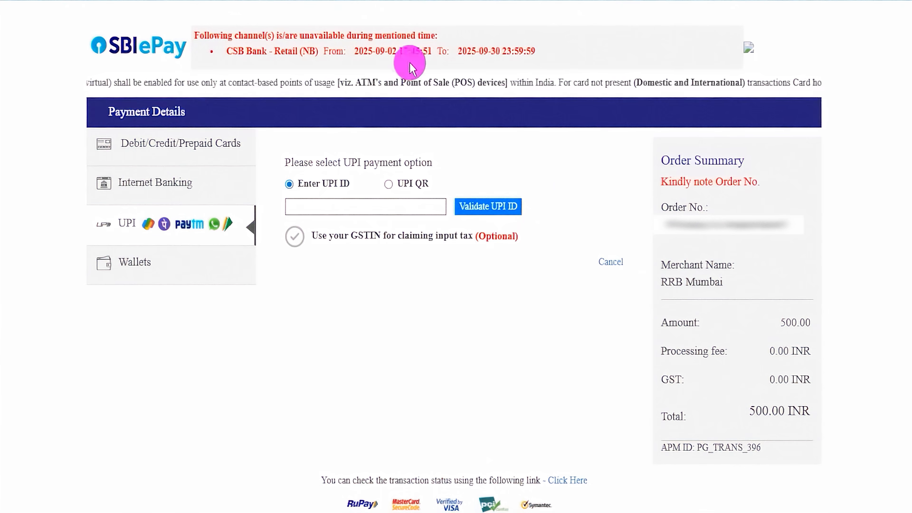
{"action": "left_click", "coordinate": [389, 184]}
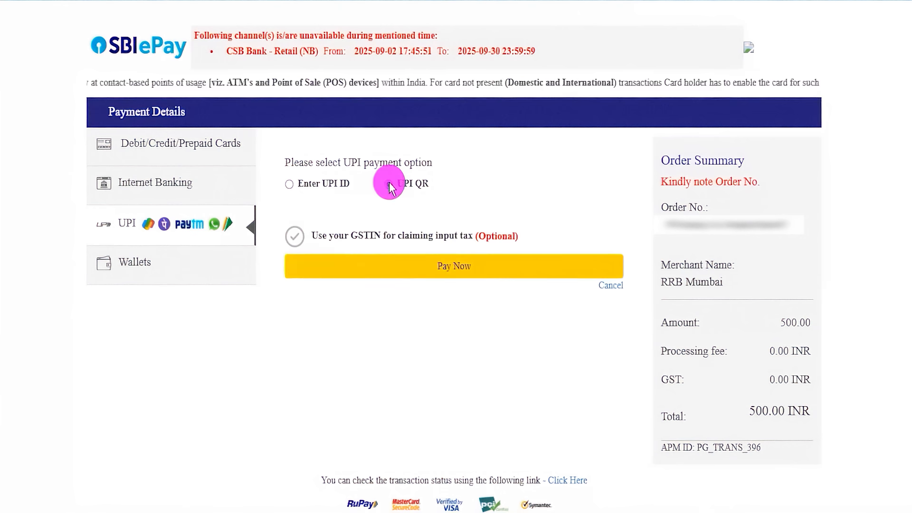
{"action": "left_click", "coordinate": [455, 272]}
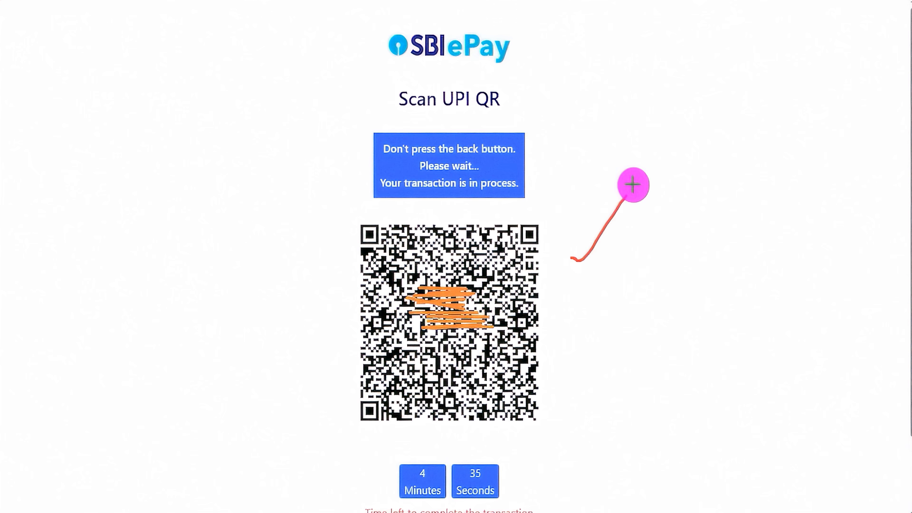
Examine the Scan UPI QR page with its payment code and the time left for completing the transaction
{"action": "mouse_move", "coordinate": [572, 289]}
{"action": "left_mouse_down"}
{"action": "mouse_move", "coordinate": [602, 279]}
{"action": "mouse_move", "coordinate": [635, 244]}
{"action": "left_mouse_up"}
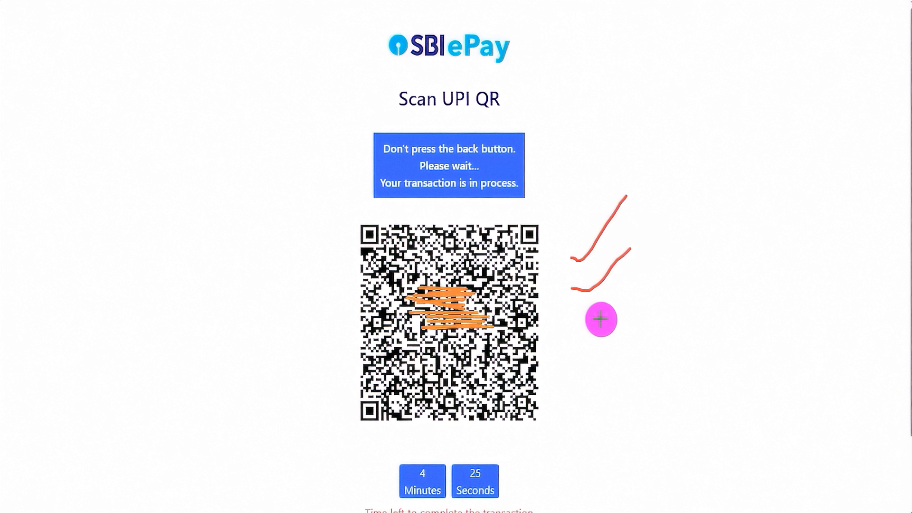
{"action": "left_click_drag", "start_coordinate": [588, 320], "coordinate": [645, 267]}
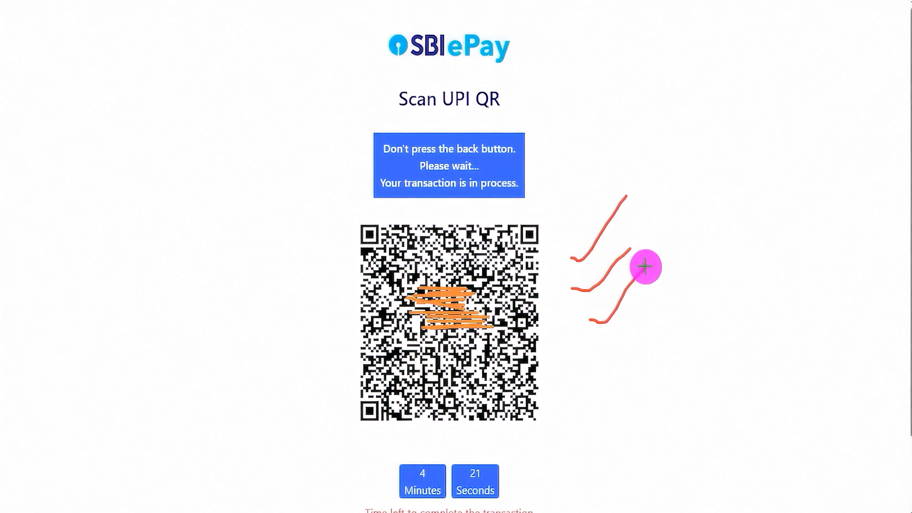
{"action": "left_click_drag", "start_coordinate": [580, 348], "coordinate": [670, 300]}
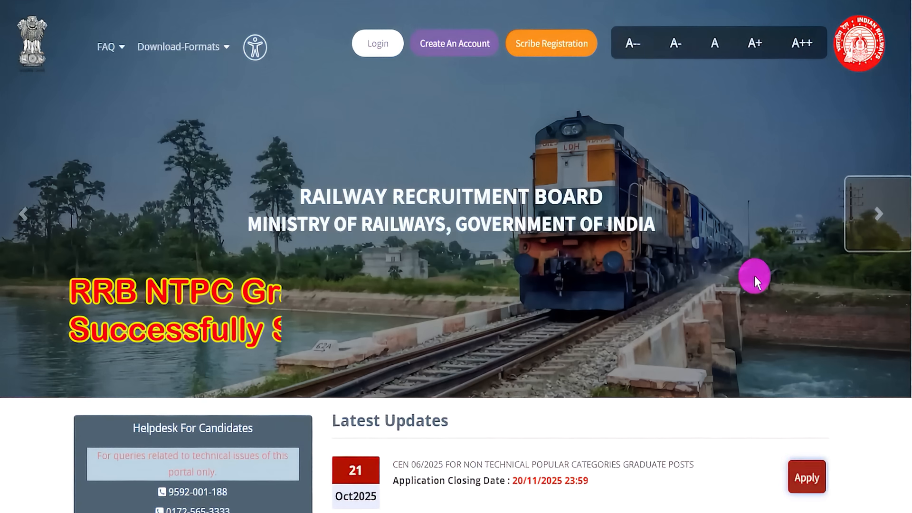
{"action": "left_click", "coordinate": [877, 217]}
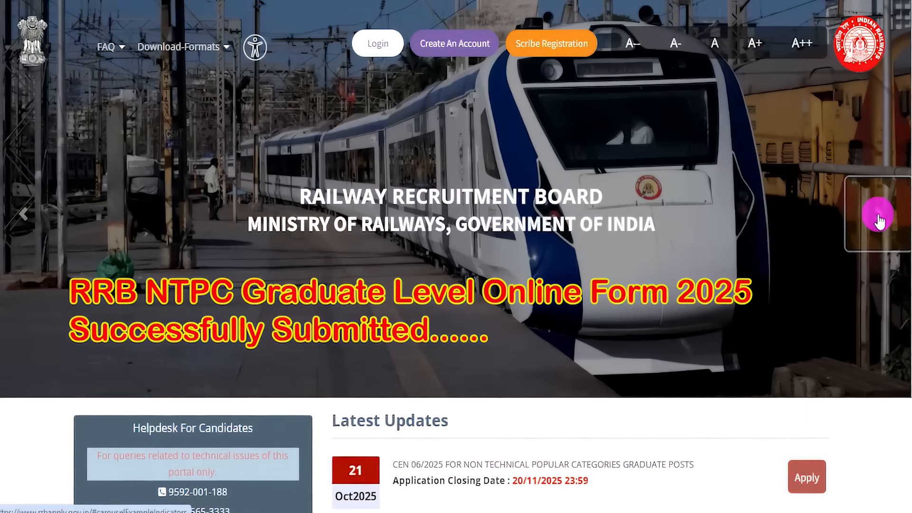
{"action": "left_click", "coordinate": [877, 217]}
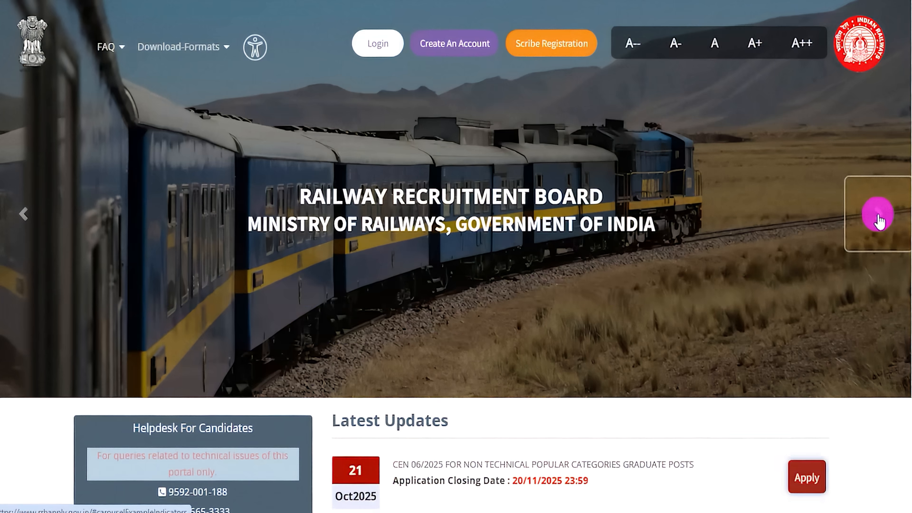
{"action": "left_click", "coordinate": [877, 218]}
{"action": "left_click", "coordinate": [877, 217]}
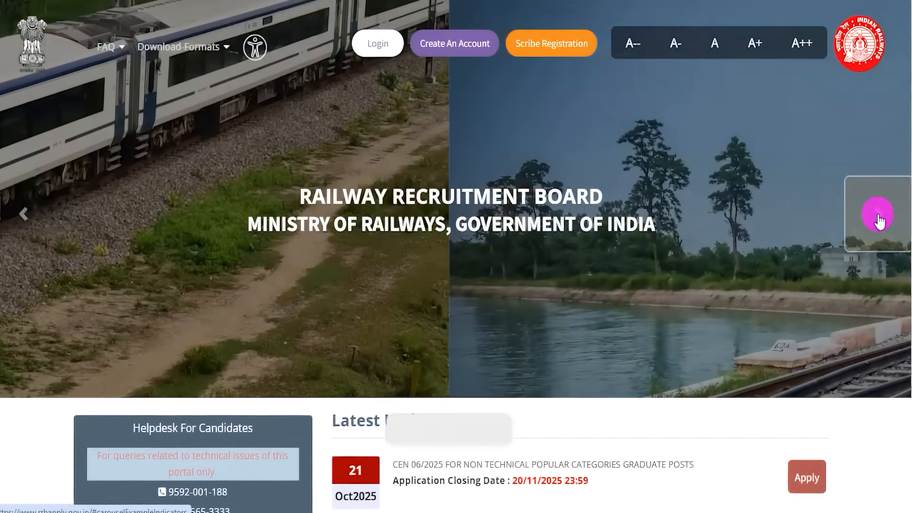
{"action": "left_click", "coordinate": [878, 218]}
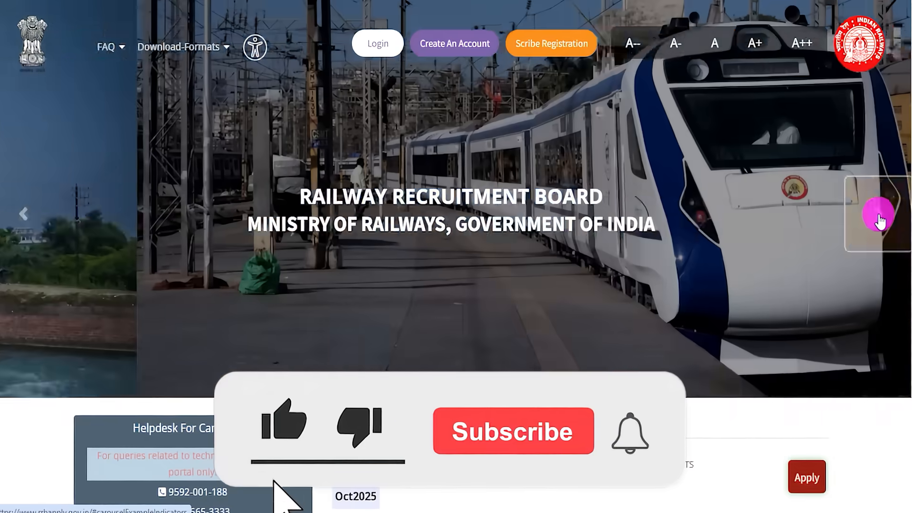
{"action": "left_click", "coordinate": [878, 217]}
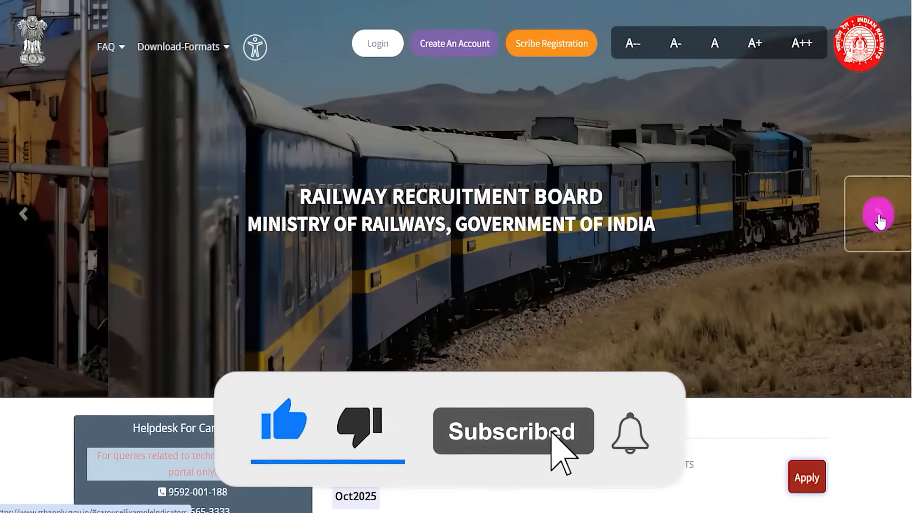
{"action": "left_click", "coordinate": [878, 218]}
{"action": "left_click", "coordinate": [877, 217]}
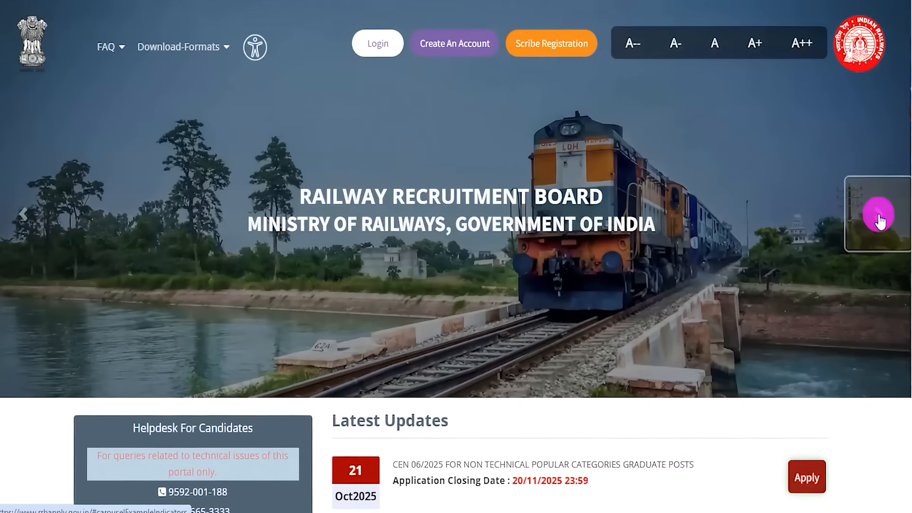